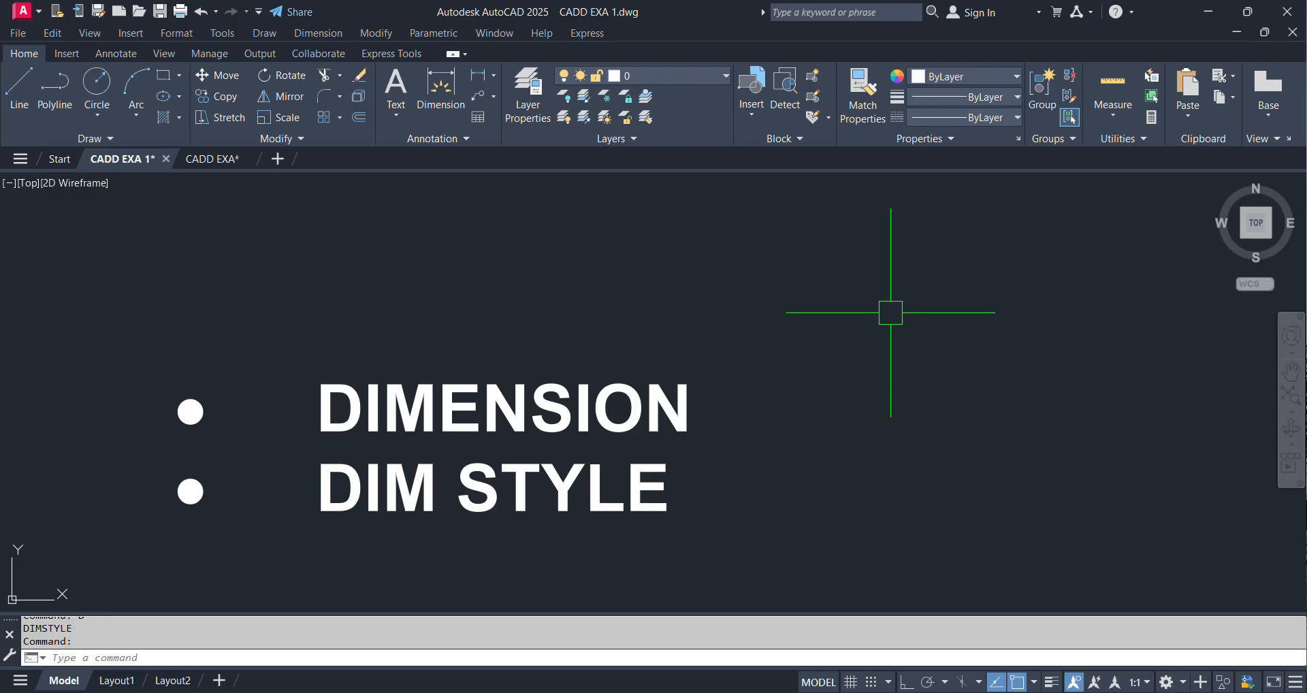
{"action": "middle_click_drag", "start_coordinate": [850, 436], "coordinate": [282, 384]}
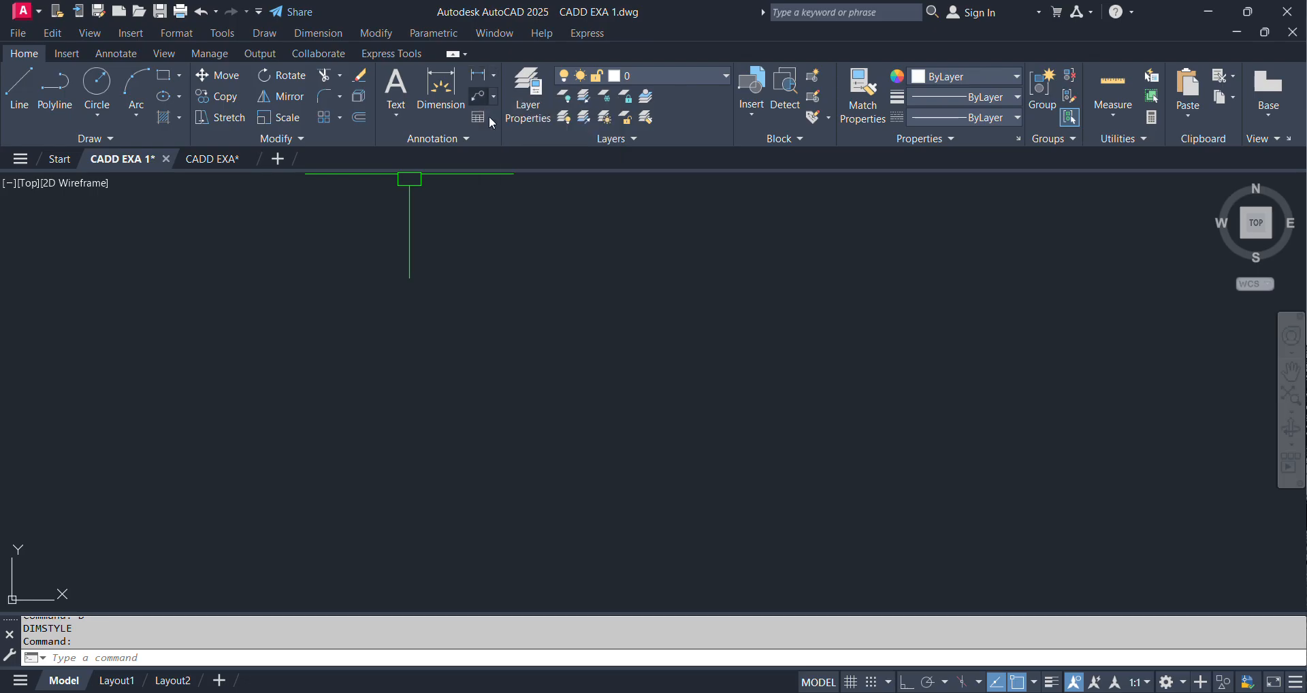
{"action": "left_click", "coordinate": [116, 53]}
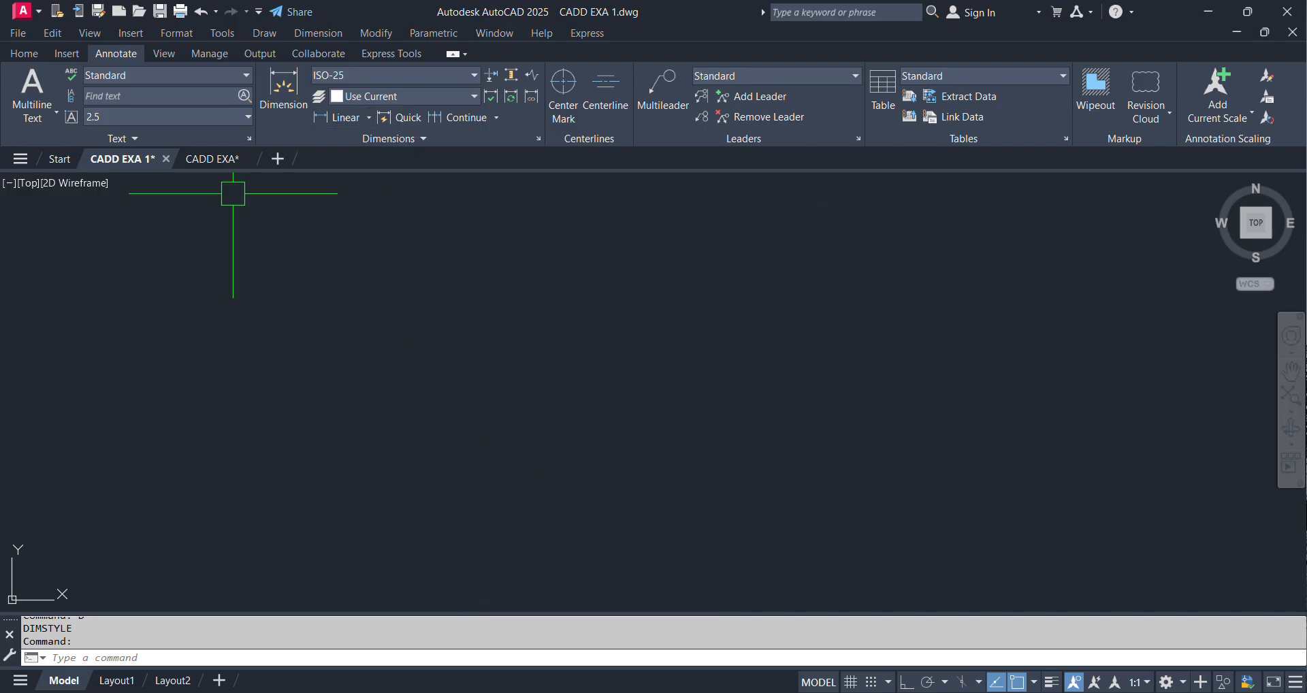
{"action": "left_click", "coordinate": [25, 55]}
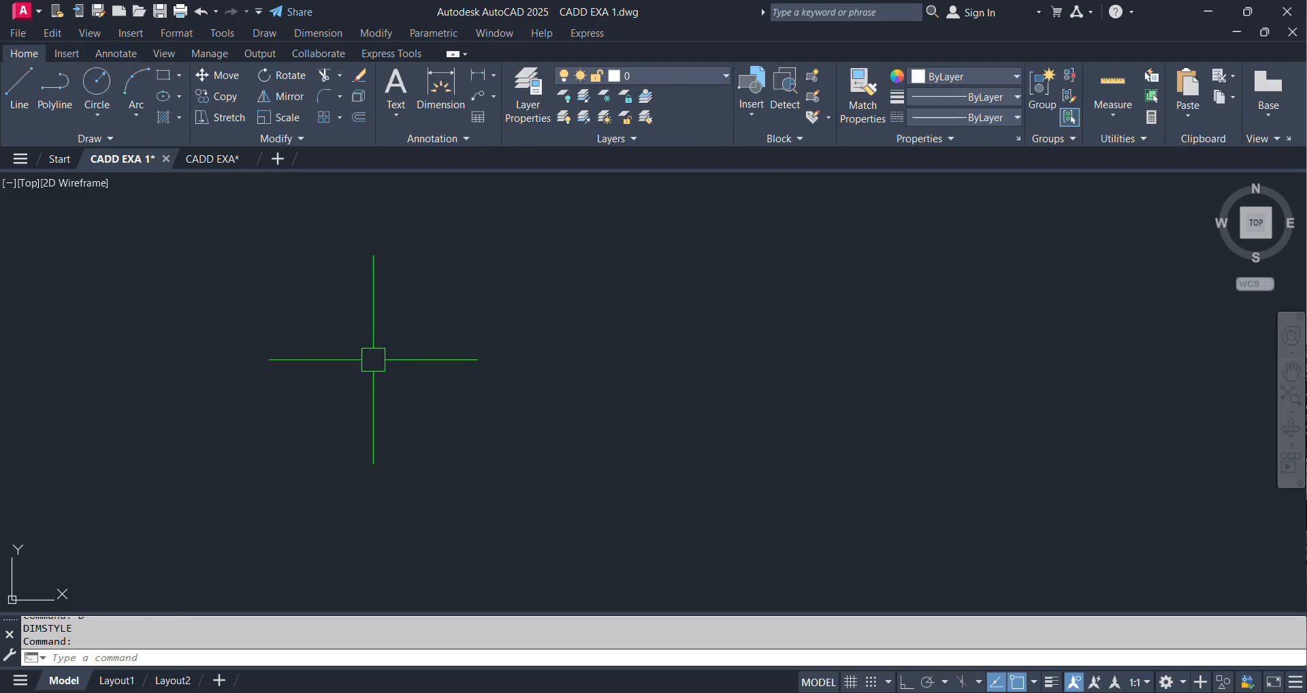
Draw a rectangle 200 long and 100 wide in the empty drawing area
{"action": "left_click", "coordinate": [151, 69]}
{"action": "left_click", "coordinate": [163, 75]}
{"action": "left_click", "coordinate": [315, 228]}
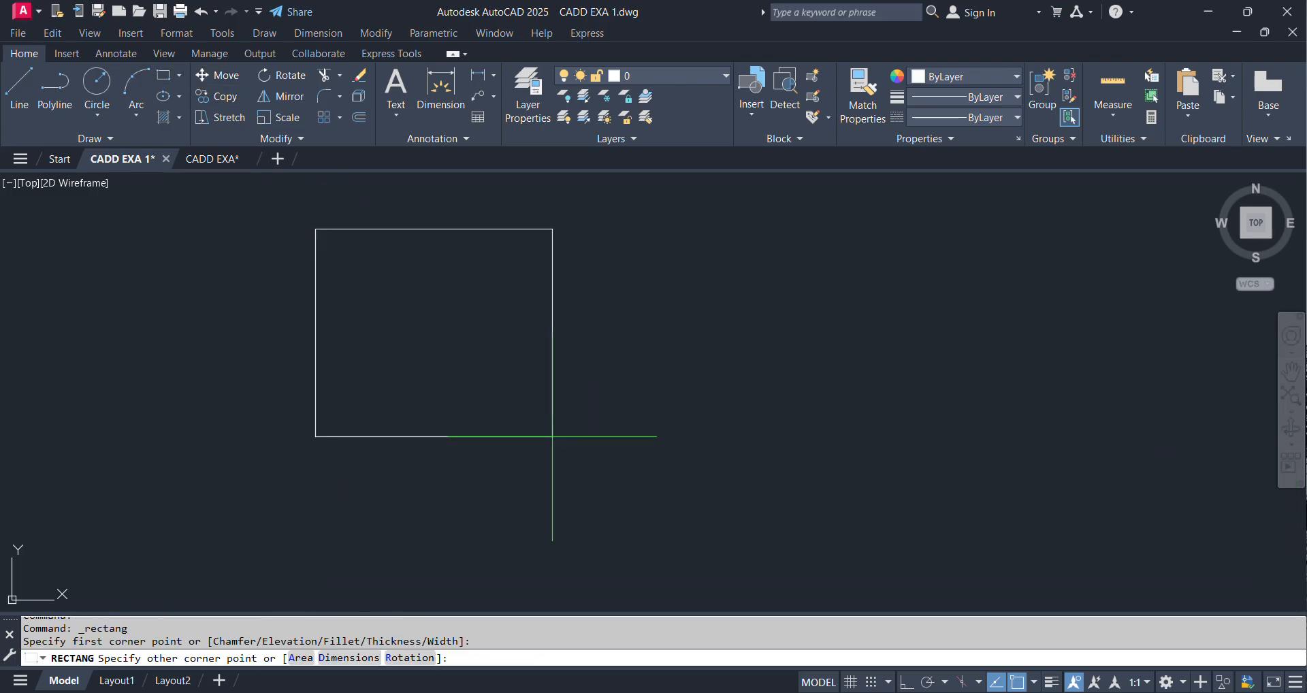
{"action": "left_click", "coordinate": [351, 658]}
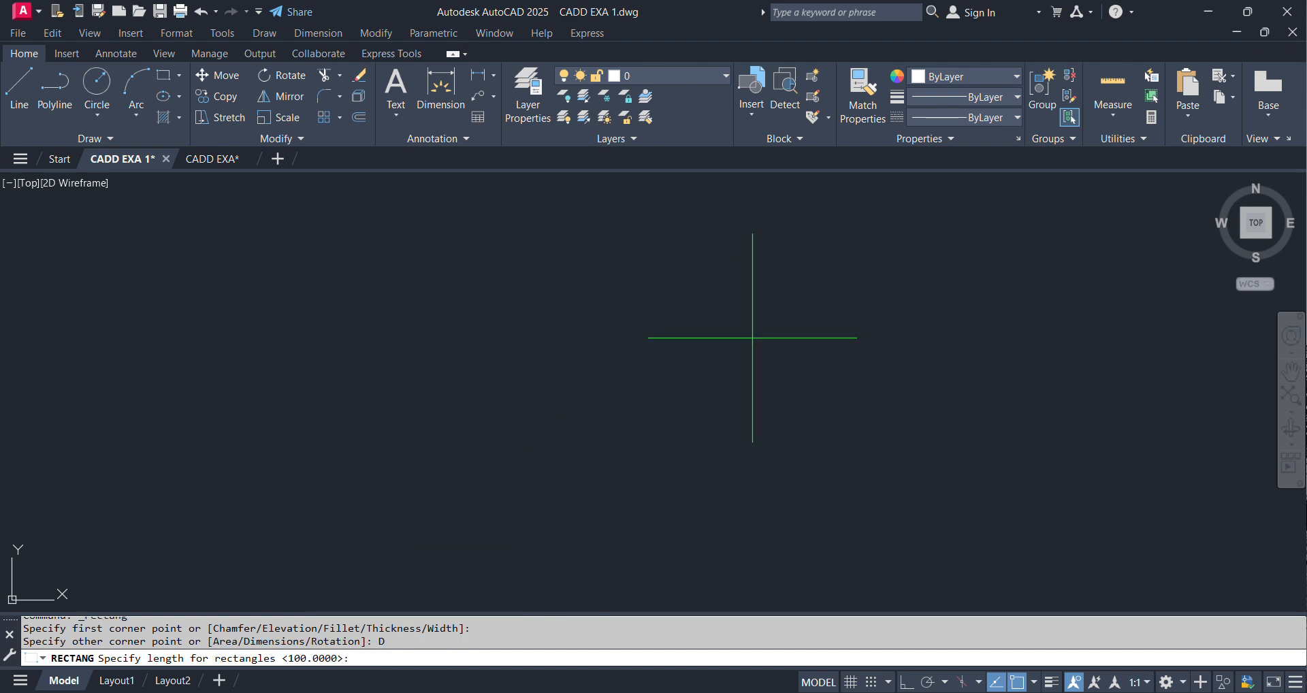
{"action": "key", "text": "Return"}
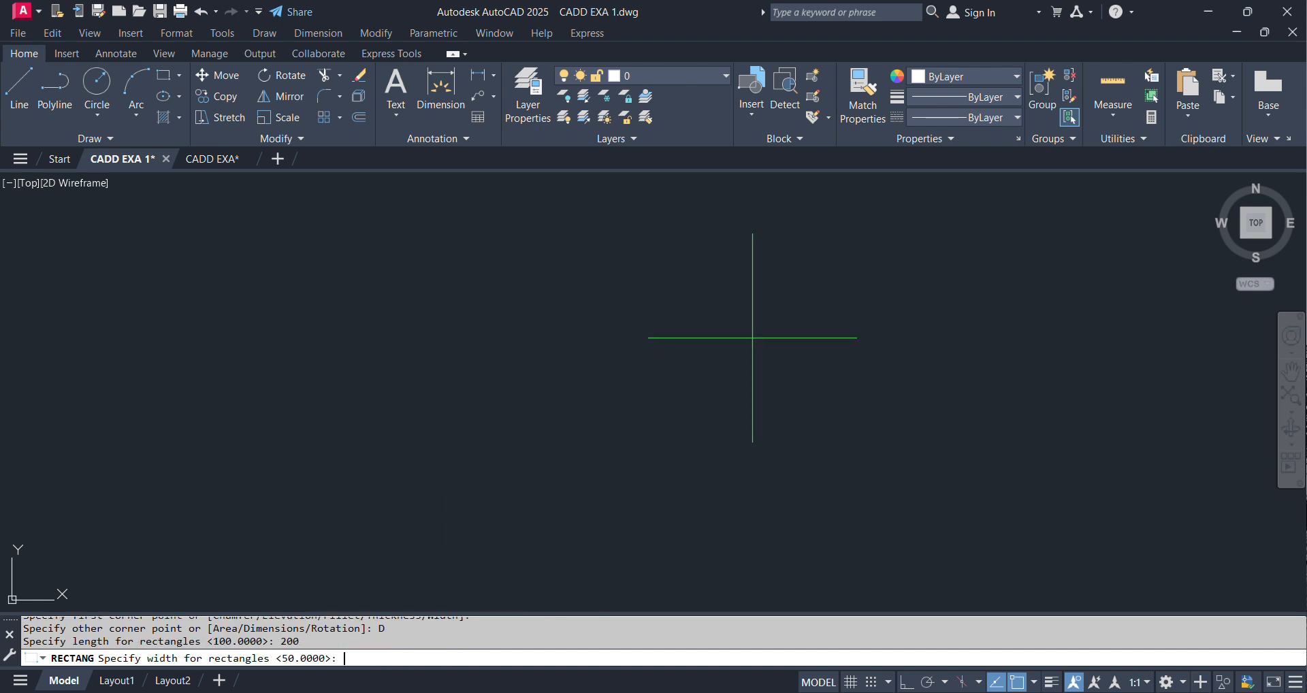
{"action": "key", "text": "Return"}
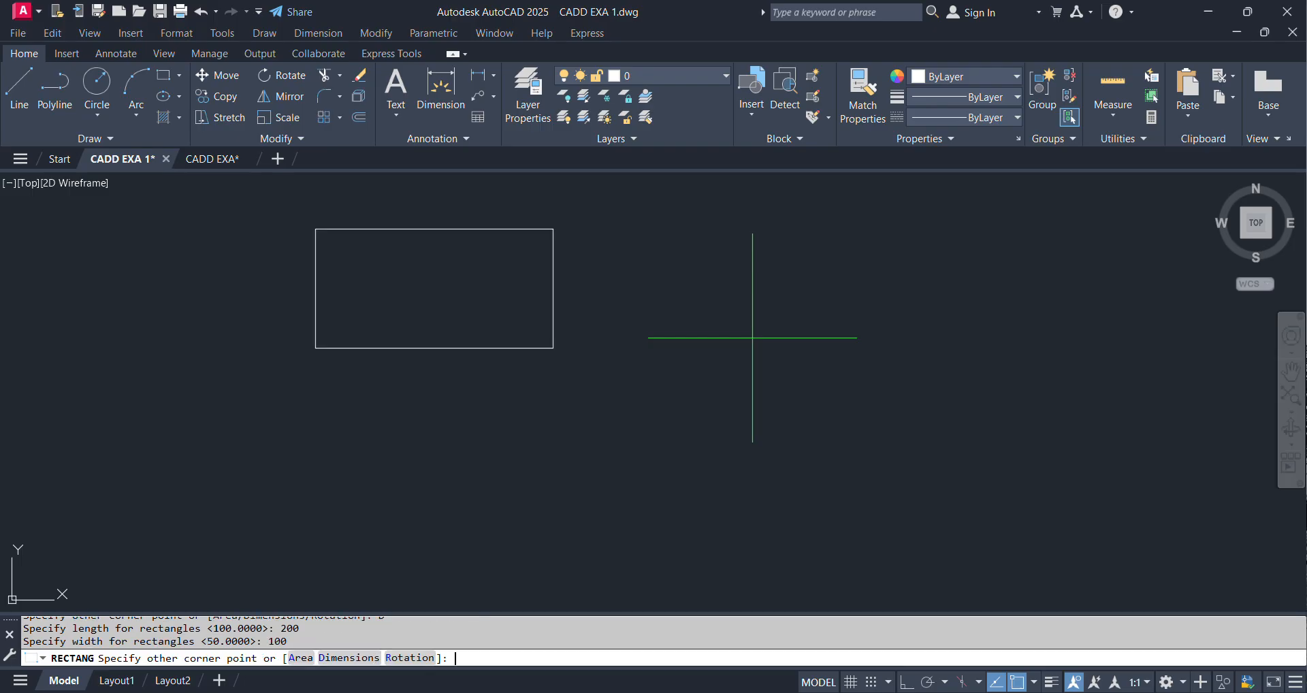
{"action": "left_click", "coordinate": [477, 386]}
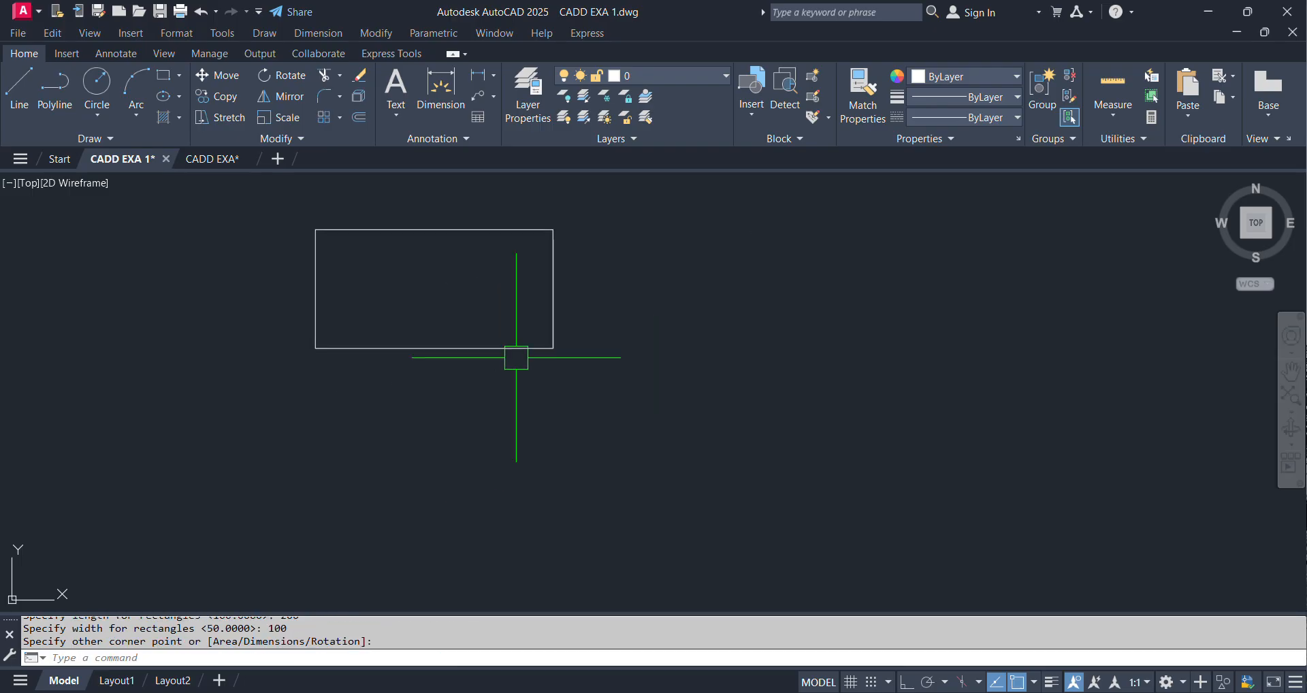
Add a linear dimension to the rectangle's top edge, with the dimension line placed above it
{"action": "left_click", "coordinate": [492, 83]}
{"action": "left_click", "coordinate": [501, 105]}
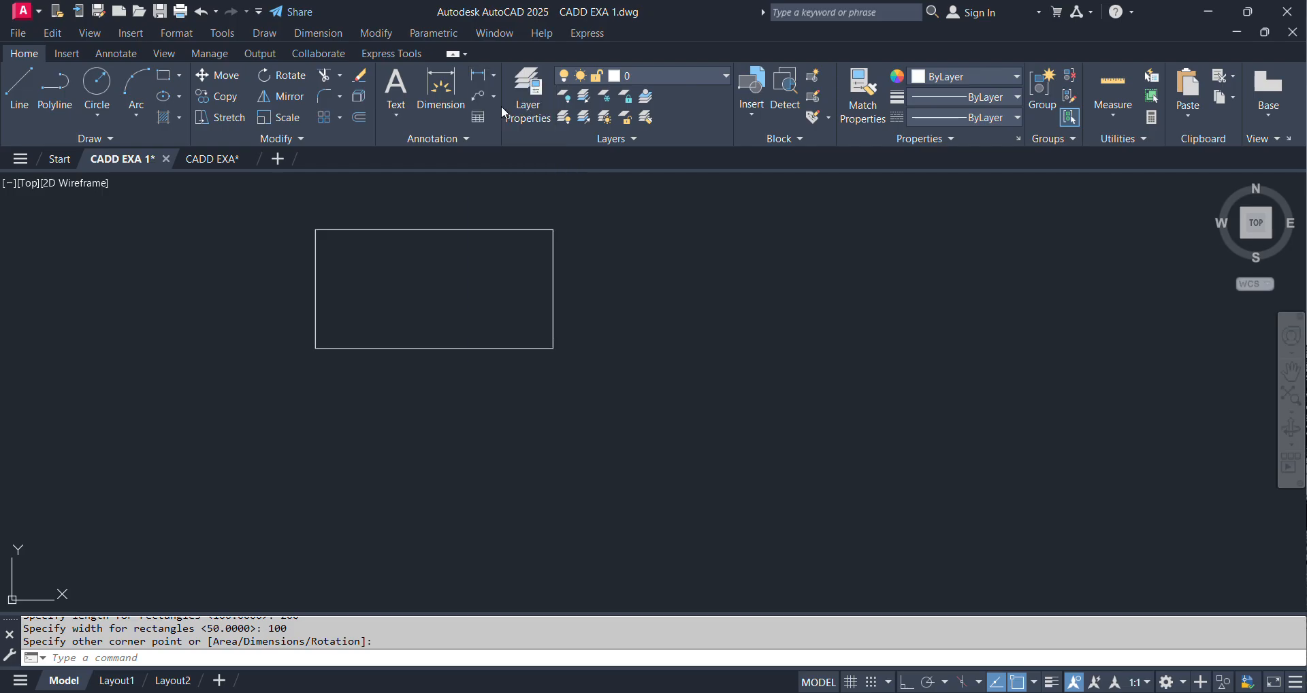
{"action": "left_click", "coordinate": [315, 229]}
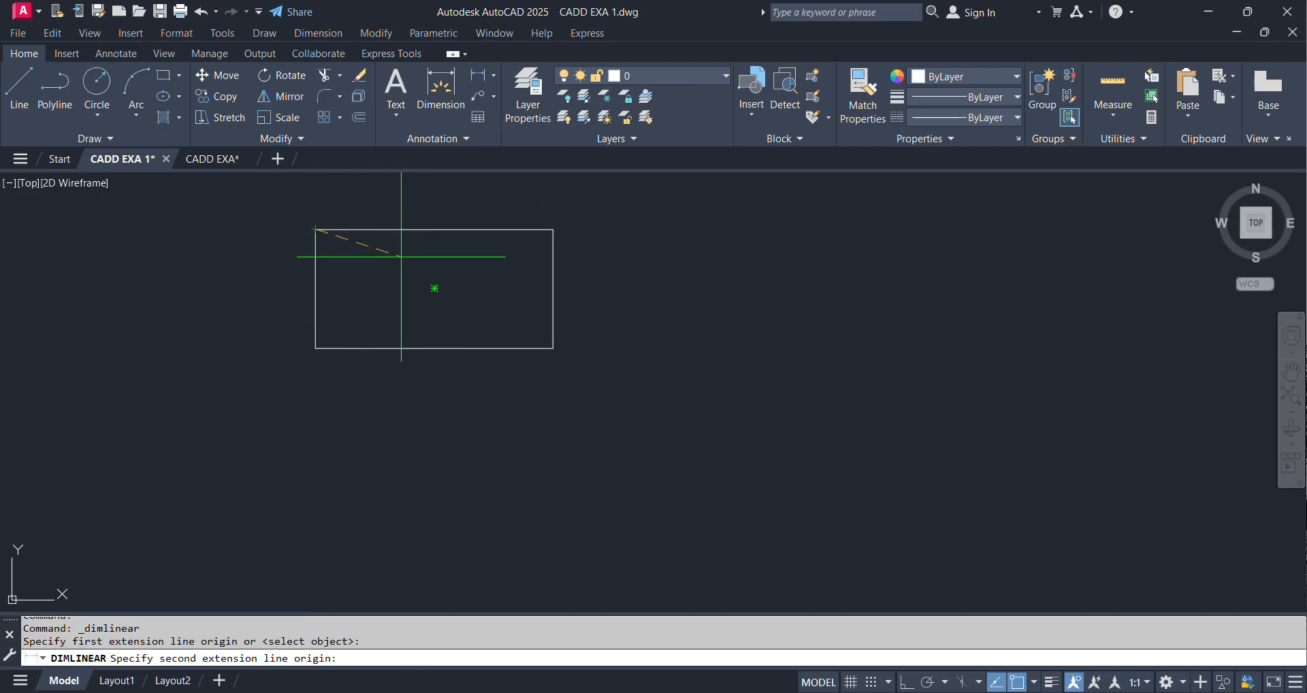
{"action": "left_click", "coordinate": [553, 229]}
{"action": "middle_click_drag", "start_coordinate": [463, 217], "coordinate": [454, 331]}
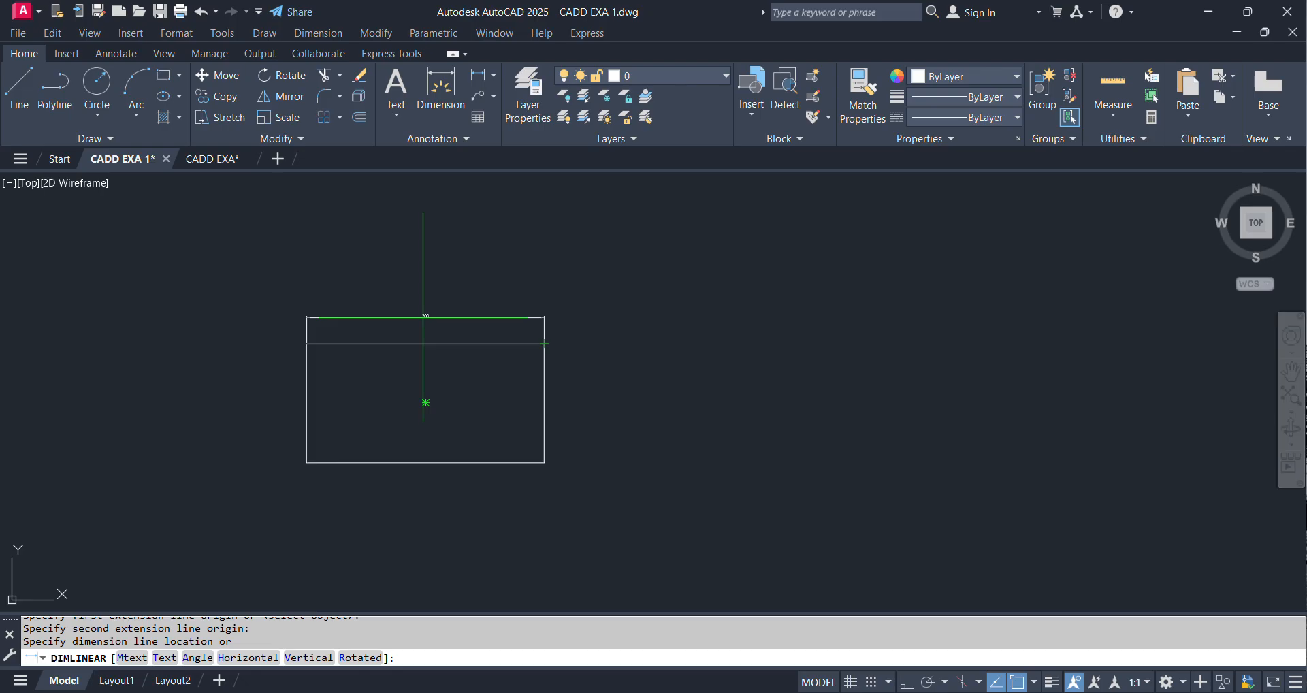
{"action": "scroll", "coordinate": [426, 336], "scroll_direction": "up", "scroll_amount": 6}
{"action": "scroll", "coordinate": [426, 335], "scroll_direction": "up", "scroll_amount": 2}
{"action": "left_click", "coordinate": [391, 234]}
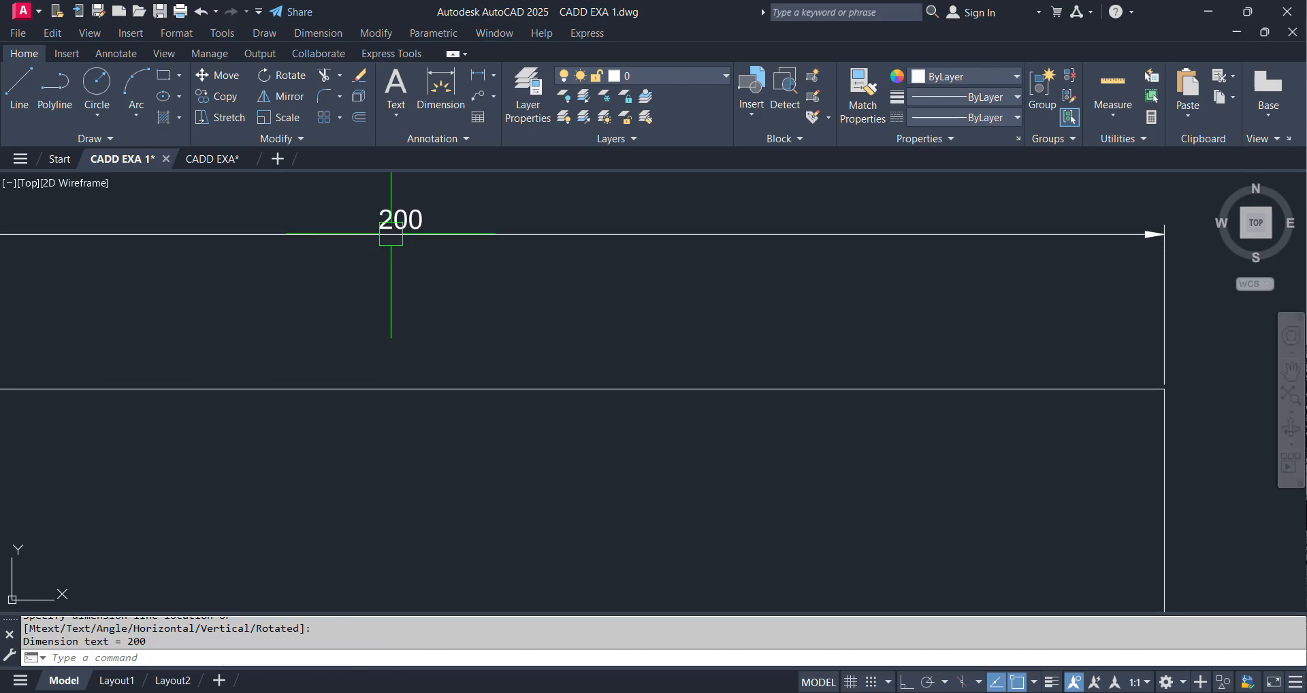
Add a linear dimension to the rectangle's right edge, with the dimension line placed outside the rectangle
{"action": "scroll", "coordinate": [563, 268], "scroll_direction": "down", "scroll_amount": 6}
{"action": "middle_click_drag", "start_coordinate": [846, 294], "coordinate": [749, 300]}
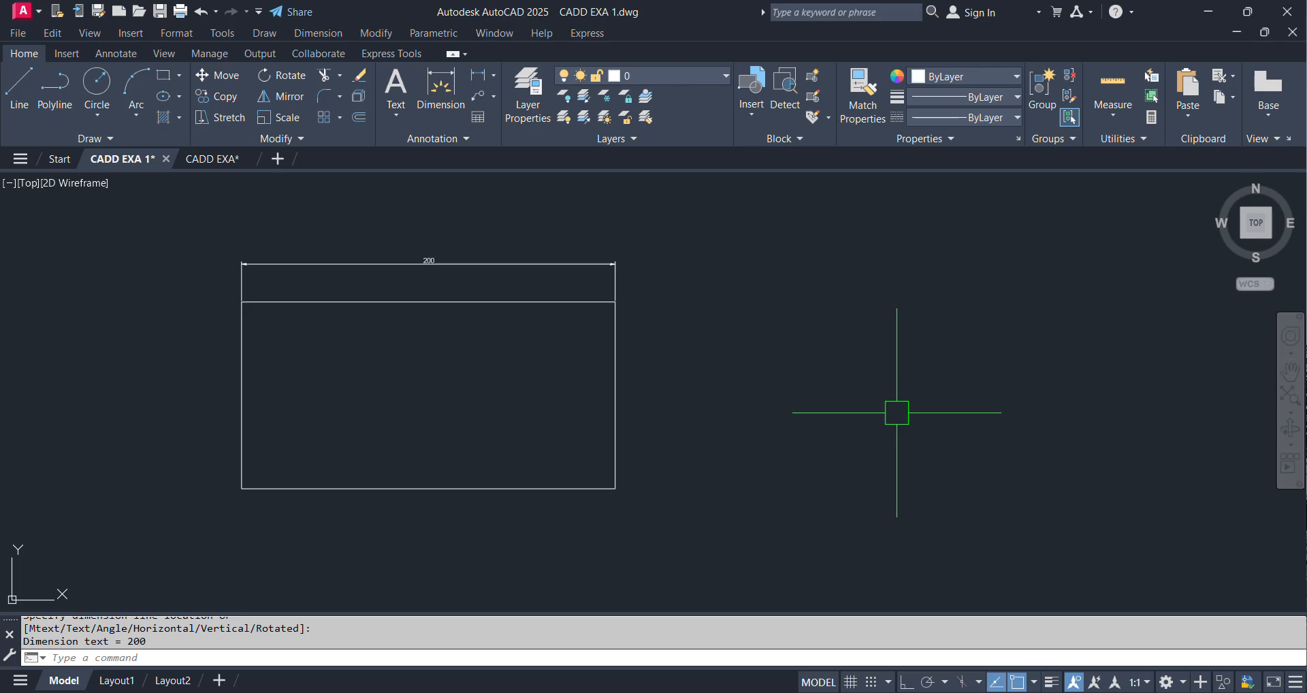
{"action": "key", "text": "Return"}
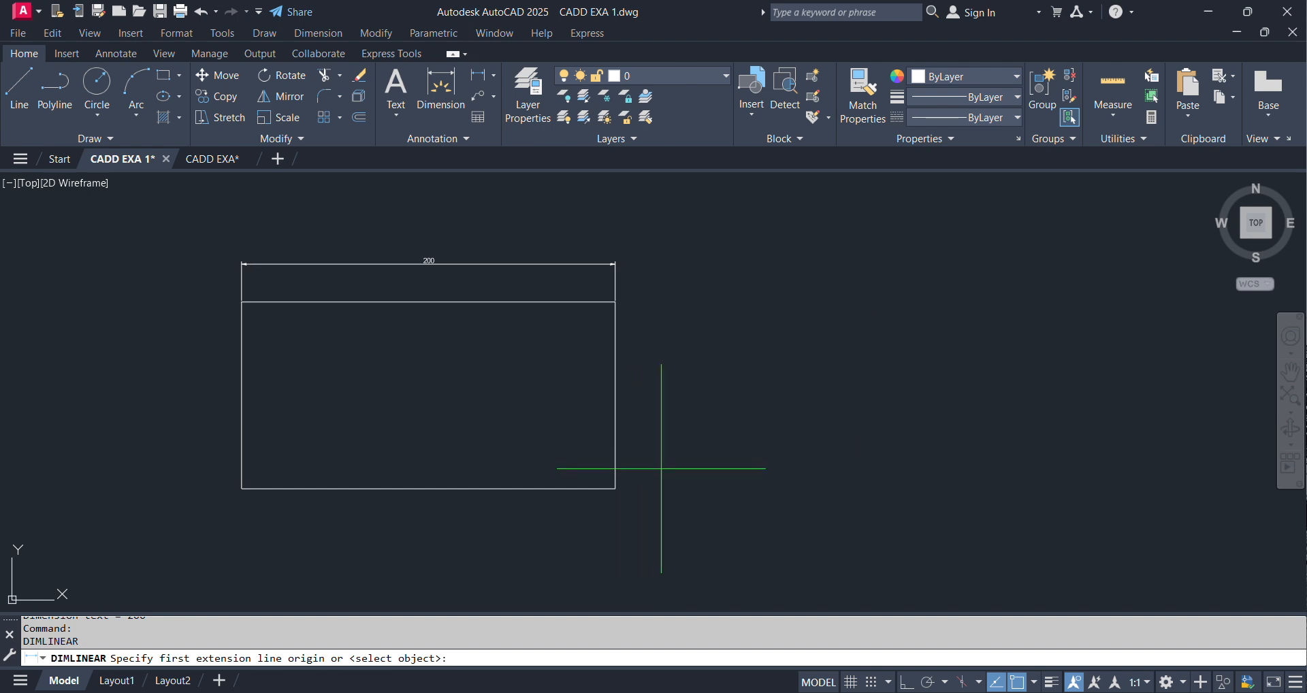
{"action": "left_click", "coordinate": [615, 488]}
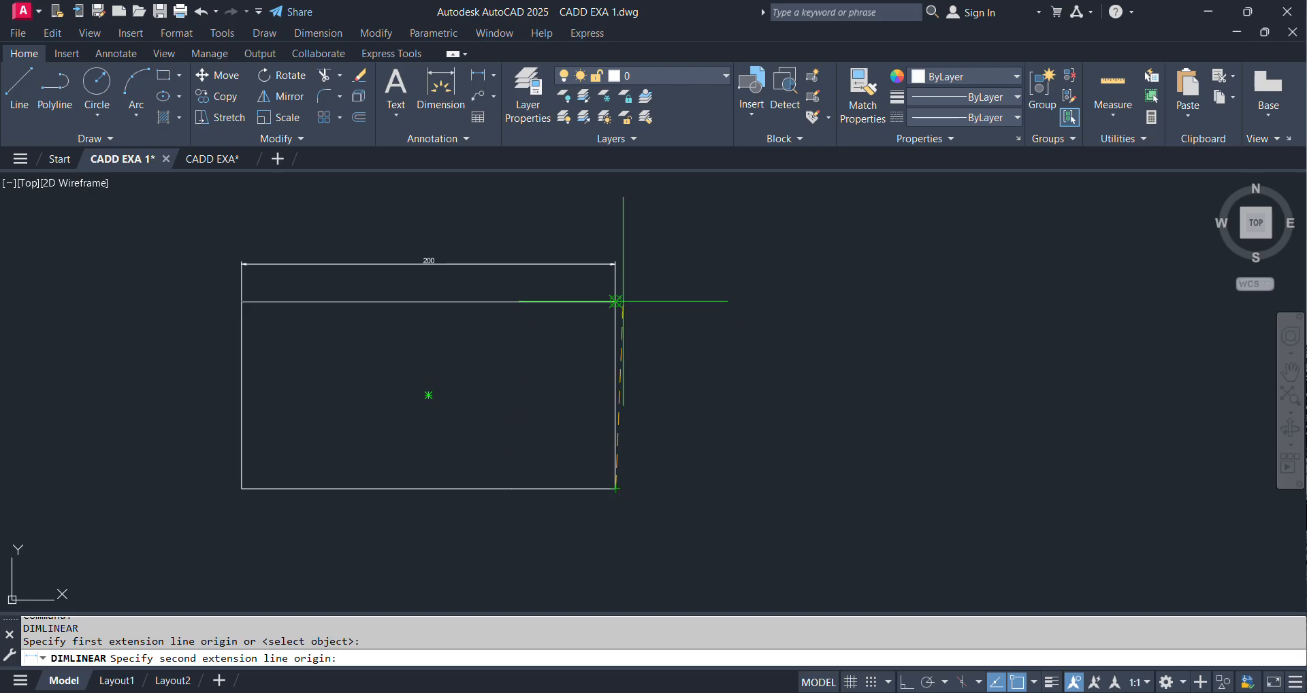
{"action": "left_click", "coordinate": [616, 300]}
{"action": "left_click", "coordinate": [710, 357]}
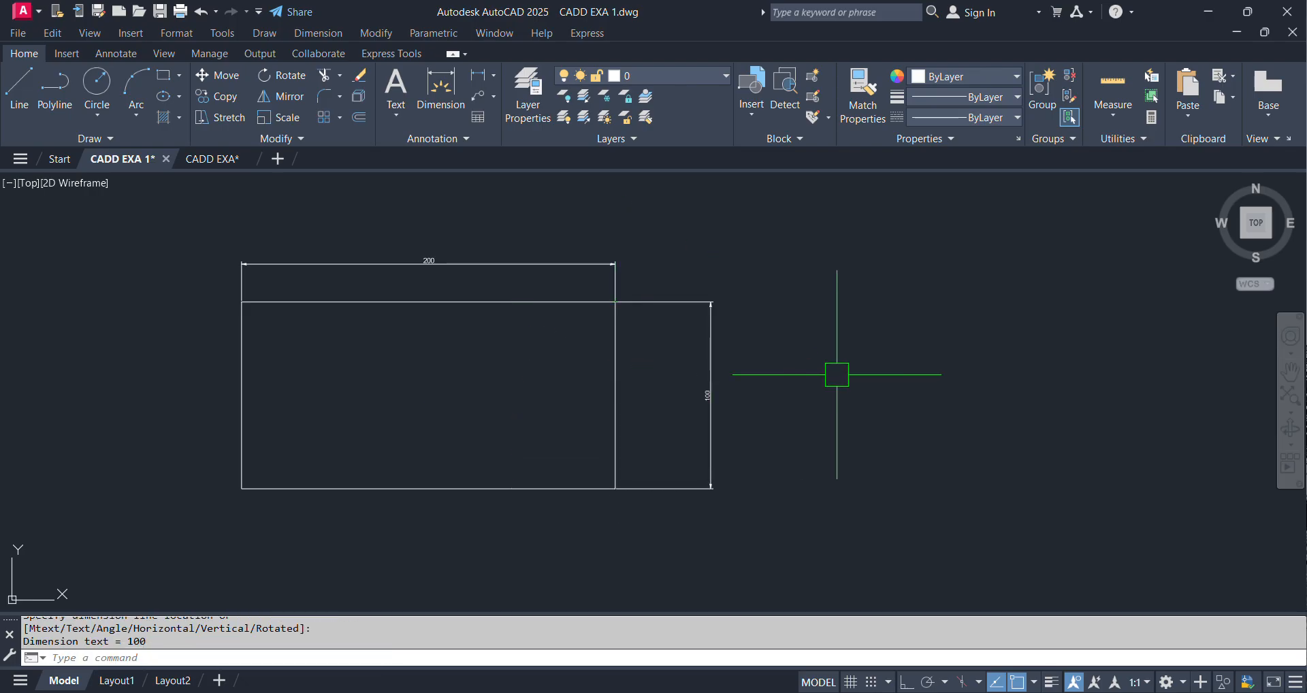
{"action": "middle_click_drag", "start_coordinate": [829, 370], "coordinate": [756, 365]}
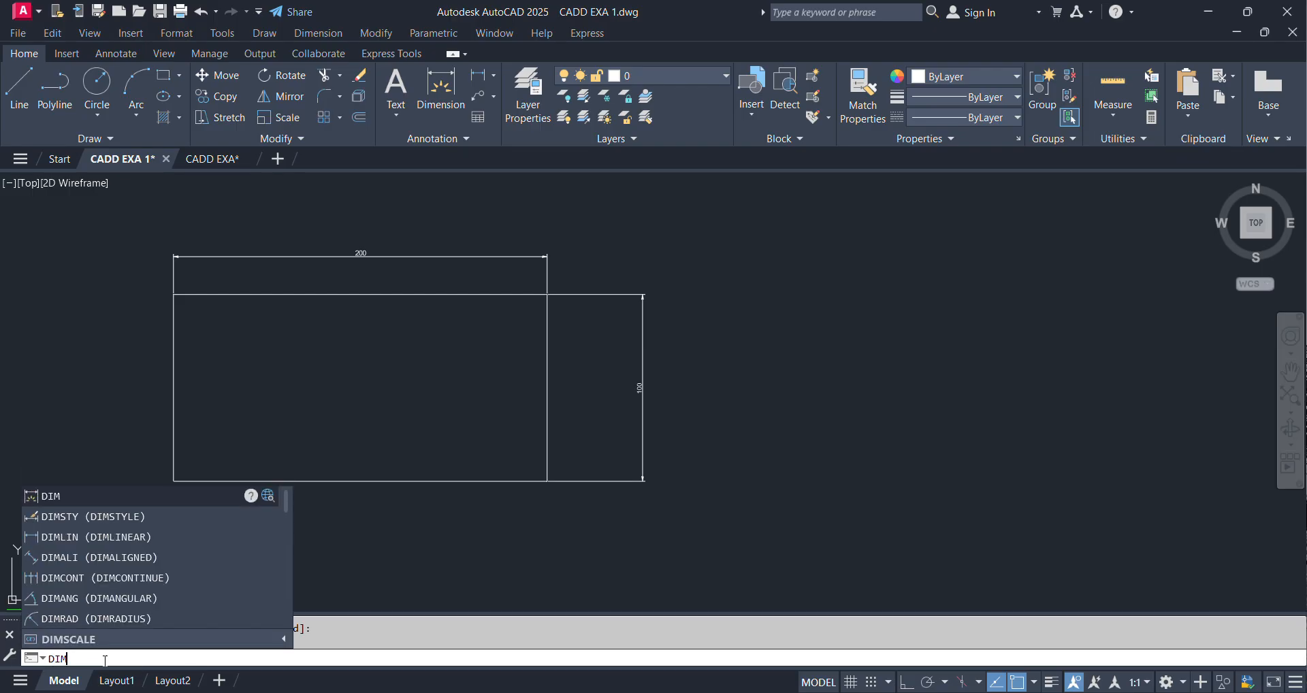
{"action": "type", "text": "LIN"}
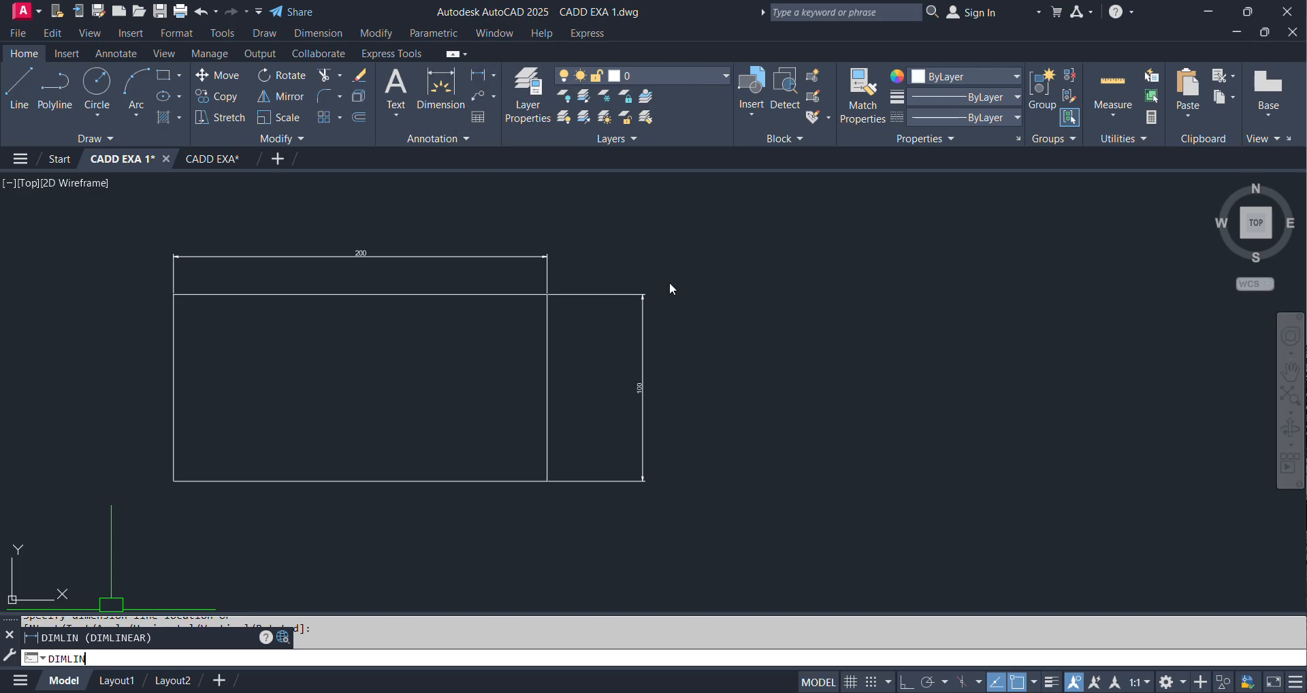
{"action": "key", "text": "Escape"}
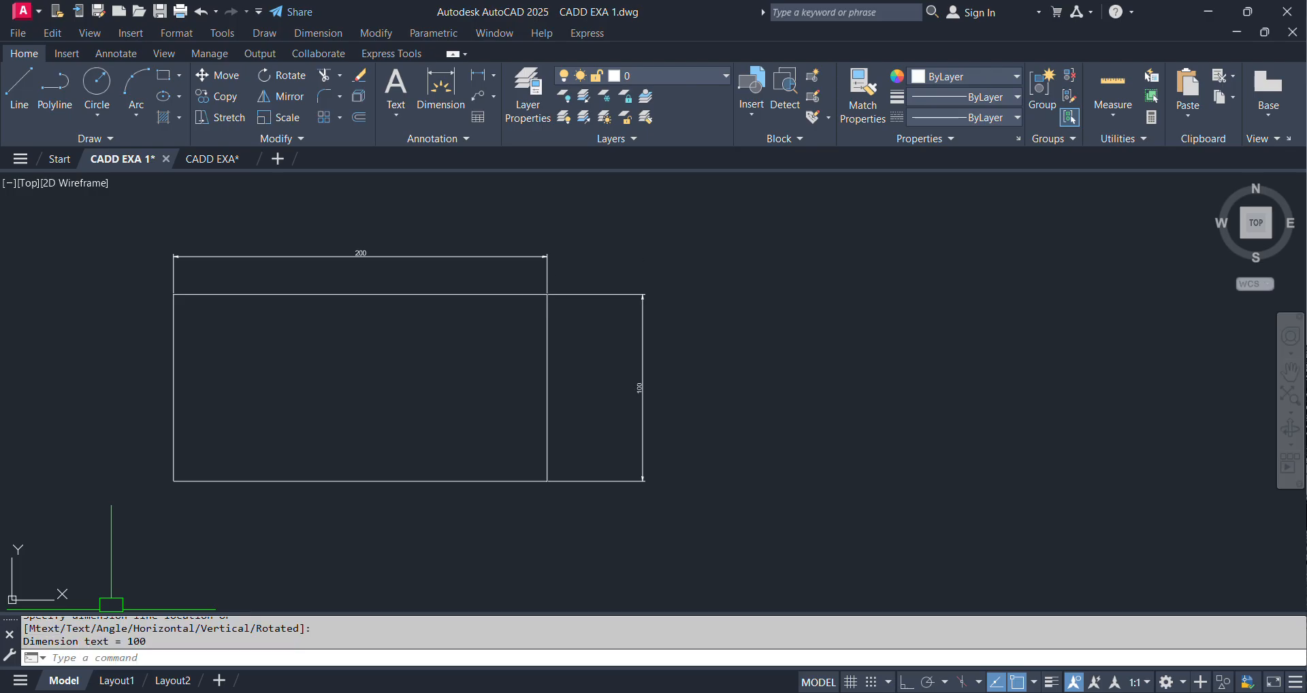
Draw a slanted line about 313 units long, descending to the right, beside the dimensioned rectangle
{"action": "middle_click_drag", "start_coordinate": [758, 338], "coordinate": [534, 306]}
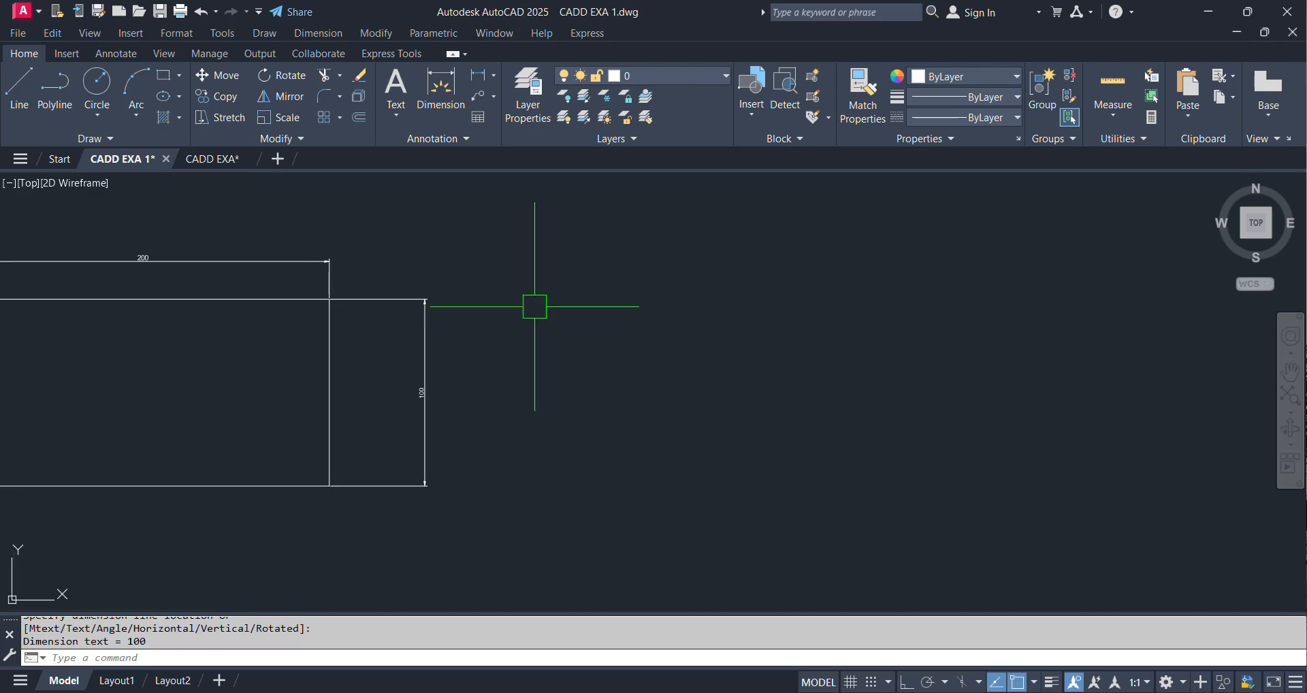
{"action": "left_click", "coordinate": [495, 81]}
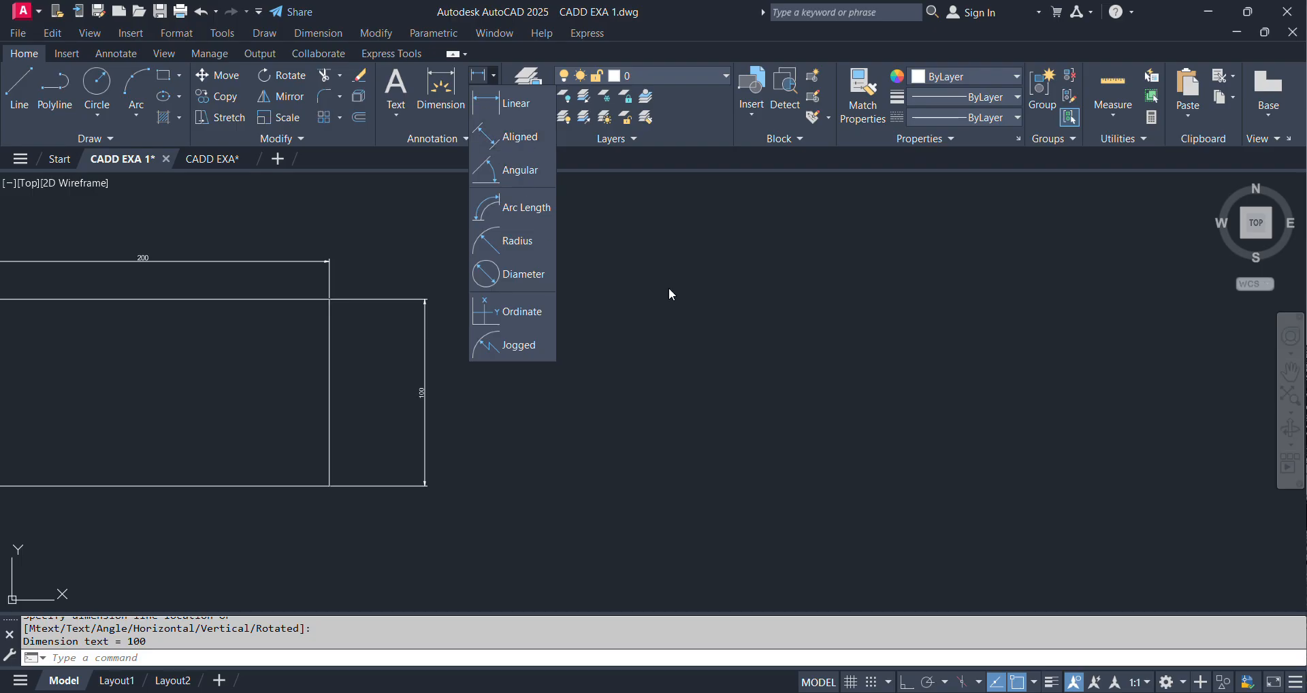
{"action": "key", "text": "Escape"}
{"action": "type", "text": "L"}
{"action": "key", "text": "Return"}
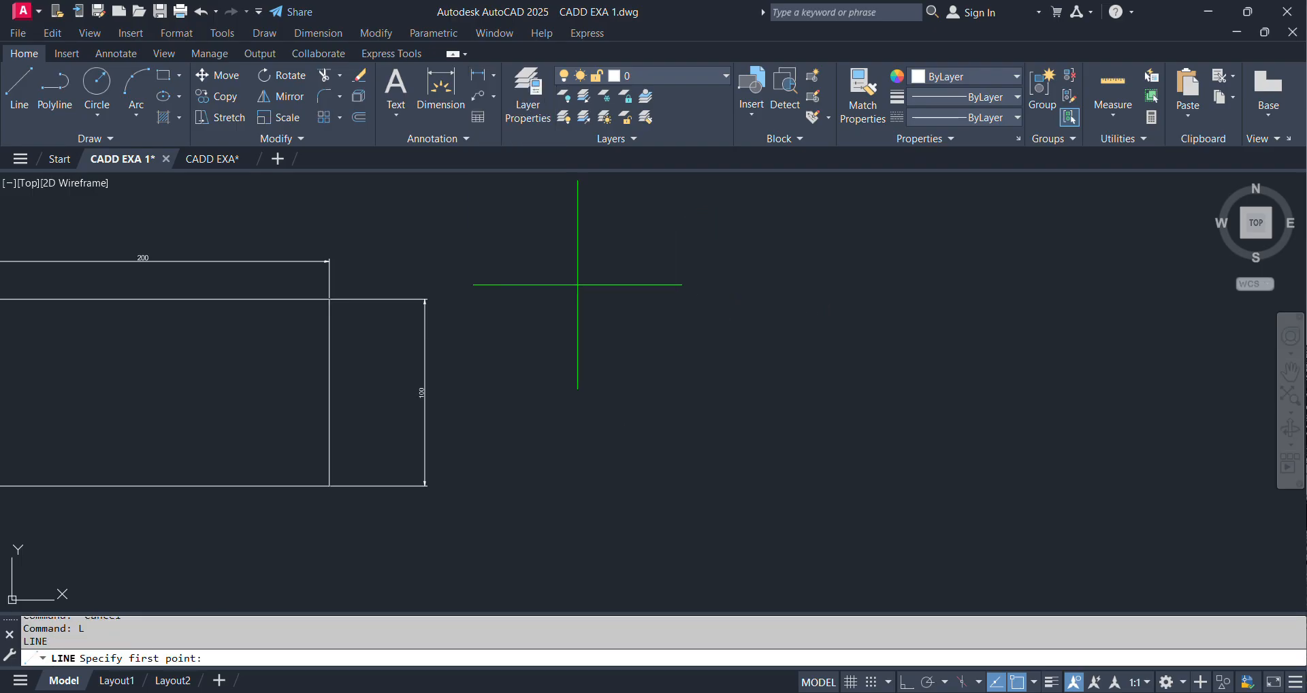
{"action": "left_click", "coordinate": [543, 236]}
{"action": "left_click", "coordinate": [1055, 513]}
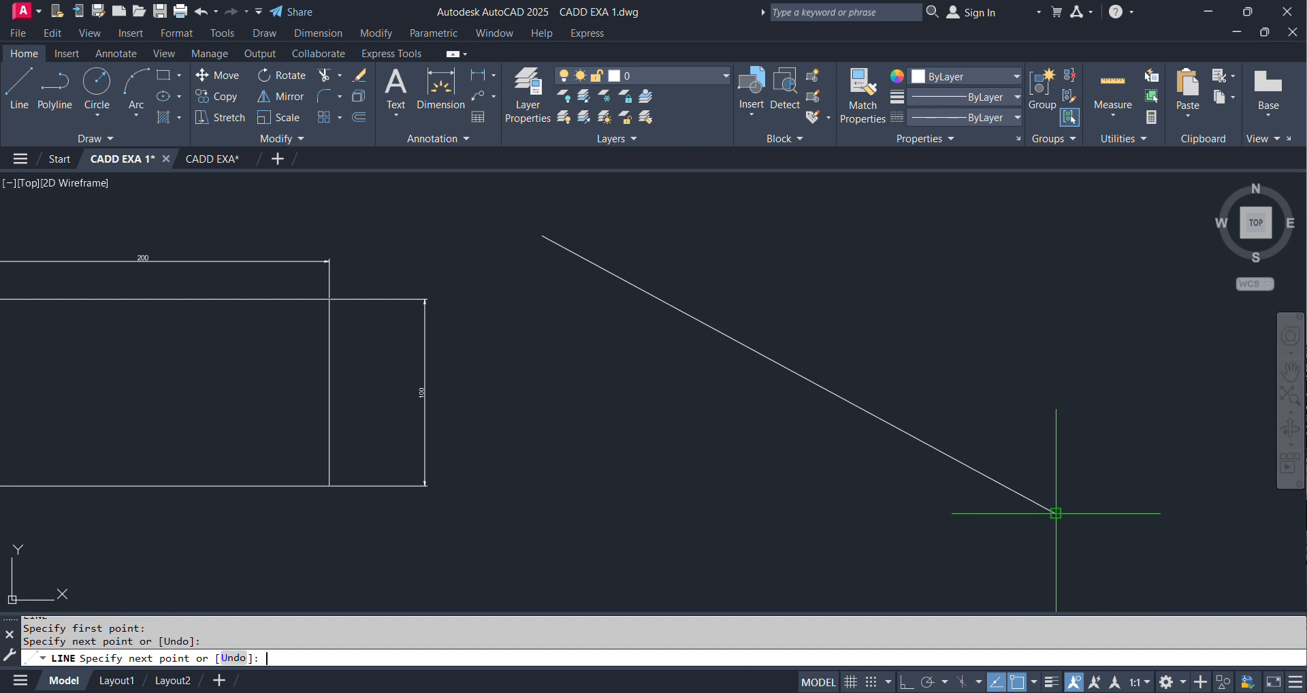
{"action": "key", "text": "Return"}
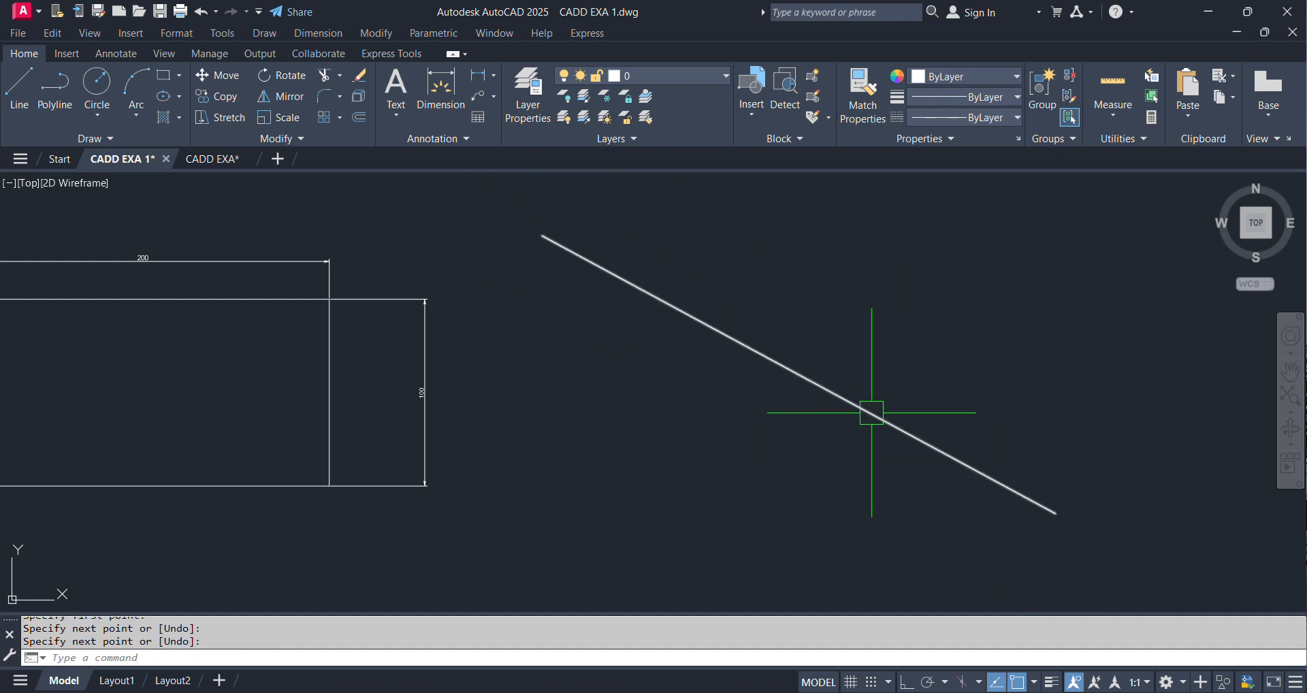
Add an aligned dimension between the slanted line's endpoints, with the dimension line placed above it
{"action": "left_click", "coordinate": [495, 75]}
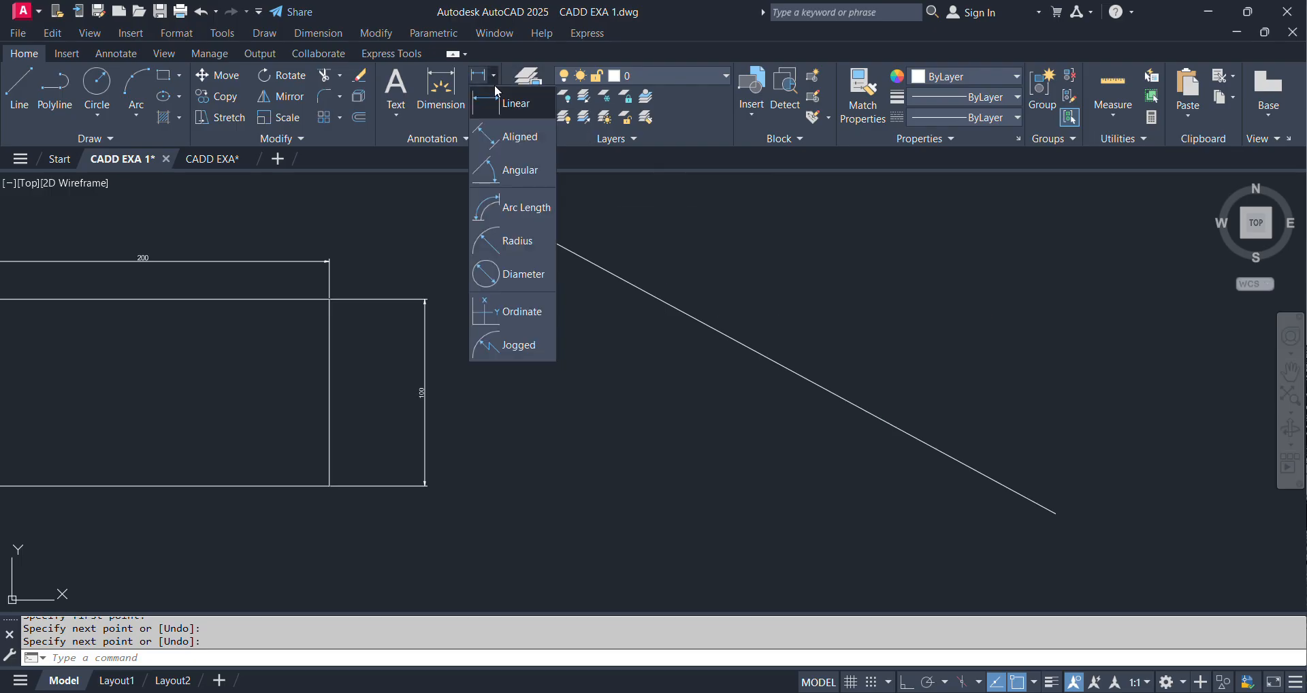
{"action": "left_click", "coordinate": [502, 138]}
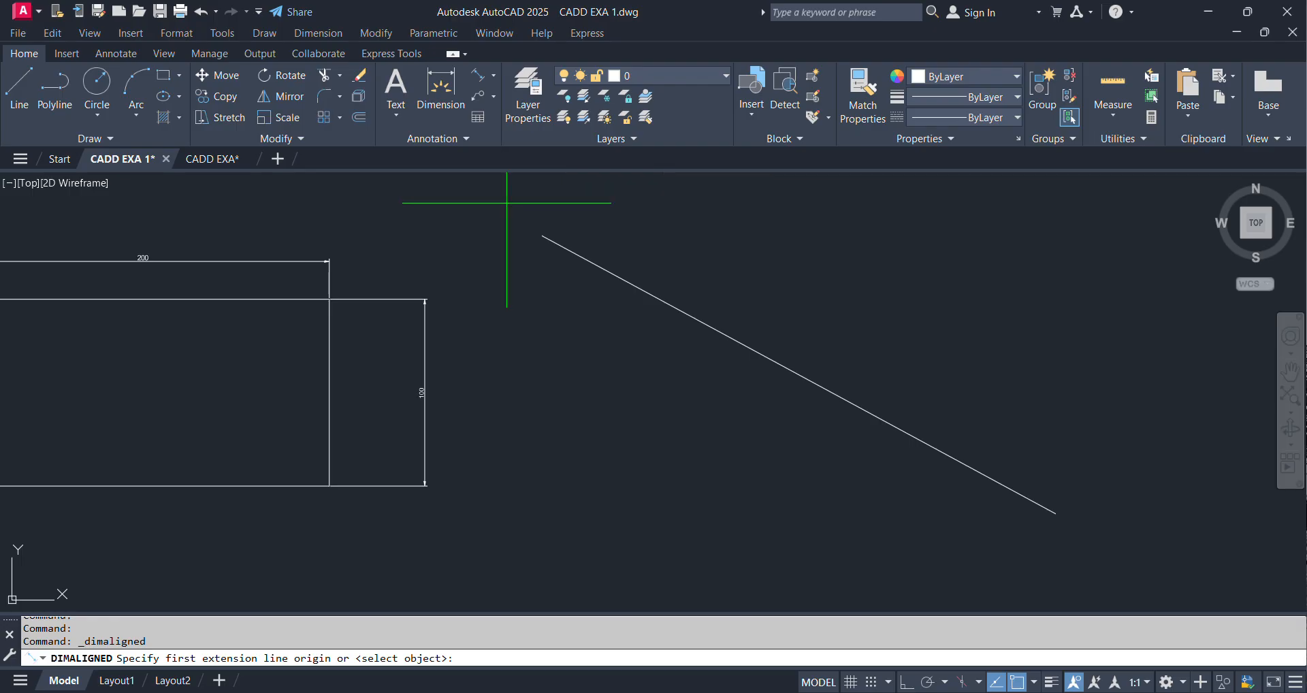
{"action": "left_click", "coordinate": [543, 236]}
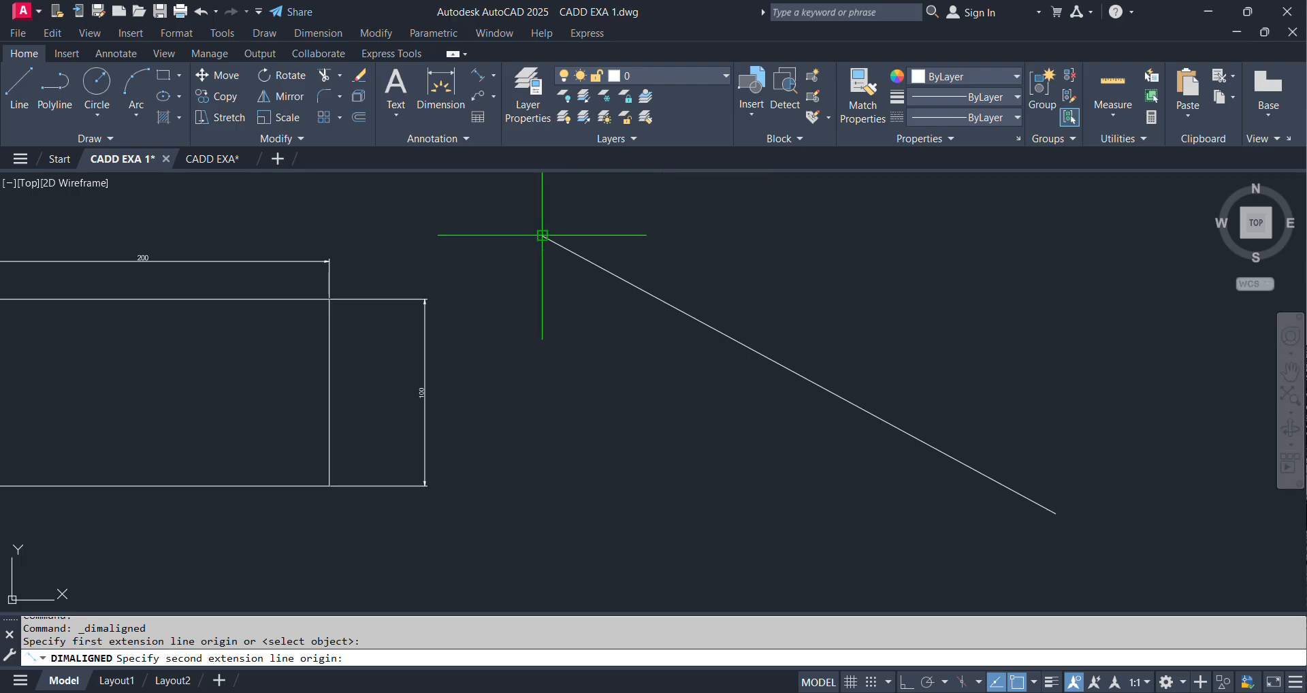
{"action": "left_click", "coordinate": [1055, 513]}
{"action": "left_click", "coordinate": [1016, 401]}
Draw two connected lines, one slanted and one horizontal, forming an acute angle to the right of the slanted line
{"action": "scroll", "coordinate": [735, 256], "scroll_direction": "down", "scroll_amount": 3}
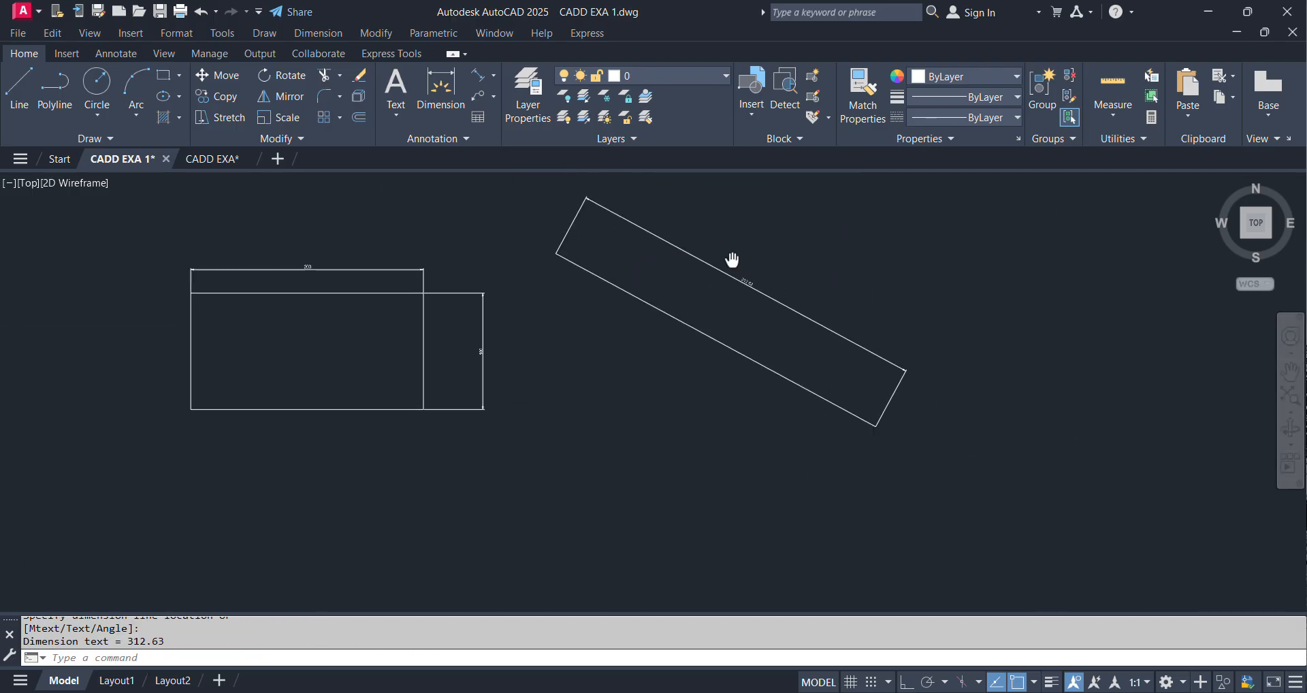
{"action": "middle_click_drag", "start_coordinate": [735, 256], "coordinate": [470, 262]}
{"action": "left_click", "coordinate": [493, 96]}
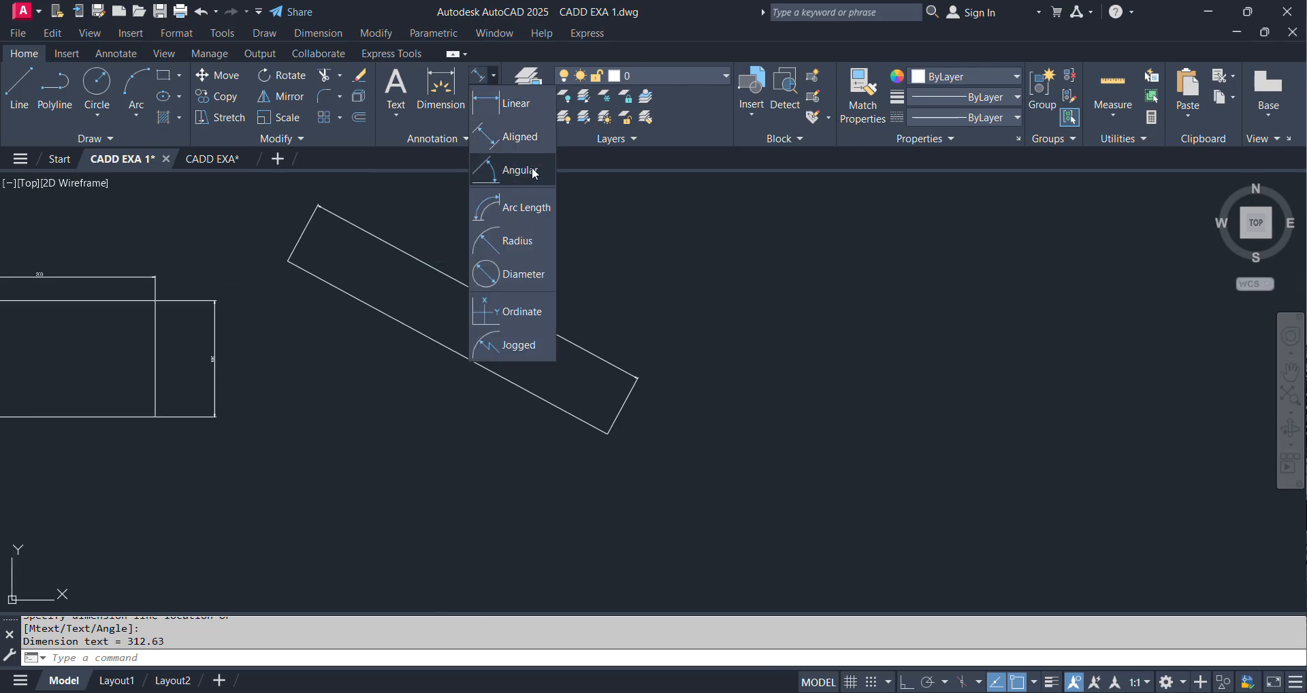
{"action": "left_click", "coordinate": [701, 248]}
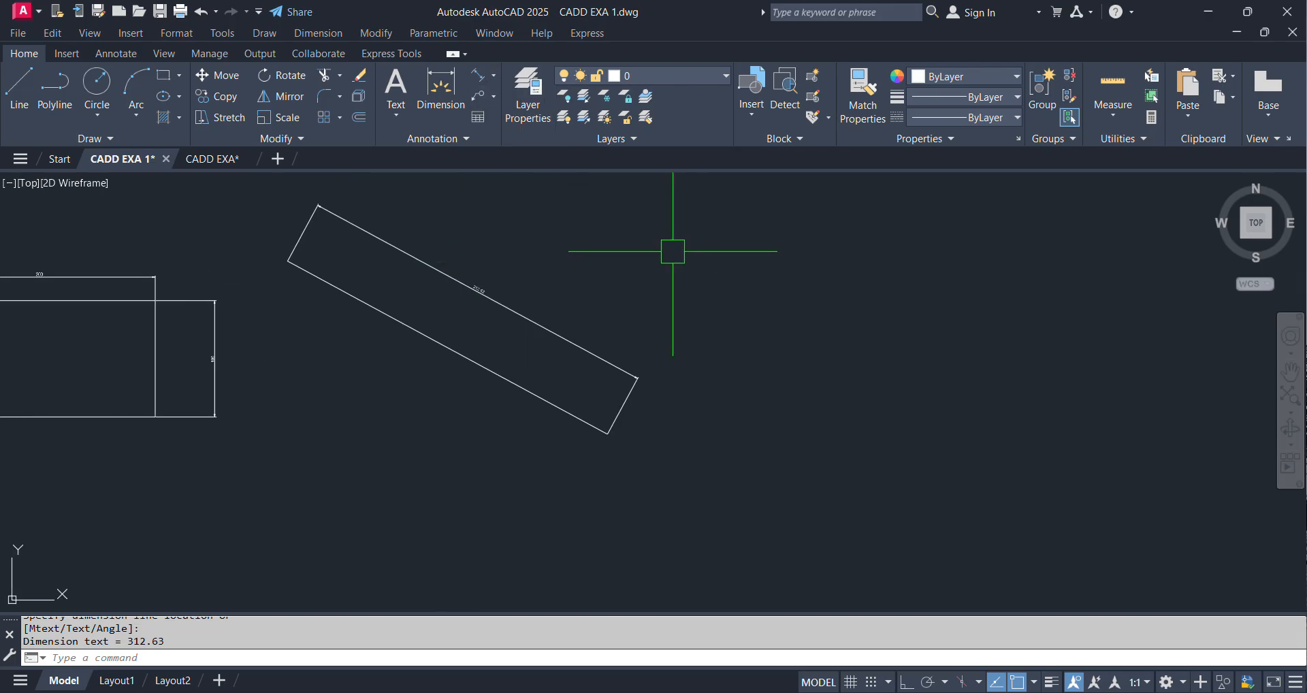
{"action": "middle_click_drag", "start_coordinate": [724, 265], "coordinate": [312, 320]}
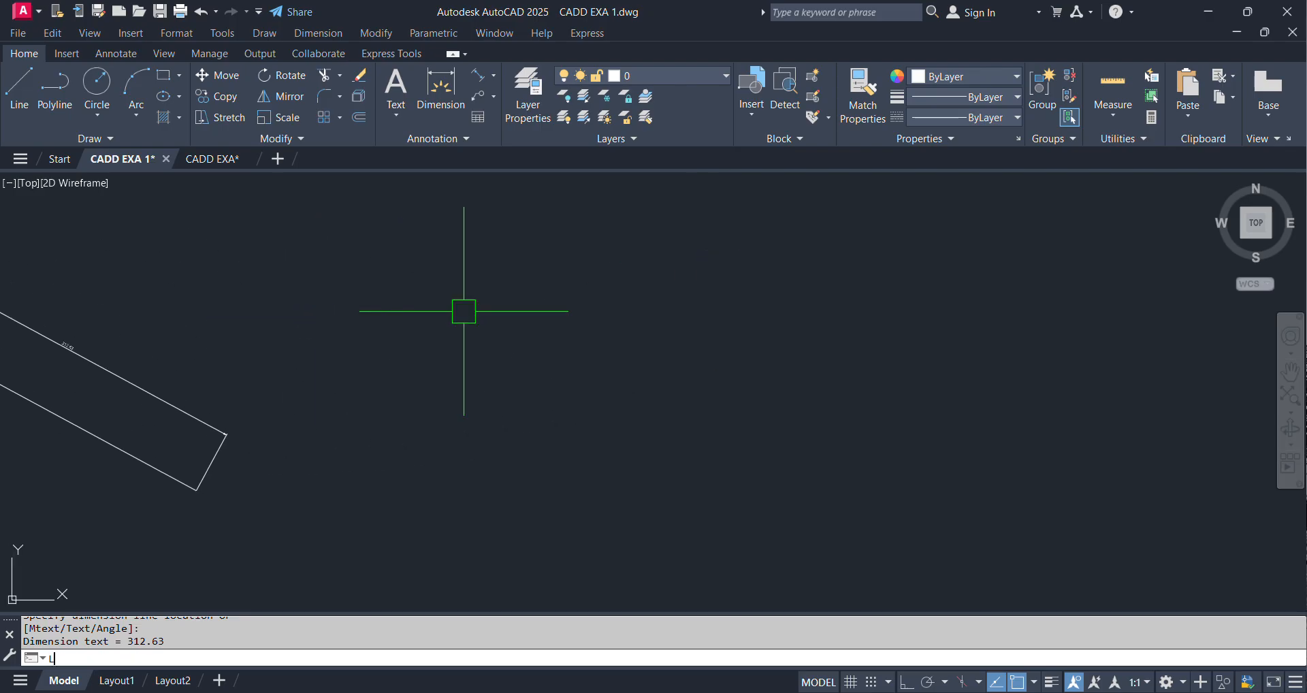
{"action": "key", "text": "Return"}
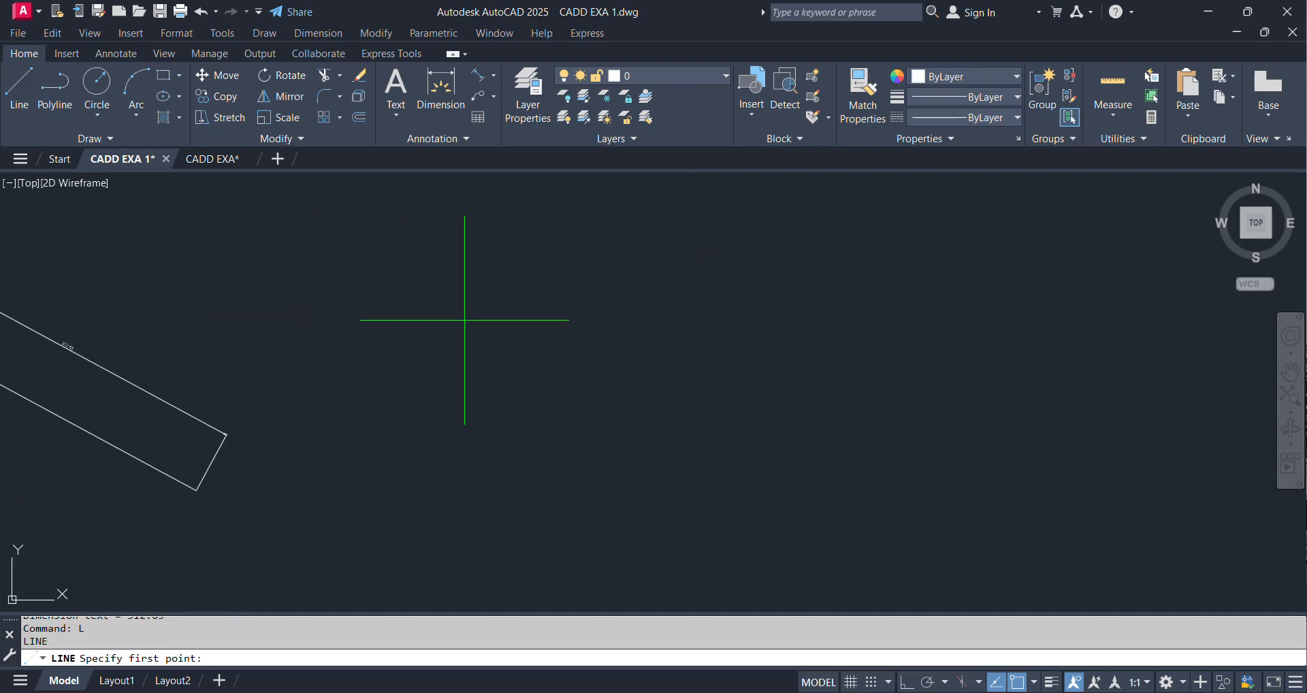
{"action": "left_click", "coordinate": [631, 249]}
{"action": "left_click", "coordinate": [324, 388]}
{"action": "left_click", "coordinate": [671, 388]}
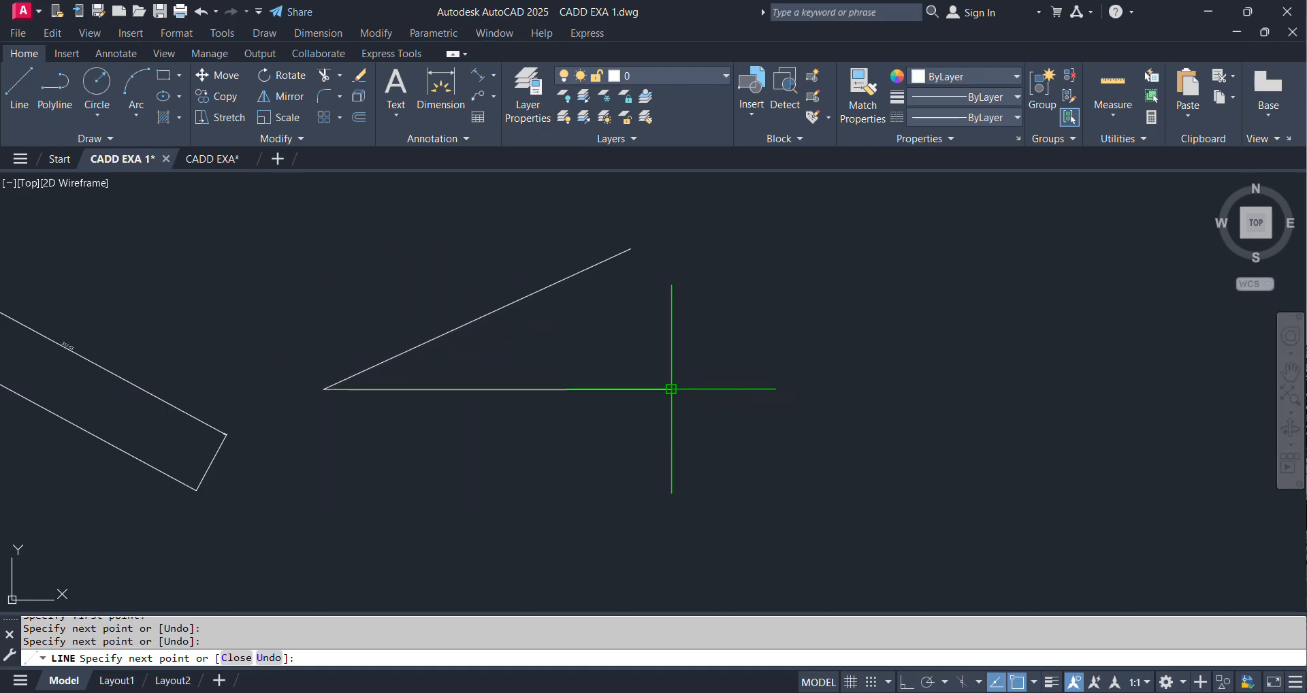
{"action": "key", "text": "Return"}
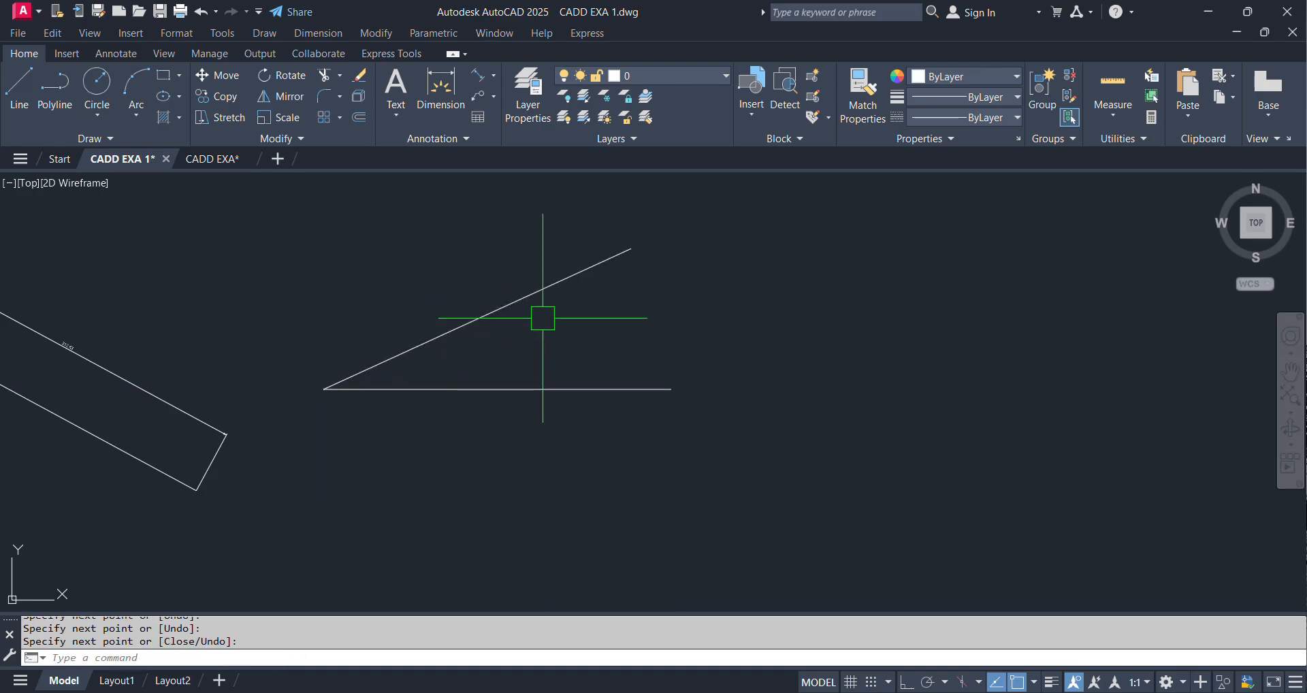
Add an angular dimension between the horizontal and slanted lines, with its dimension arc placed between them toward their open ends
{"action": "left_click", "coordinate": [493, 75]}
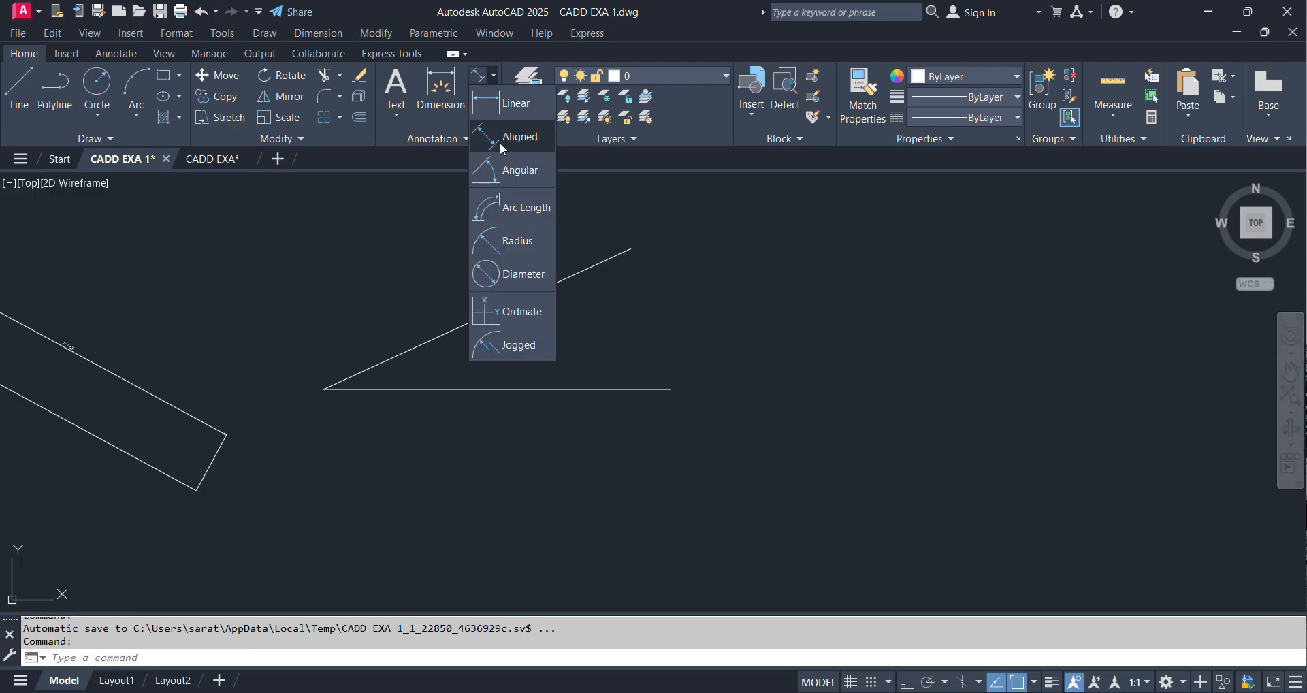
{"action": "left_click", "coordinate": [507, 170]}
{"action": "left_click", "coordinate": [507, 389]}
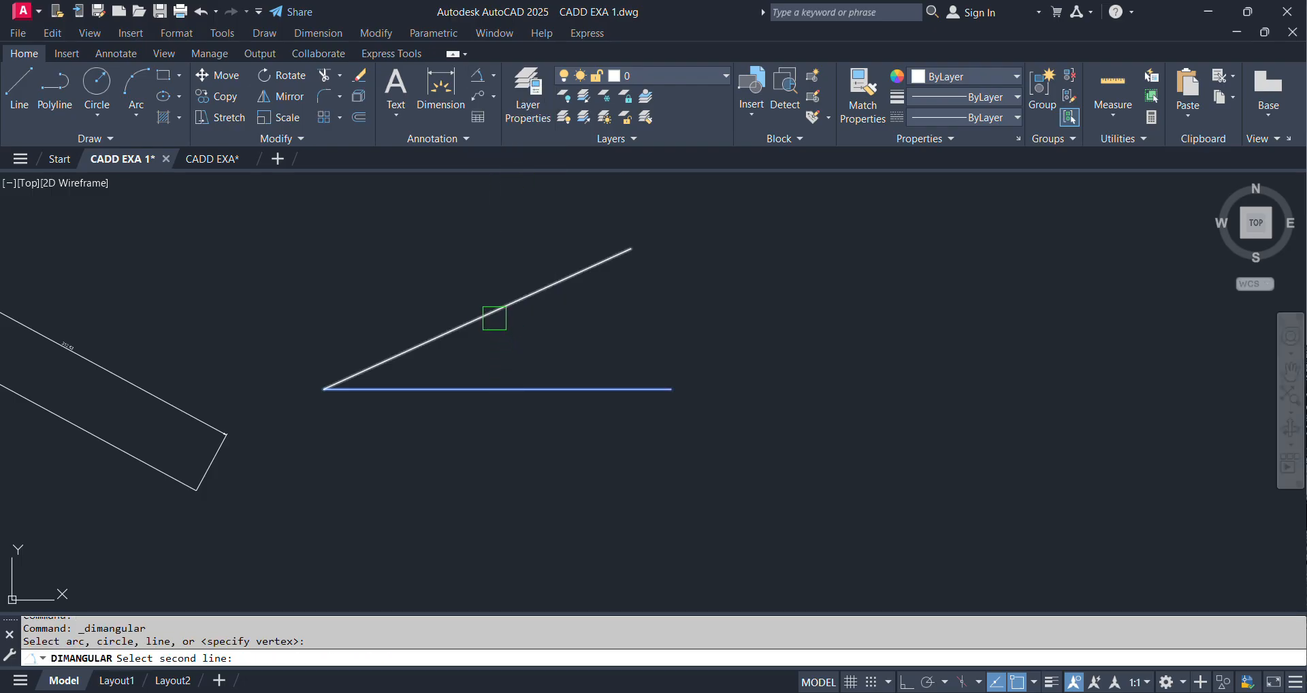
{"action": "left_click", "coordinate": [494, 318]}
{"action": "left_click", "coordinate": [575, 359]}
{"action": "scroll", "coordinate": [574, 343], "scroll_direction": "up", "scroll_amount": 5}
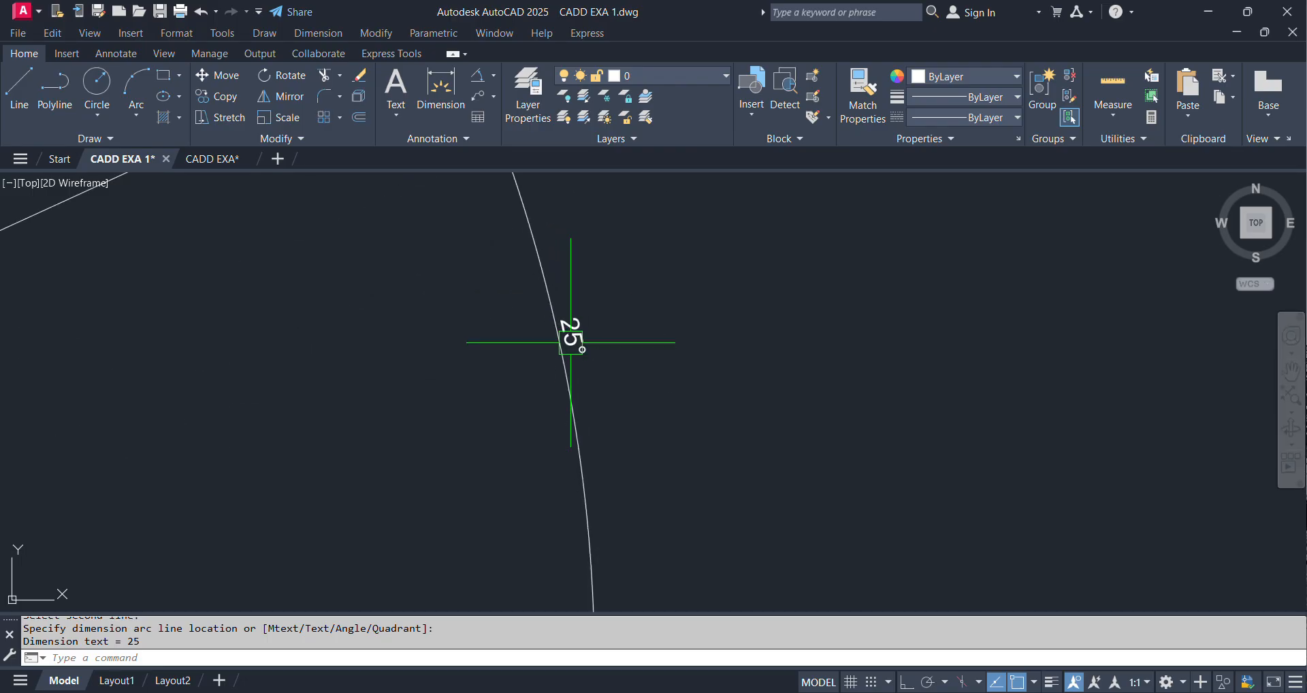
{"action": "scroll", "coordinate": [570, 343], "scroll_direction": "down", "scroll_amount": 8}
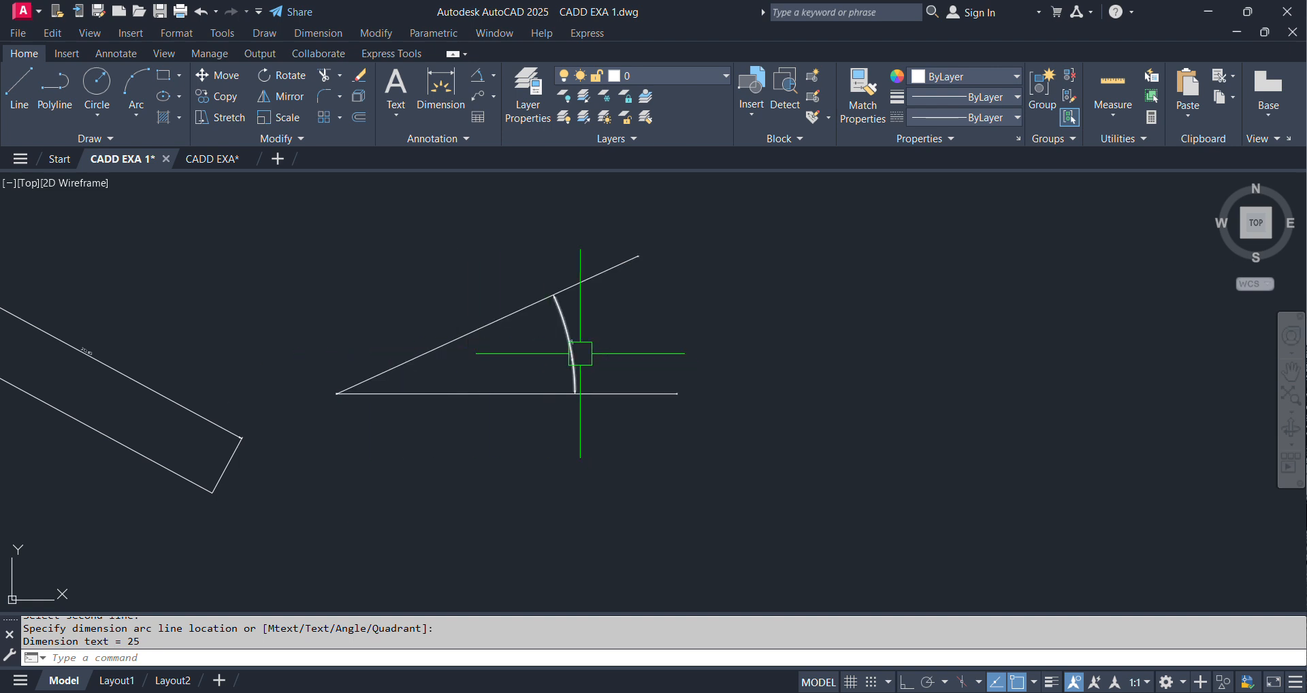
Draw a three-point arc about 443 units long, bulging upward, to the right of the dimensioned angle
{"action": "left_click", "coordinate": [493, 75]}
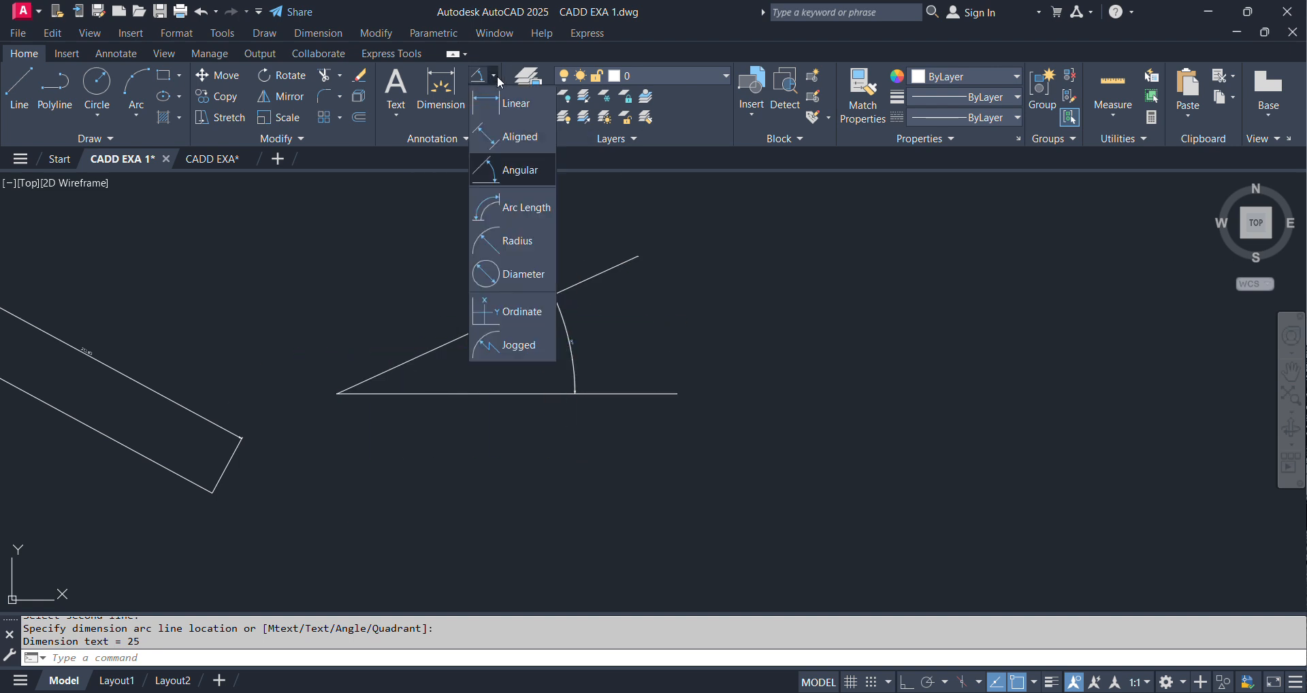
{"action": "middle_click_drag", "start_coordinate": [808, 279], "coordinate": [490, 318]}
{"action": "left_click", "coordinate": [136, 85]}
{"action": "left_click", "coordinate": [497, 334]}
{"action": "left_click", "coordinate": [637, 223]}
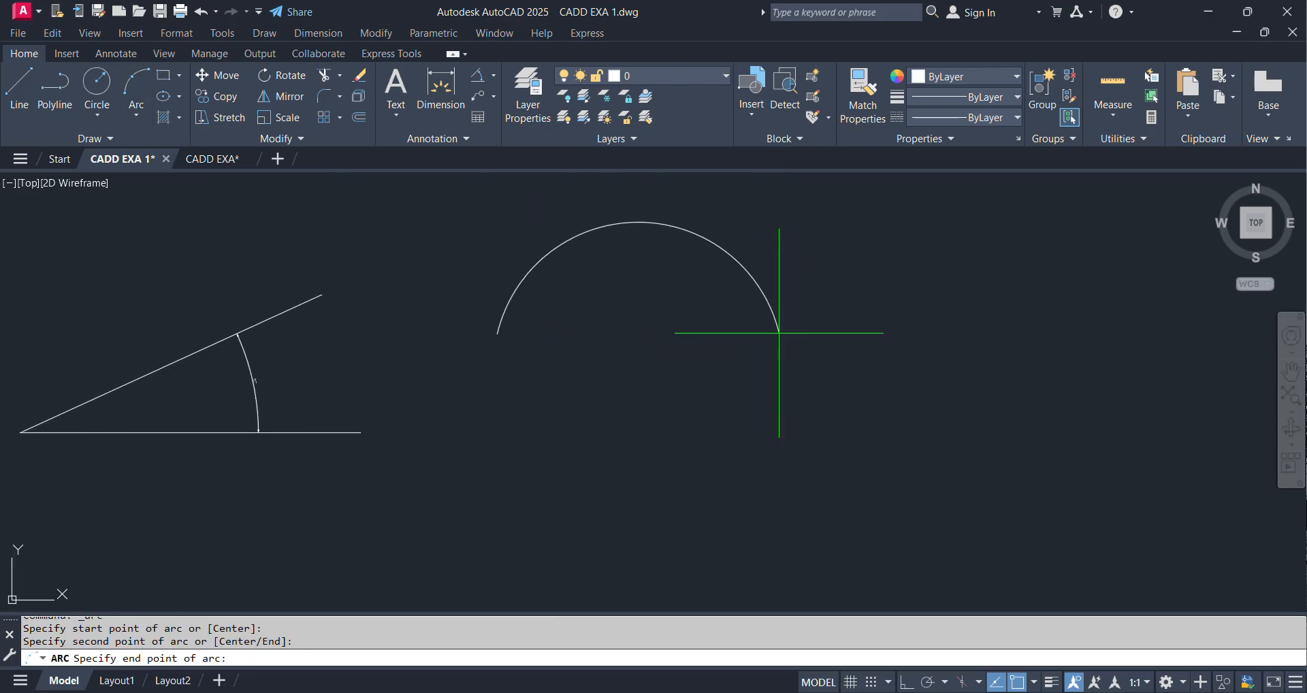
{"action": "left_click", "coordinate": [855, 391]}
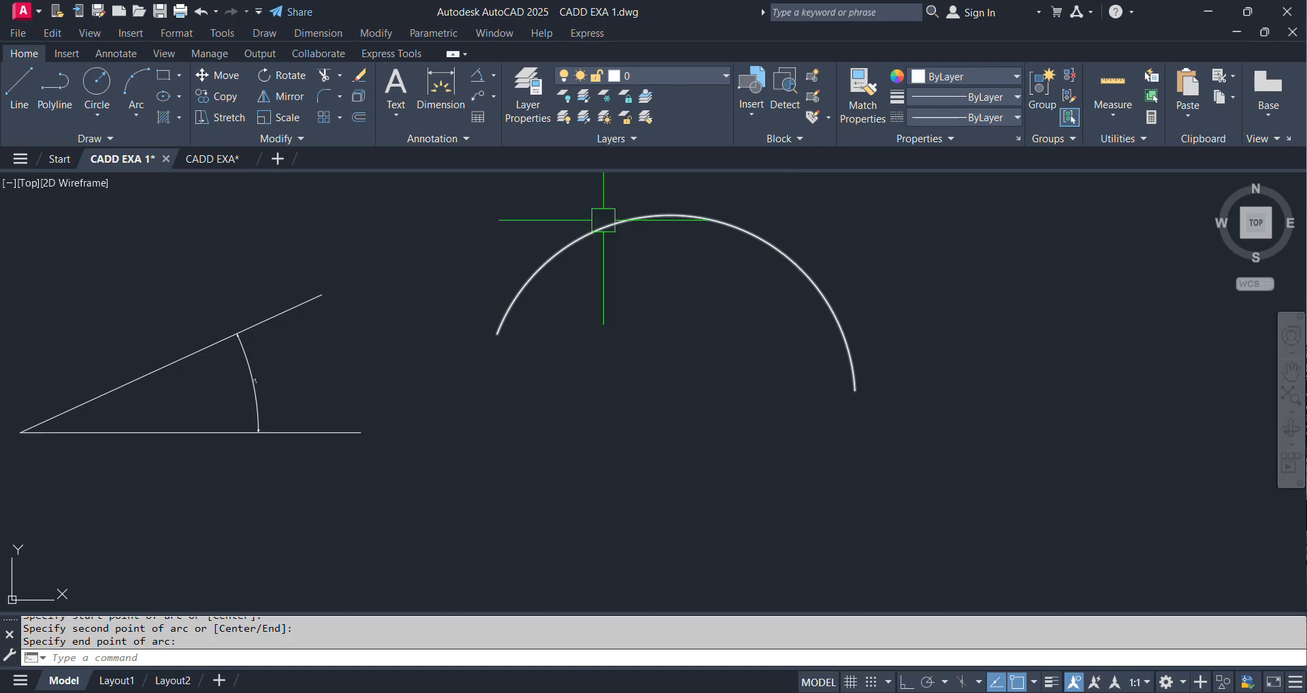
Add an arc length dimension to the arc, with the dimension line placed on its inner side
{"action": "left_click", "coordinate": [493, 75]}
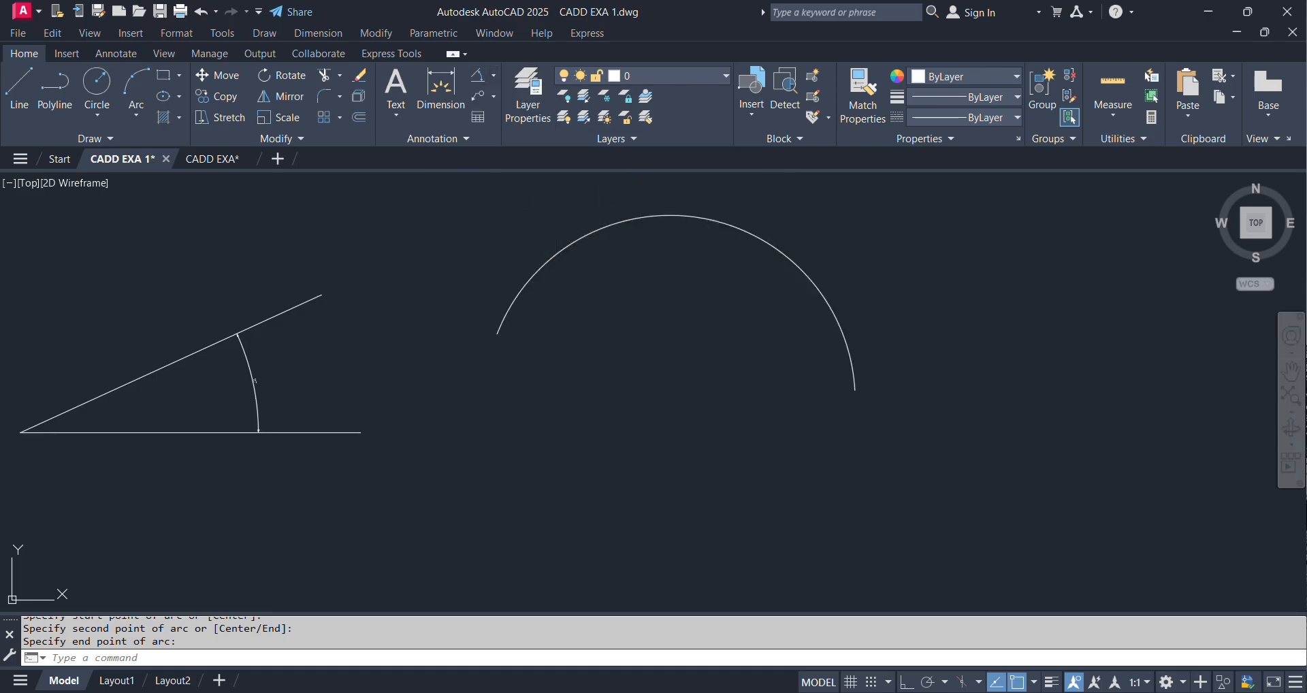
{"action": "left_click", "coordinate": [722, 220]}
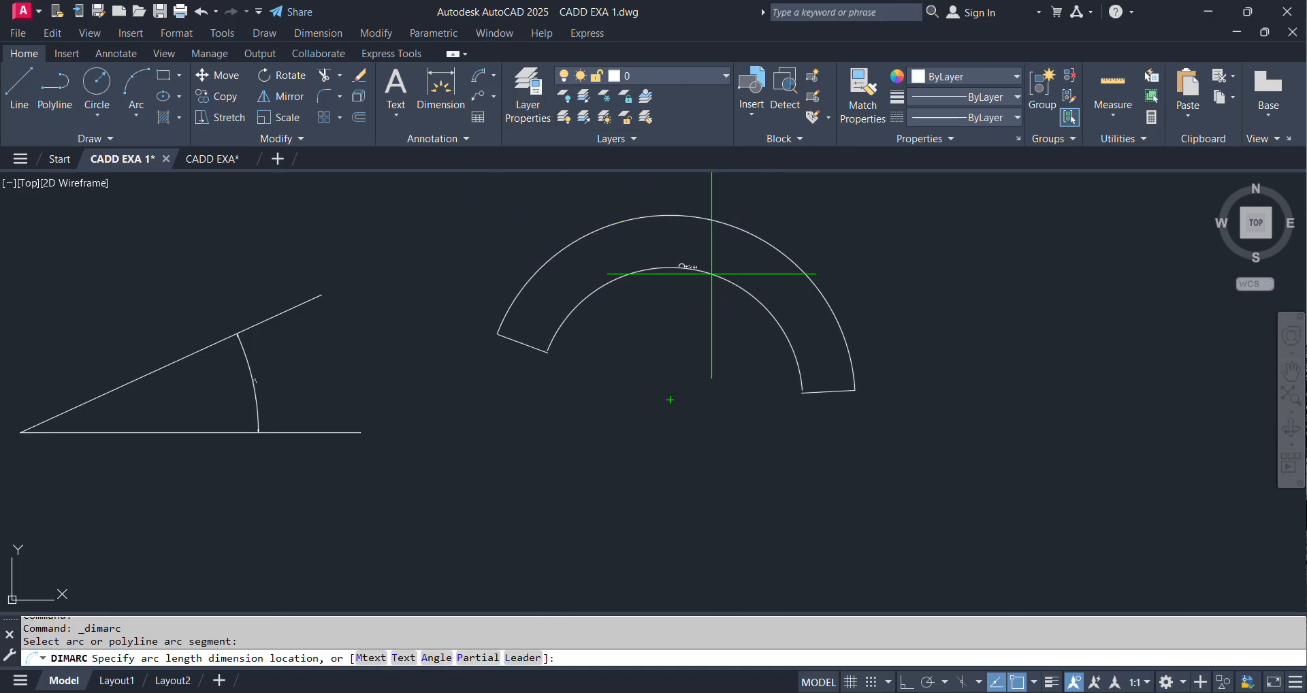
{"action": "left_click", "coordinate": [708, 269]}
{"action": "scroll", "coordinate": [701, 262], "scroll_direction": "up", "scroll_amount": 4}
{"action": "scroll", "coordinate": [704, 276], "scroll_direction": "down", "scroll_amount": 3}
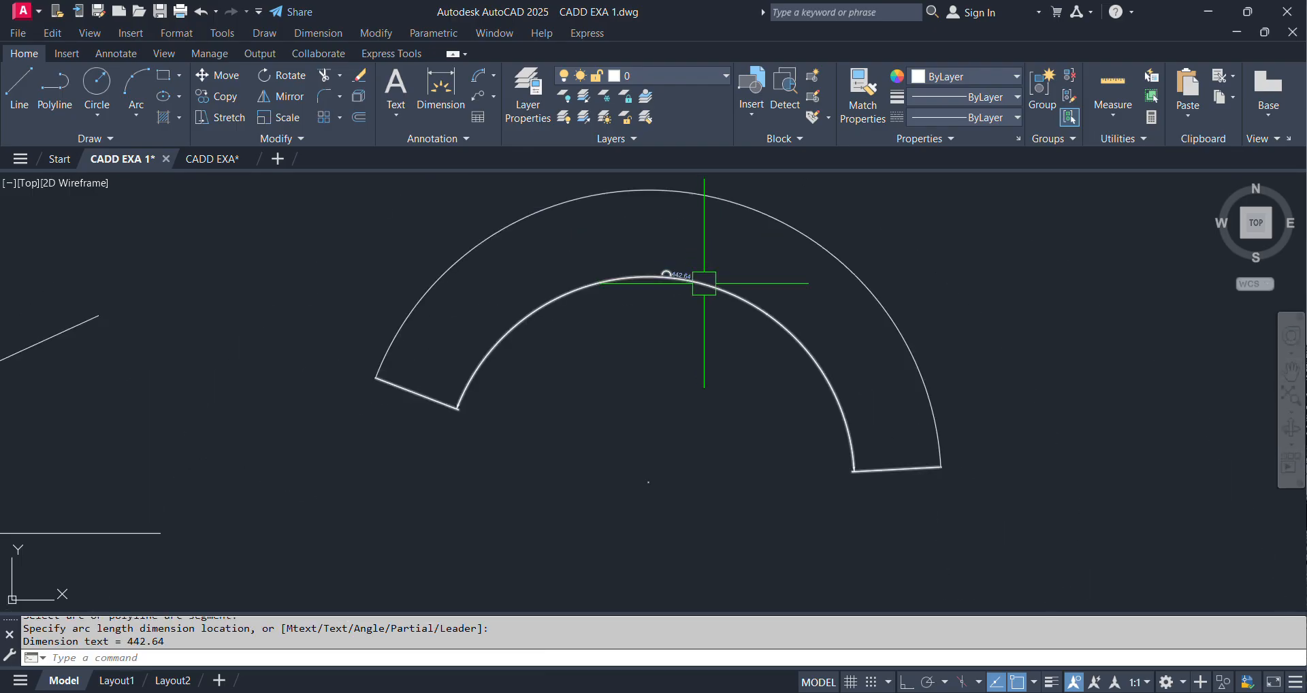
{"action": "middle_click_drag", "start_coordinate": [842, 257], "coordinate": [584, 265]}
{"action": "left_click", "coordinate": [493, 76]}
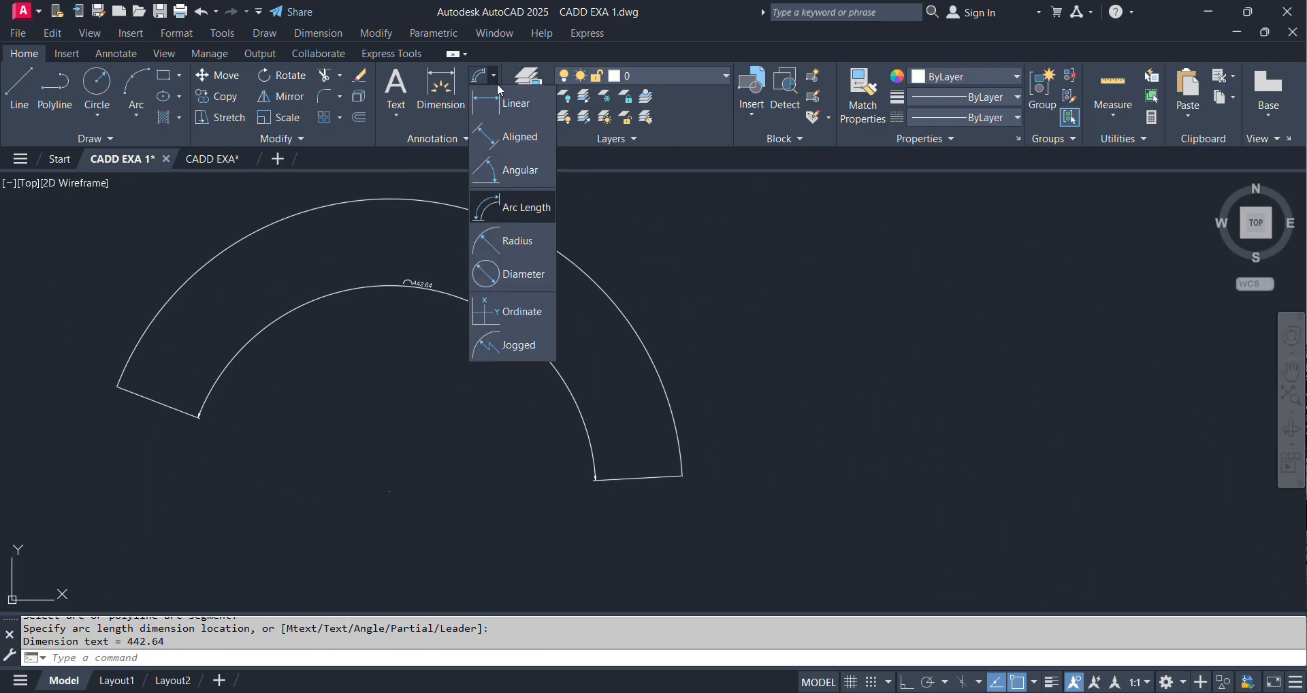
{"action": "left_click", "coordinate": [516, 242]}
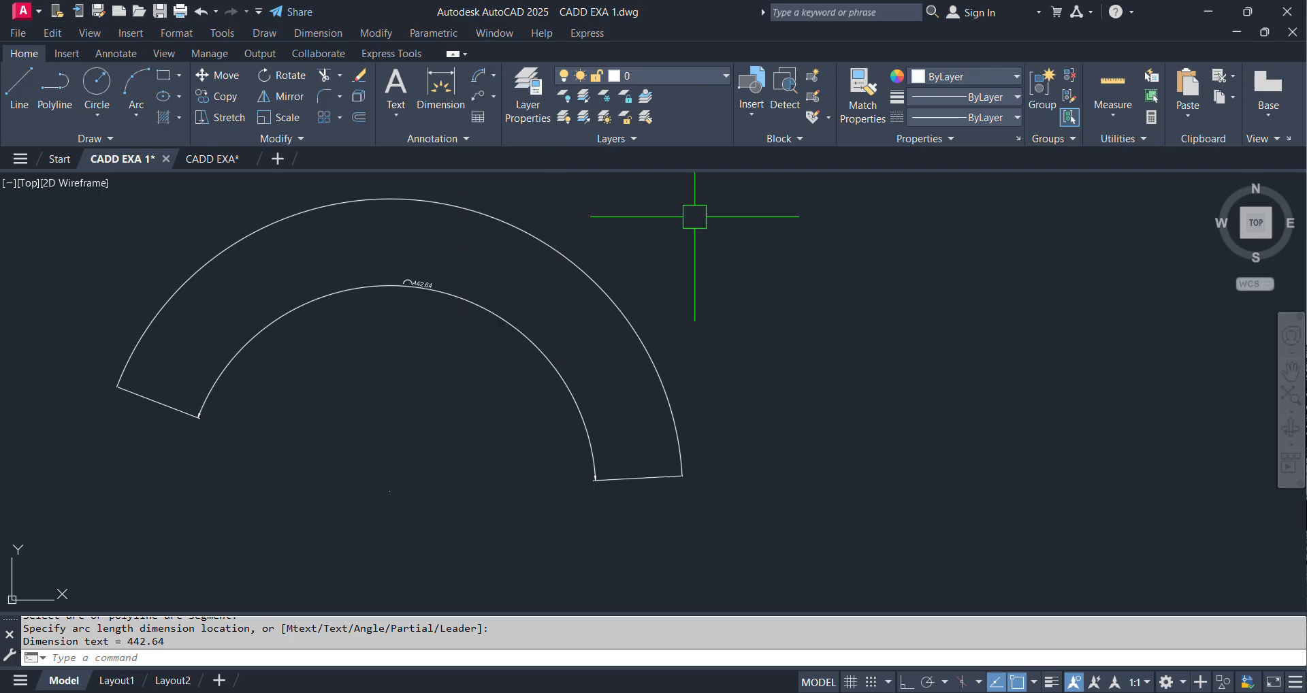
{"action": "key", "text": "Escape"}
Draw a circle with a radius of about 79 units to the right of the dimensioned arc
{"action": "middle_click_drag", "start_coordinate": [721, 228], "coordinate": [473, 283]}
{"action": "left_click", "coordinate": [97, 83]}
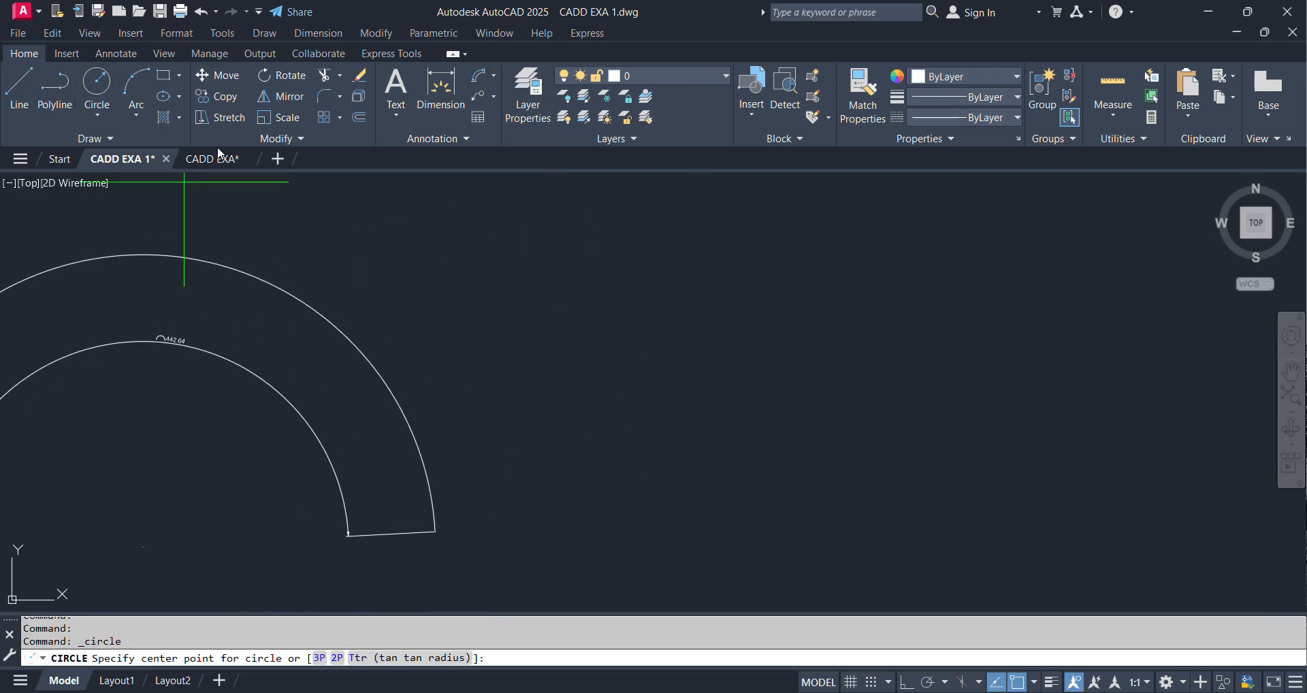
{"action": "left_click", "coordinate": [687, 353]}
{"action": "left_click", "coordinate": [689, 495]}
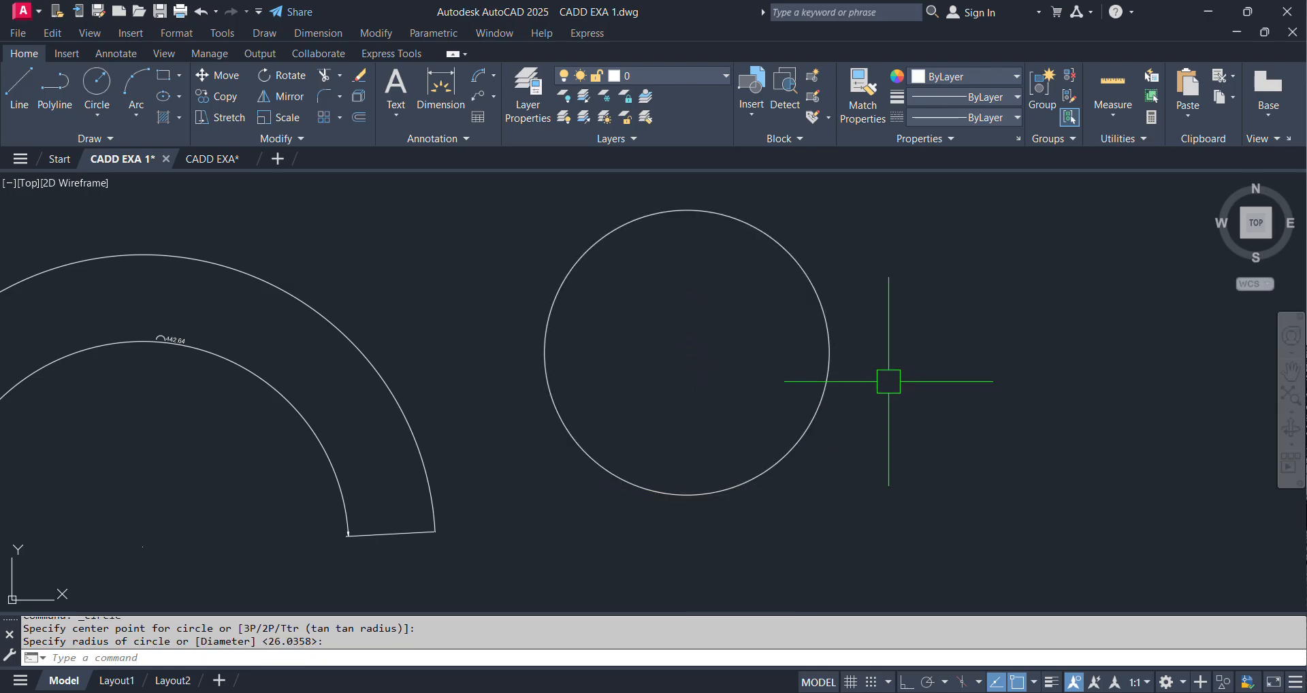
Add a radius dimension and a diameter dimension to the circle, with both texts placed outside it
{"action": "left_click", "coordinate": [493, 75]}
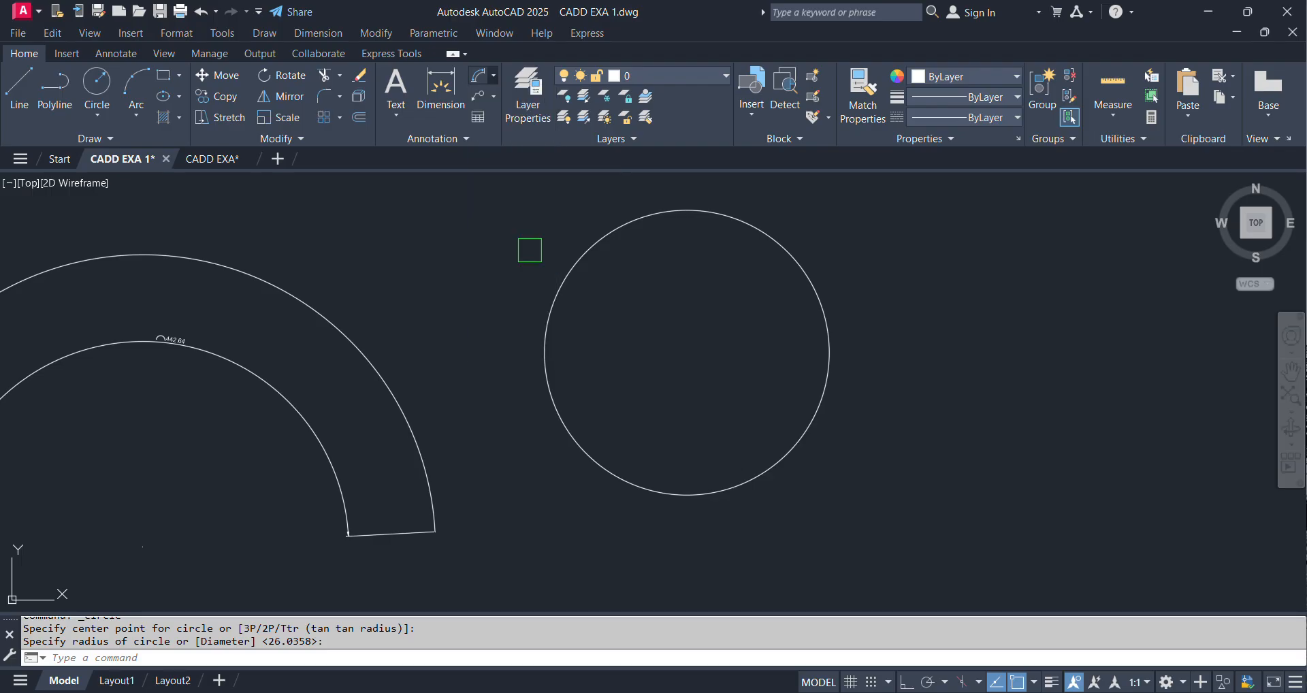
{"action": "left_click", "coordinate": [737, 222]}
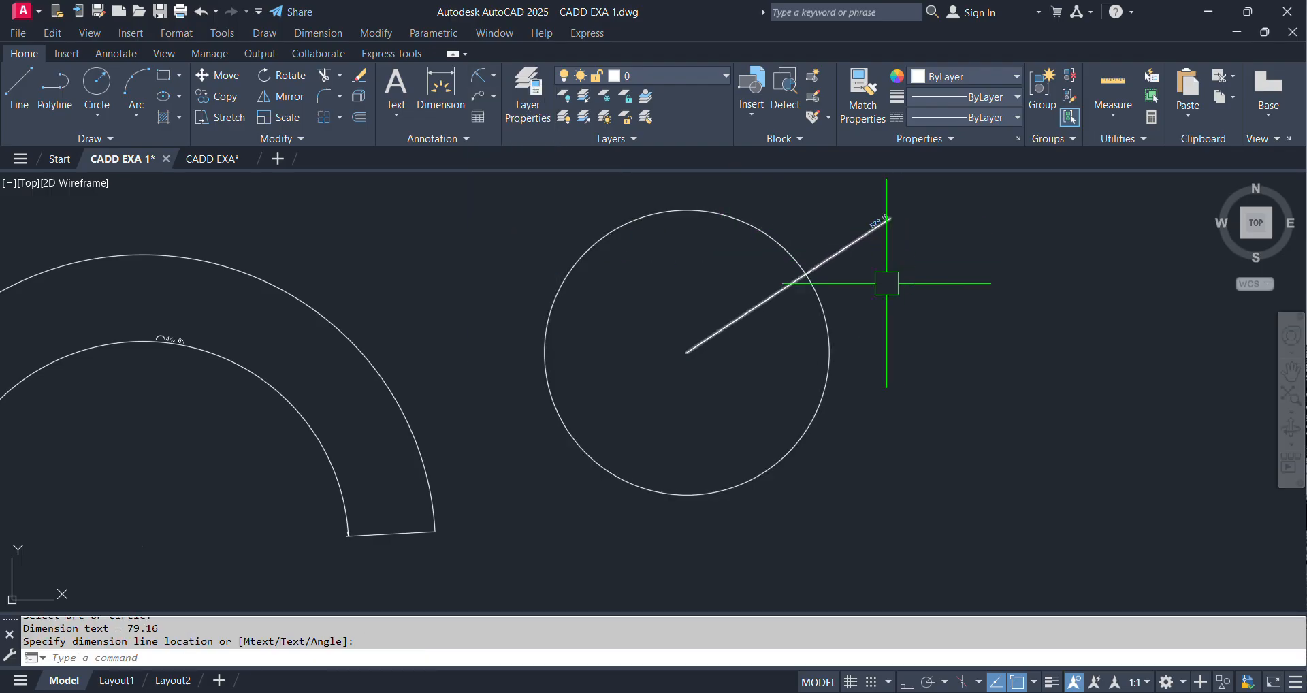
{"action": "left_click", "coordinate": [493, 76]}
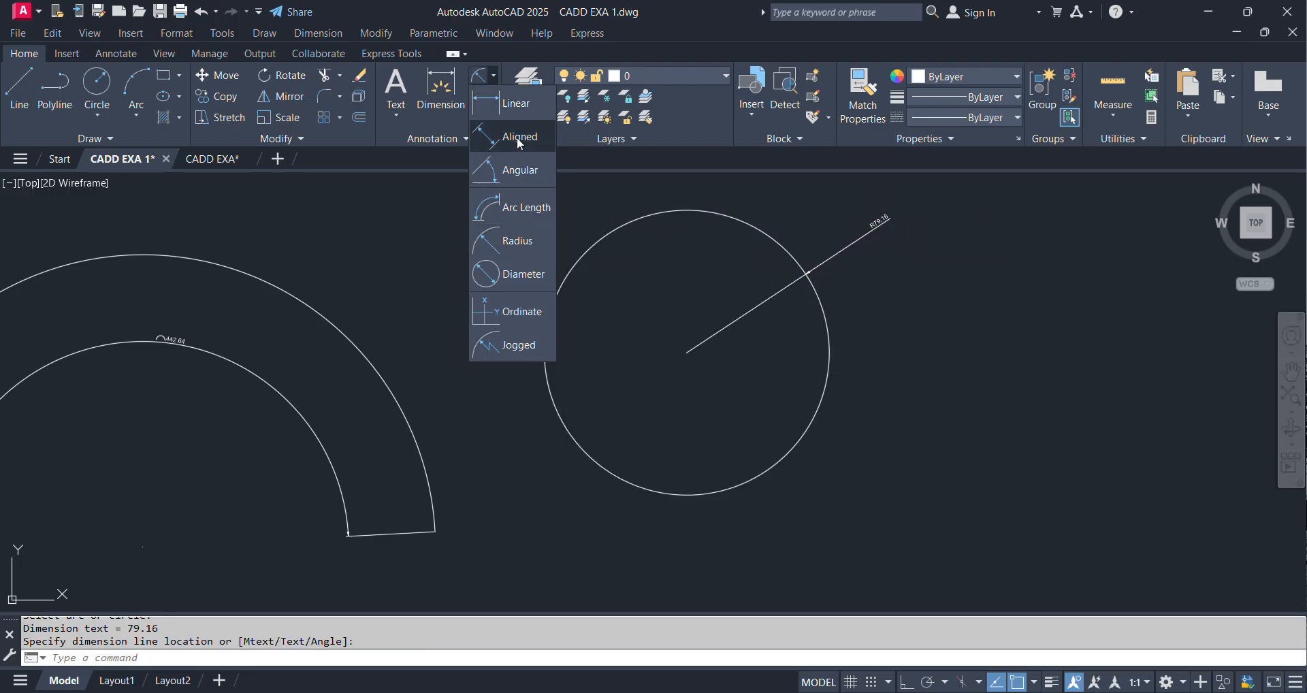
{"action": "left_click", "coordinate": [522, 273]}
{"action": "left_click", "coordinate": [782, 249]}
{"action": "scroll", "coordinate": [891, 217], "scroll_direction": "up", "scroll_amount": 2}
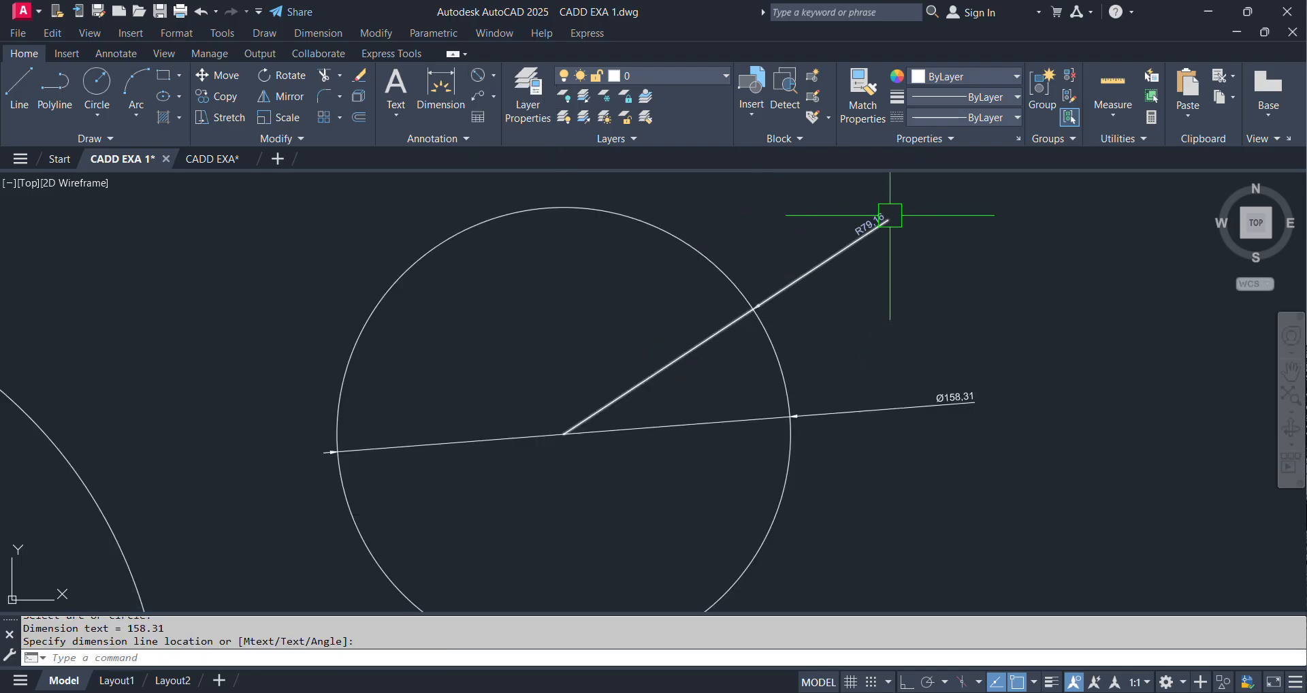
Examine the legibility of the dimension text and arrows on the circle, rectangle, slanted line, angle and arc
{"action": "scroll", "coordinate": [890, 215], "scroll_direction": "up", "scroll_amount": 2}
{"action": "scroll", "coordinate": [851, 333], "scroll_direction": "down", "scroll_amount": 4}
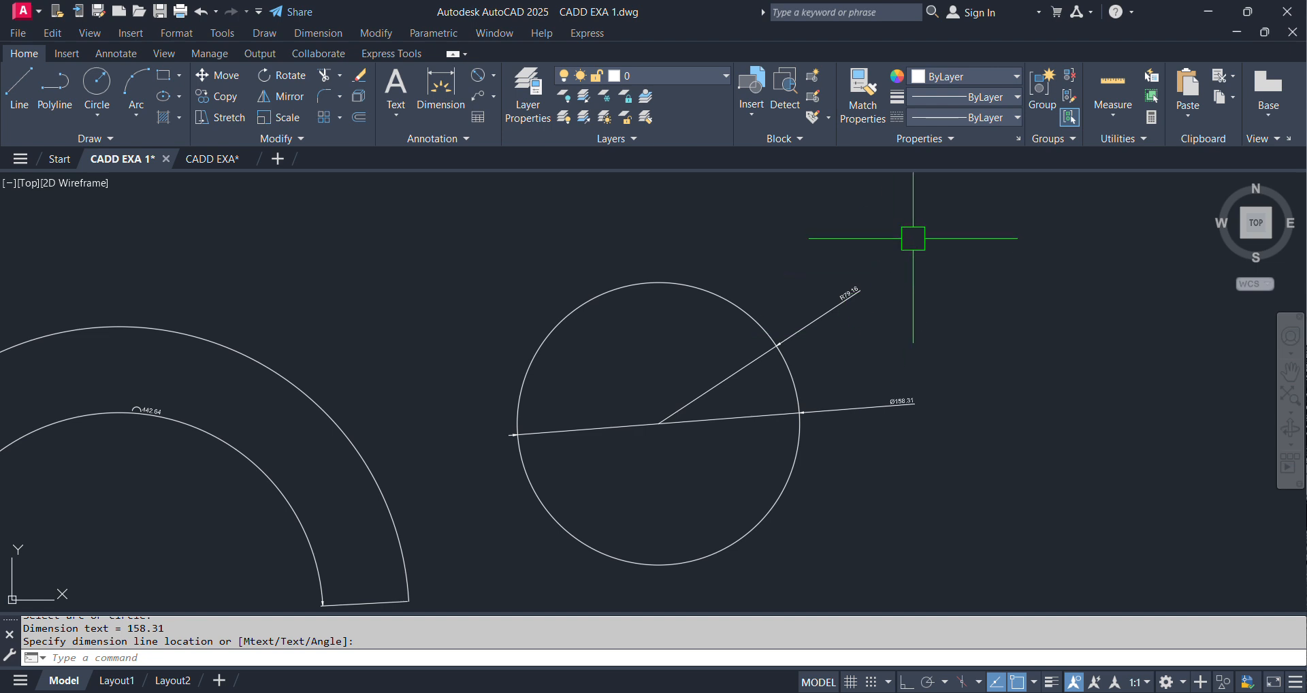
{"action": "scroll", "coordinate": [598, 198], "scroll_direction": "down", "scroll_amount": 4}
{"action": "mouse_move", "coordinate": [392, 225]}
{"action": "middle_mouse_down"}
{"action": "mouse_move", "coordinate": [440, 286]}
{"action": "mouse_move", "coordinate": [527, 317]}
{"action": "mouse_move", "coordinate": [665, 268]}
{"action": "mouse_move", "coordinate": [683, 269]}
{"action": "mouse_move", "coordinate": [695, 300]}
{"action": "mouse_move", "coordinate": [506, 288]}
{"action": "middle_mouse_up"}
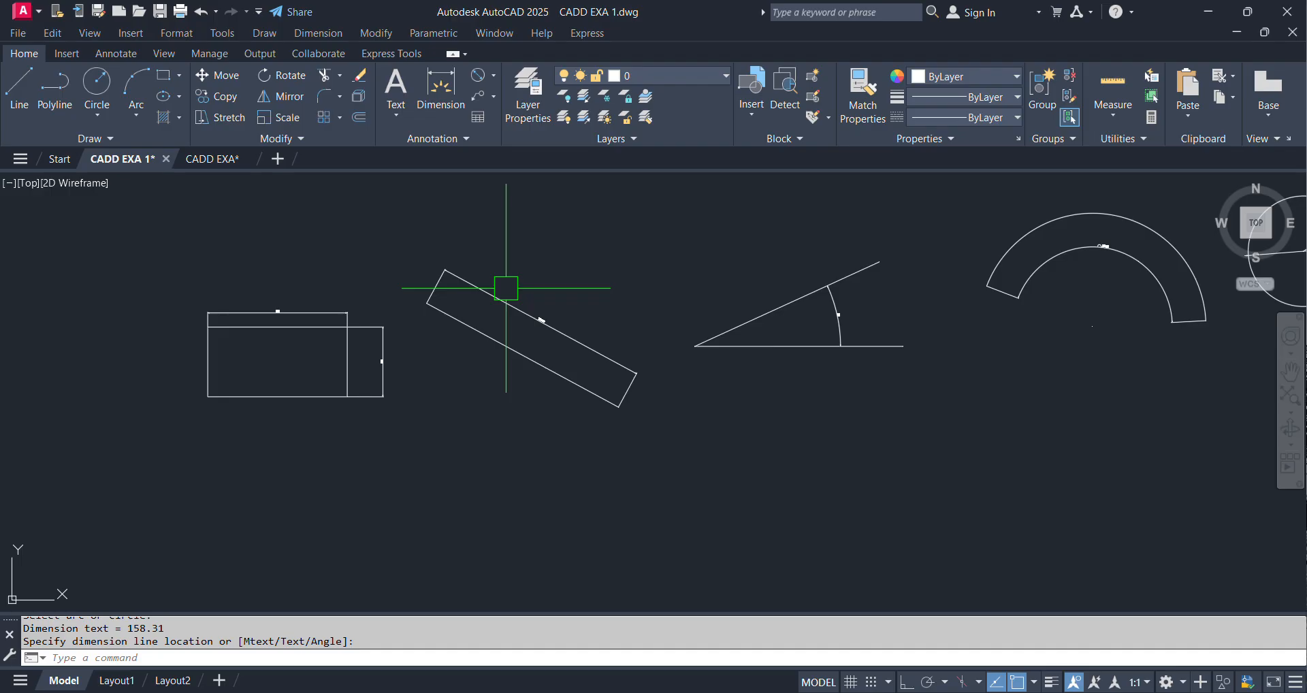
{"action": "scroll", "coordinate": [268, 307], "scroll_direction": "up", "scroll_amount": 8}
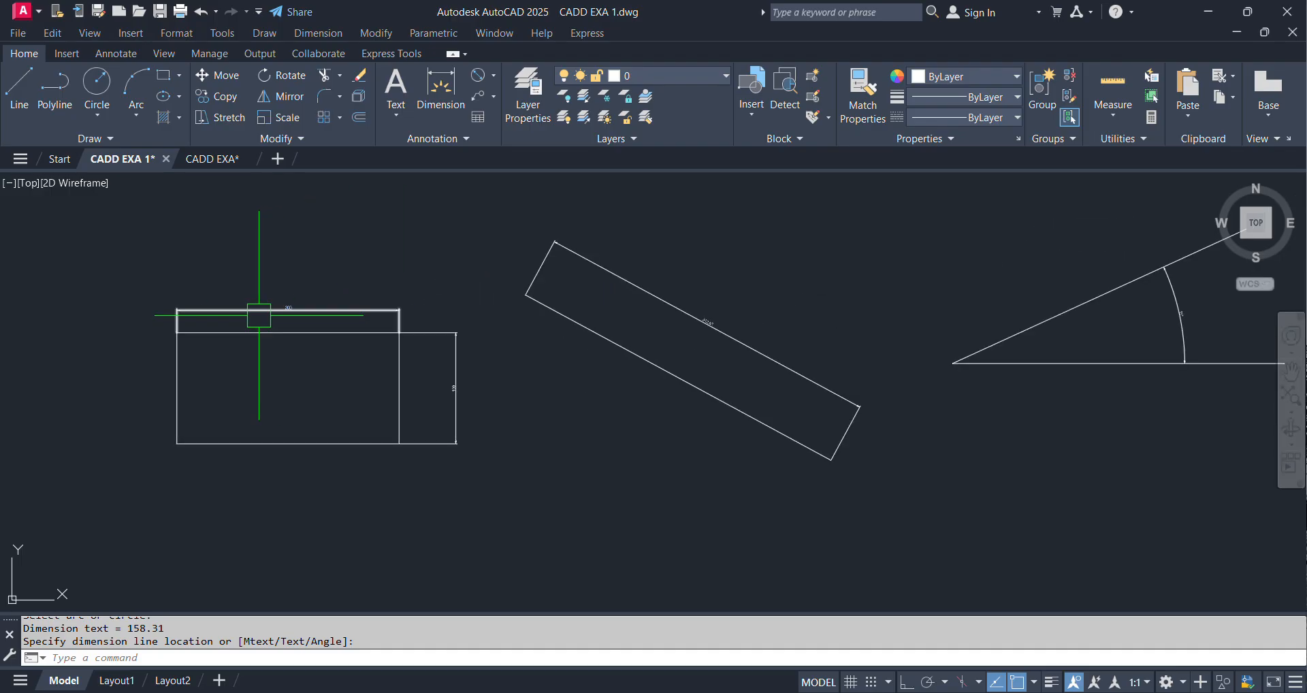
{"action": "scroll", "coordinate": [336, 267], "scroll_direction": "down", "scroll_amount": 5}
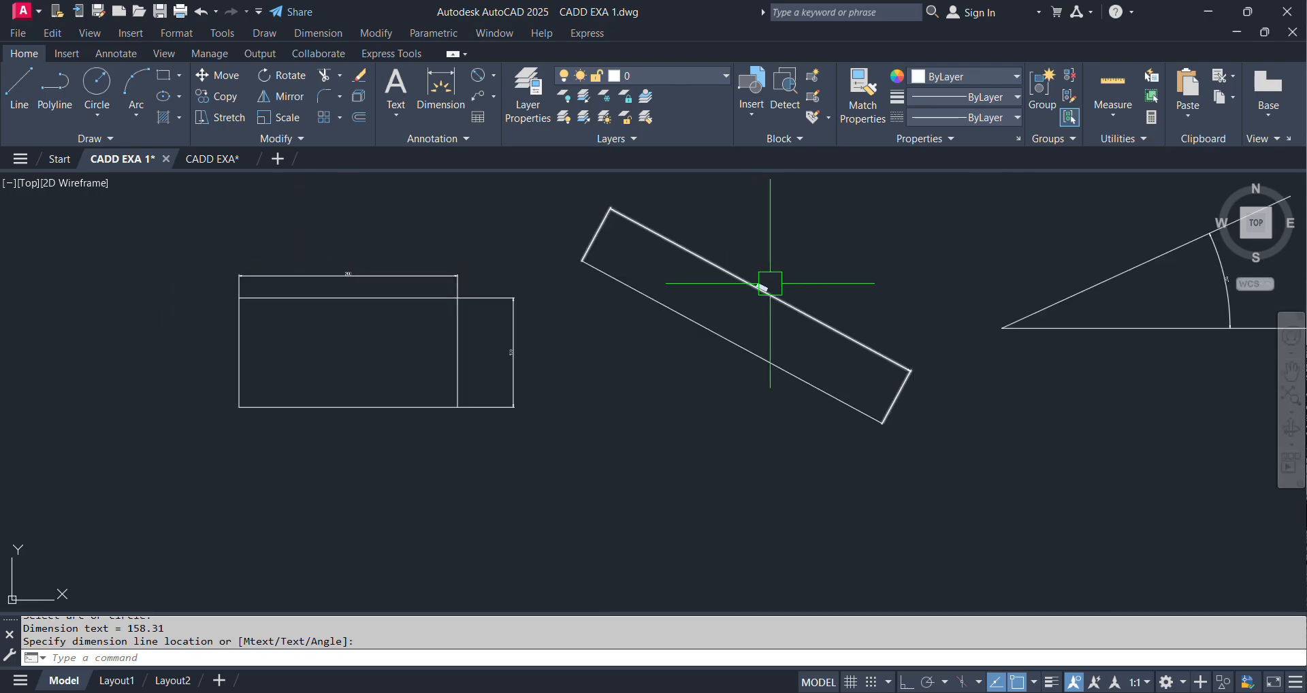
{"action": "scroll", "coordinate": [584, 314], "scroll_direction": "up", "scroll_amount": 1}
{"action": "scroll", "coordinate": [661, 299], "scroll_direction": "down", "scroll_amount": 2}
{"action": "middle_click_drag", "start_coordinate": [661, 298], "coordinate": [551, 319]}
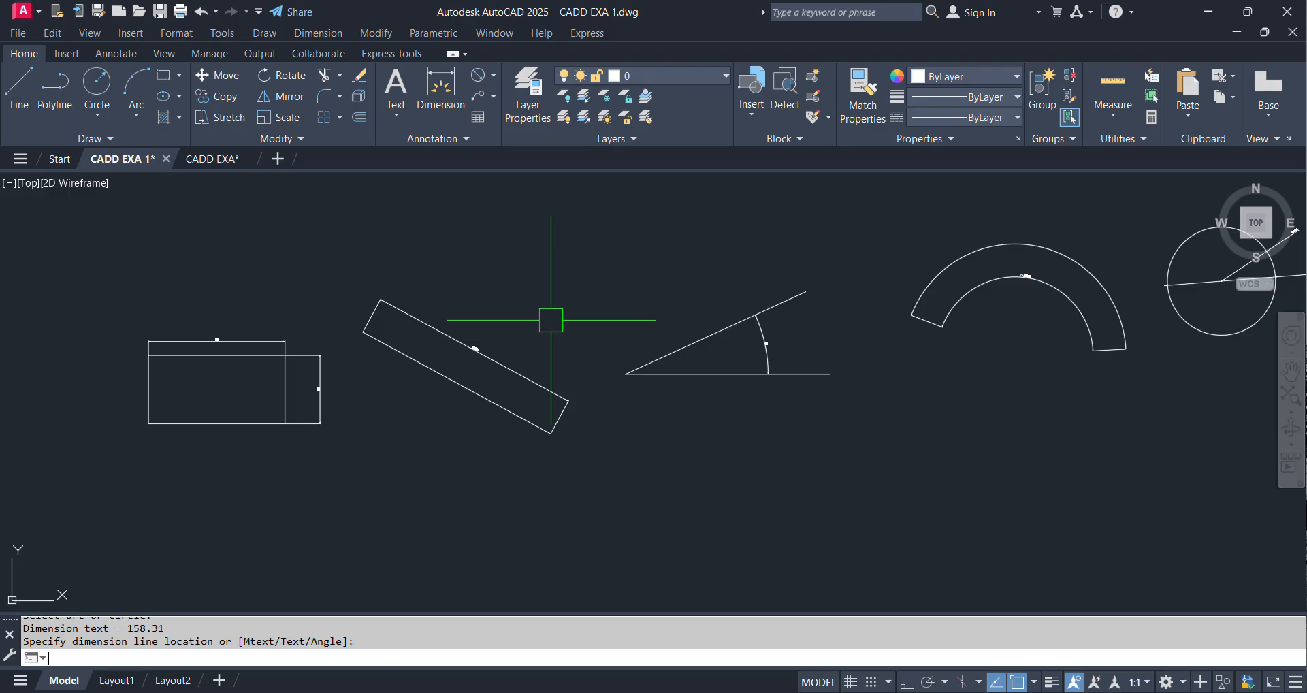
Open the ISO-25 dimension style for modification and set its arrow size to 15
{"action": "key", "text": "Return"}
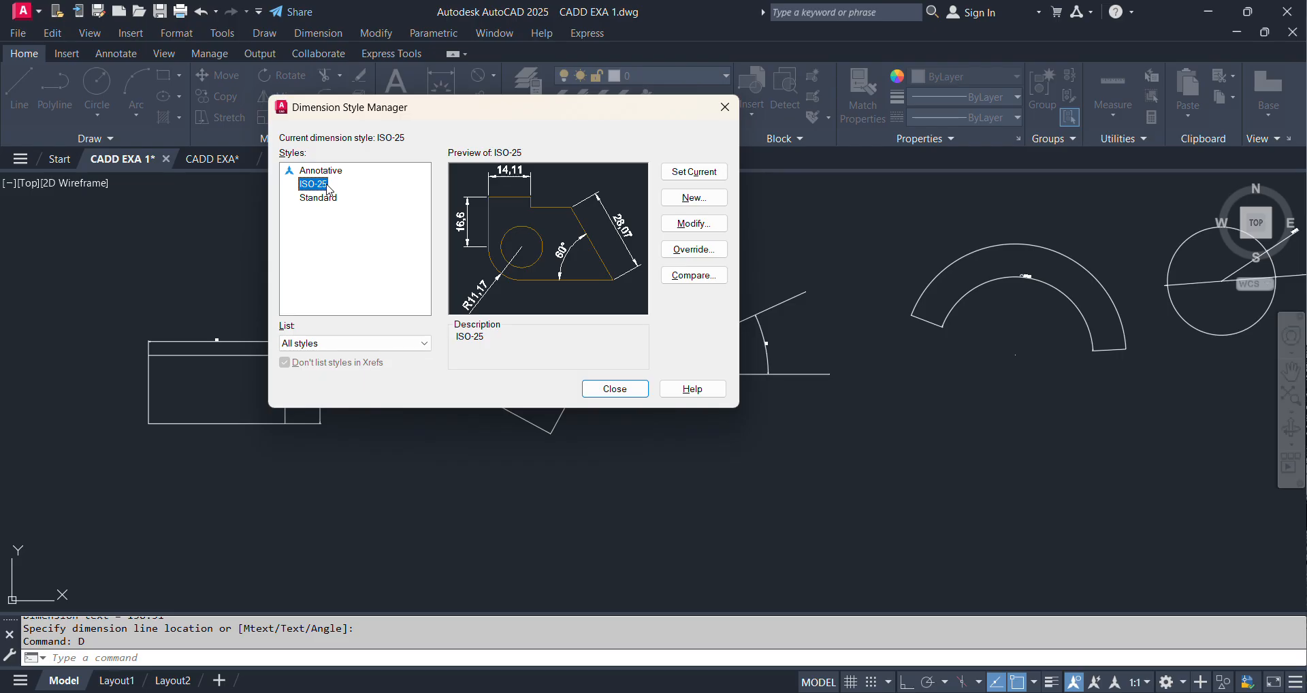
{"action": "left_click", "coordinate": [685, 227]}
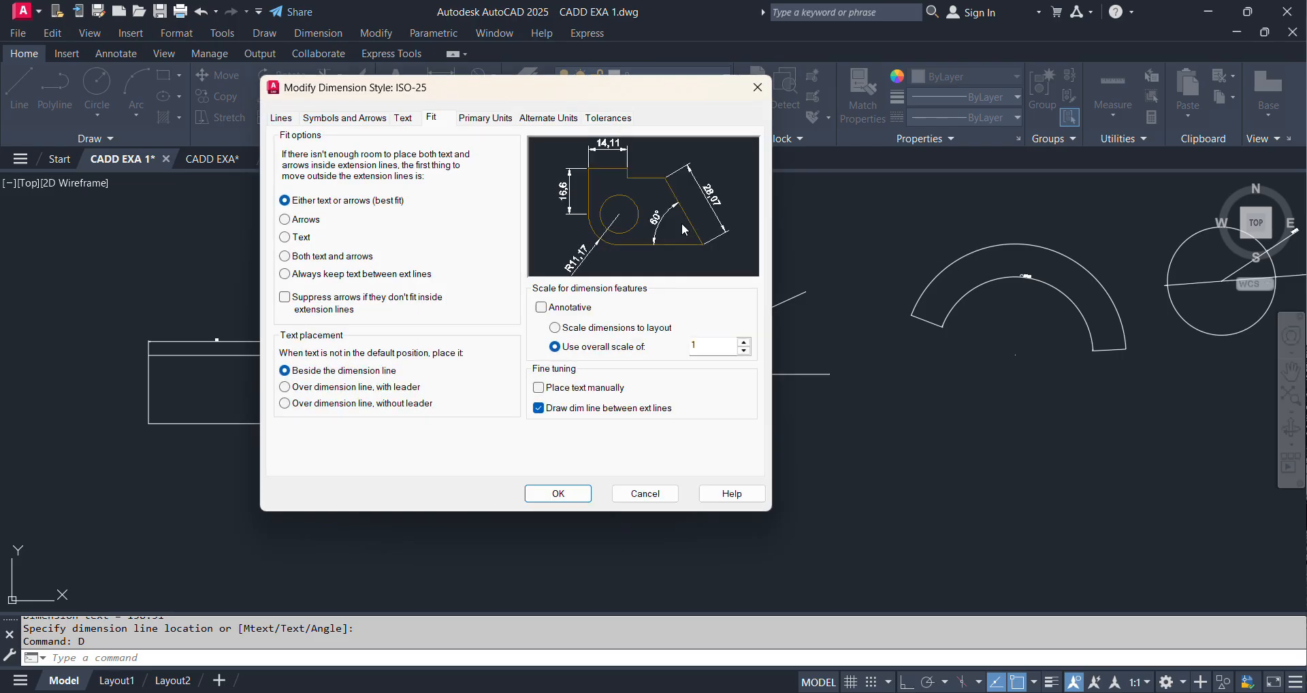
{"action": "left_click", "coordinate": [341, 120]}
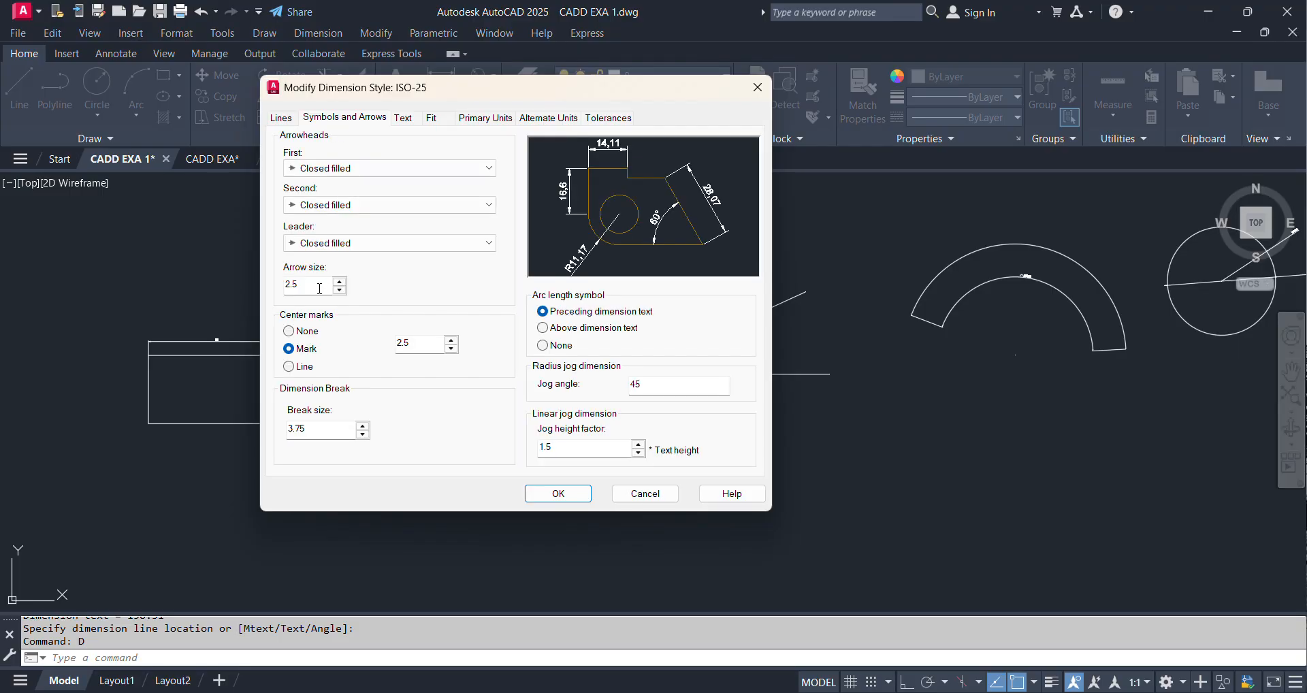
{"action": "double_click", "coordinate": [316, 286]}
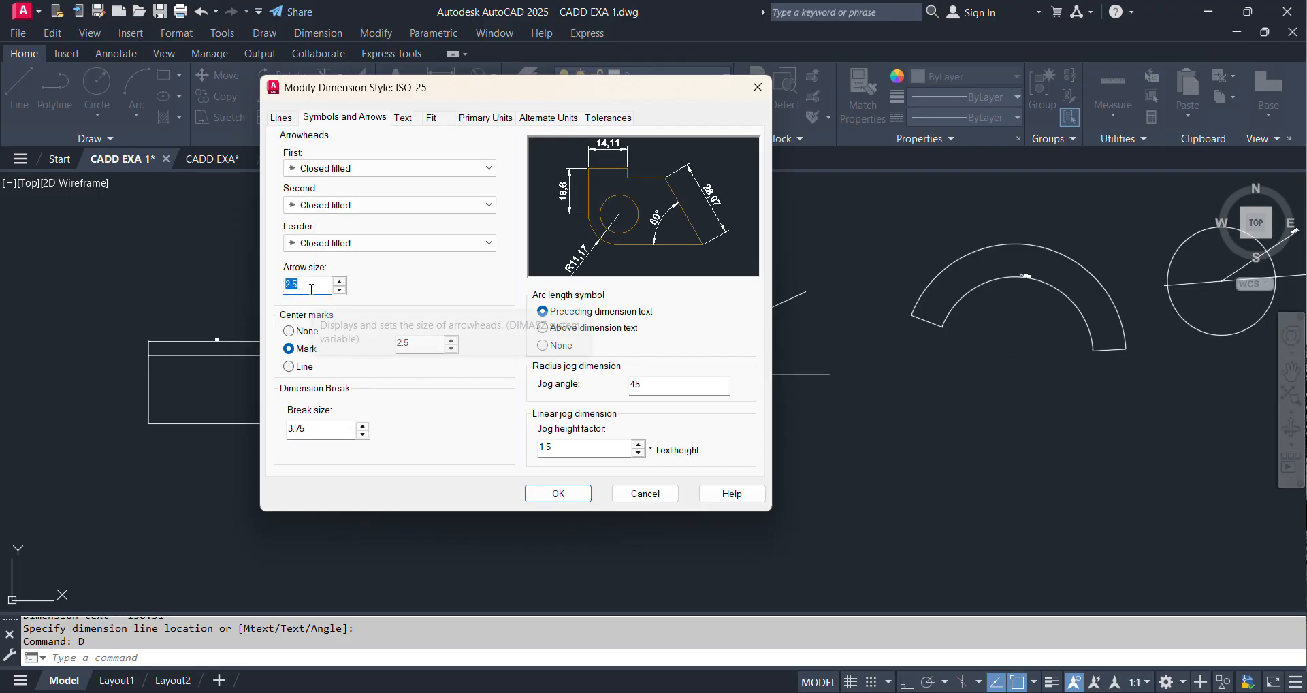
{"action": "type", "text": "15"}
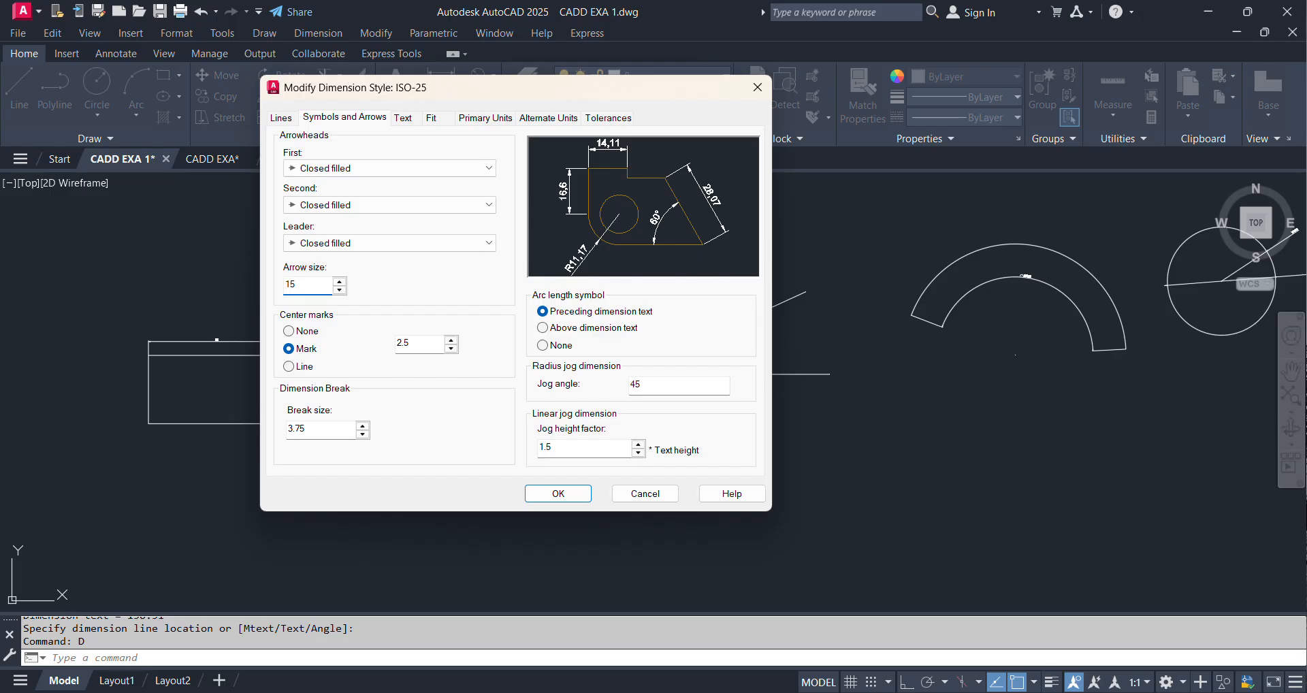
Set the ISO-25 style's text height to 15, apply the changes and close the Dimension Style Manager
{"action": "left_click", "coordinate": [405, 121]}
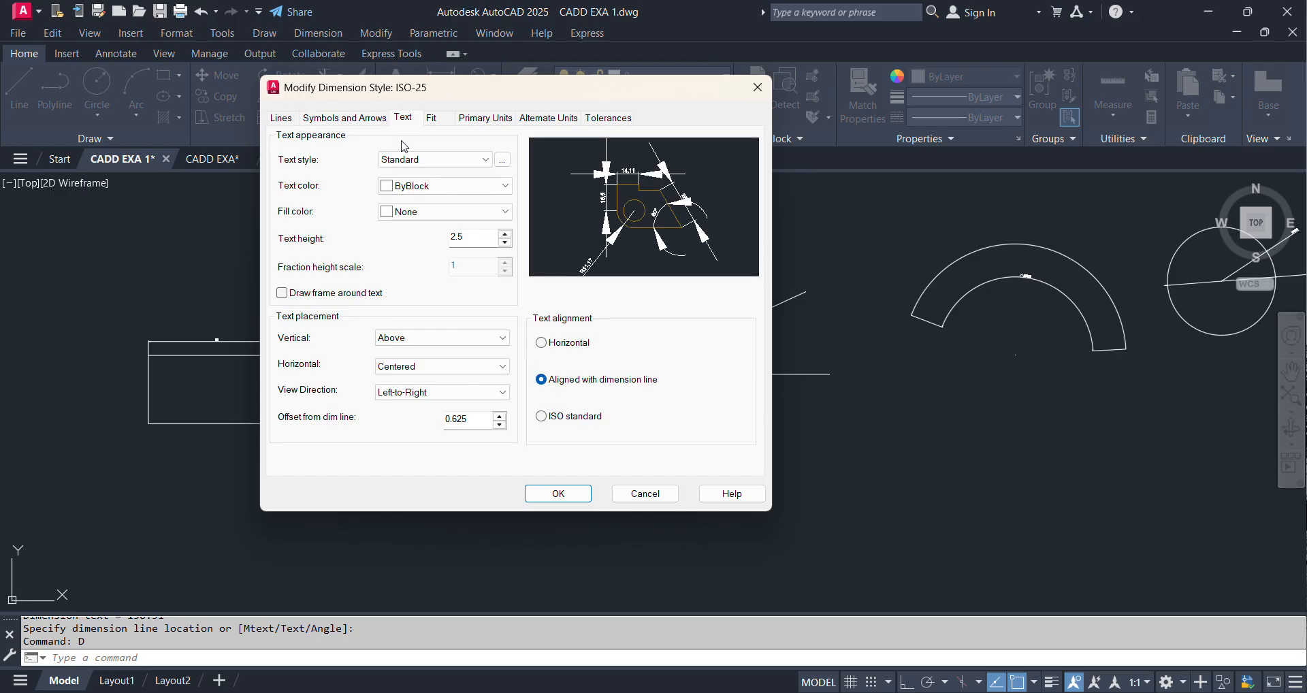
{"action": "double_click", "coordinate": [328, 237]}
{"action": "type", "text": "15"}
{"action": "left_click", "coordinate": [558, 493]}
{"action": "left_click", "coordinate": [616, 469]}
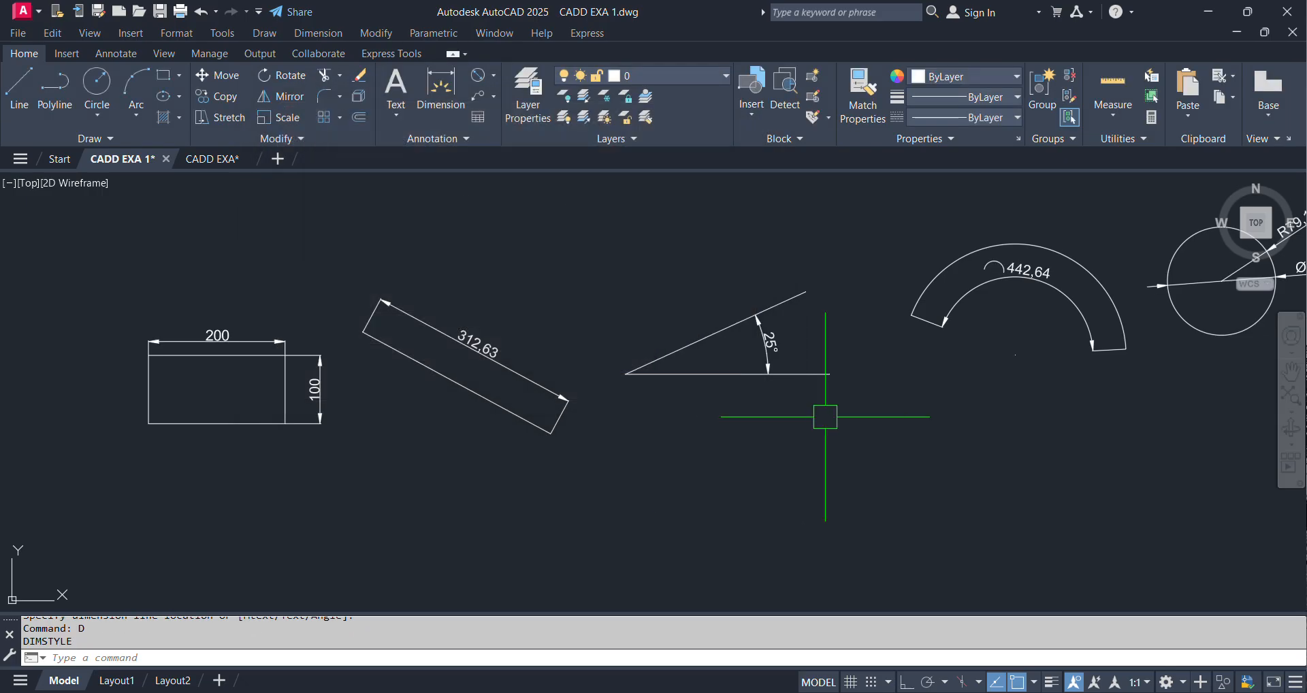
Reopen the ISO-25 dimension style for modification and set its first and second arrowheads to Architectural tick
{"action": "scroll", "coordinate": [452, 345], "scroll_direction": "down", "scroll_amount": 1}
{"action": "scroll", "coordinate": [405, 311], "scroll_direction": "up", "scroll_amount": 3}
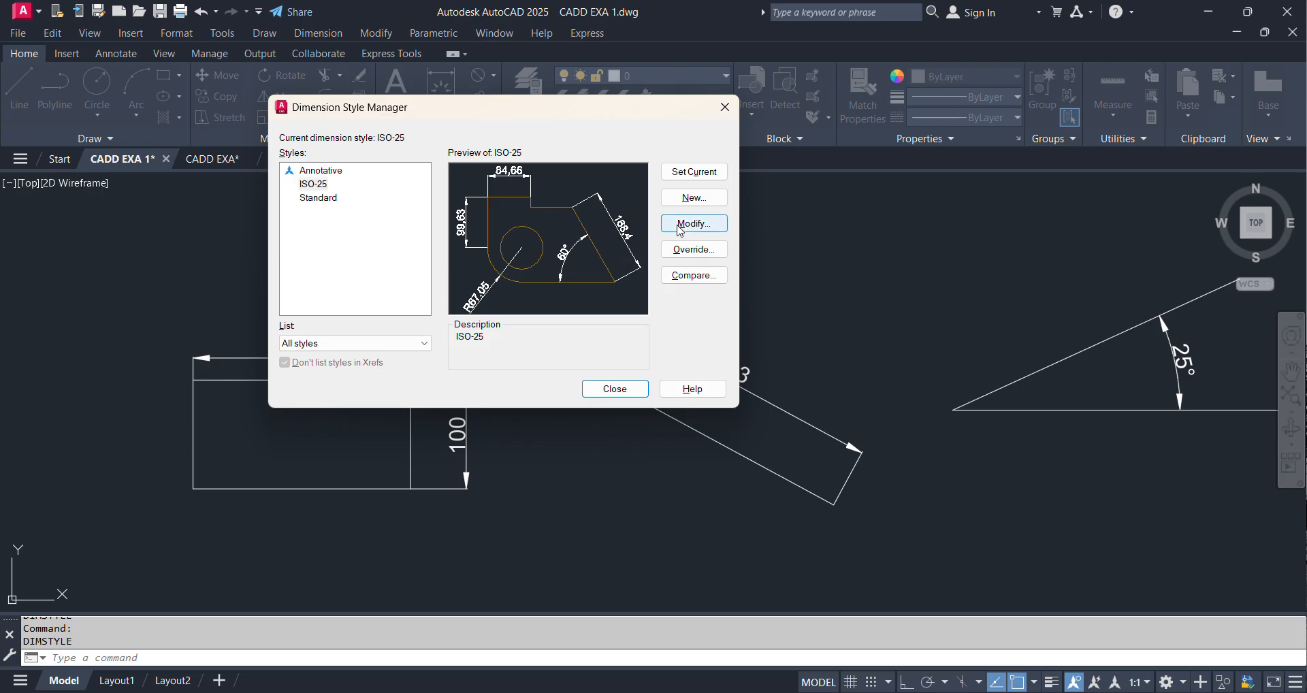
{"action": "left_click", "coordinate": [678, 226]}
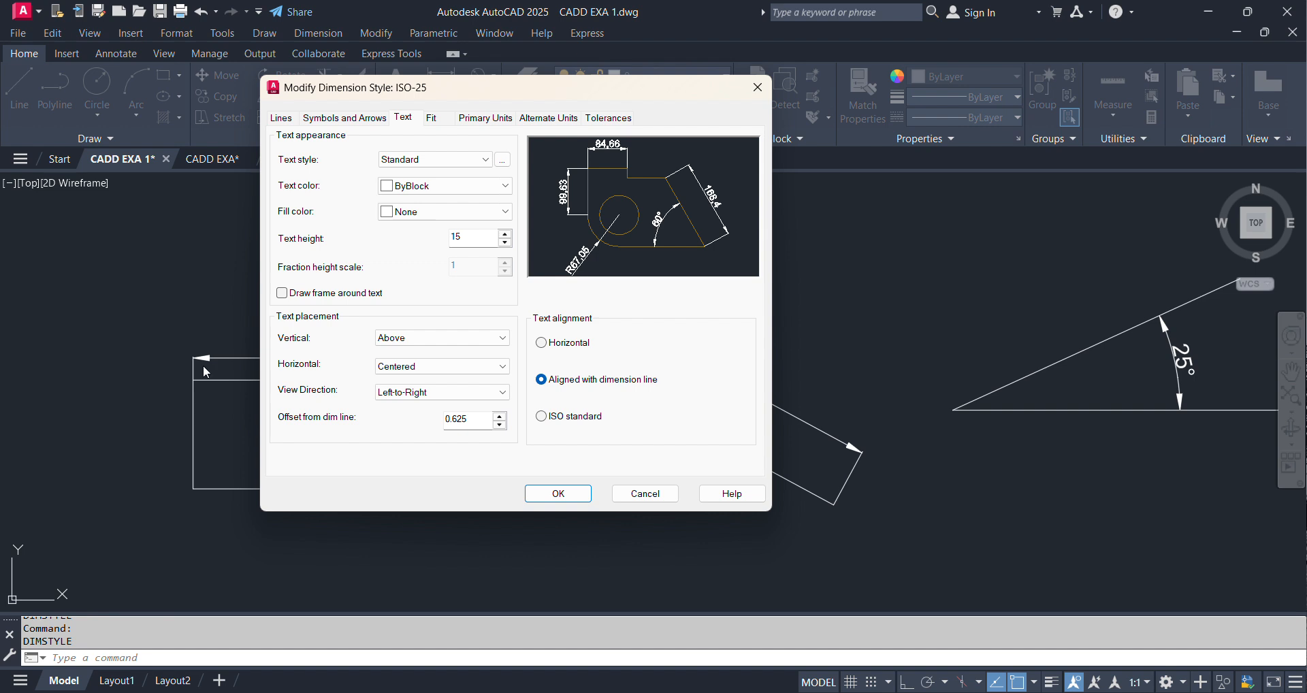
{"action": "left_click", "coordinate": [356, 118]}
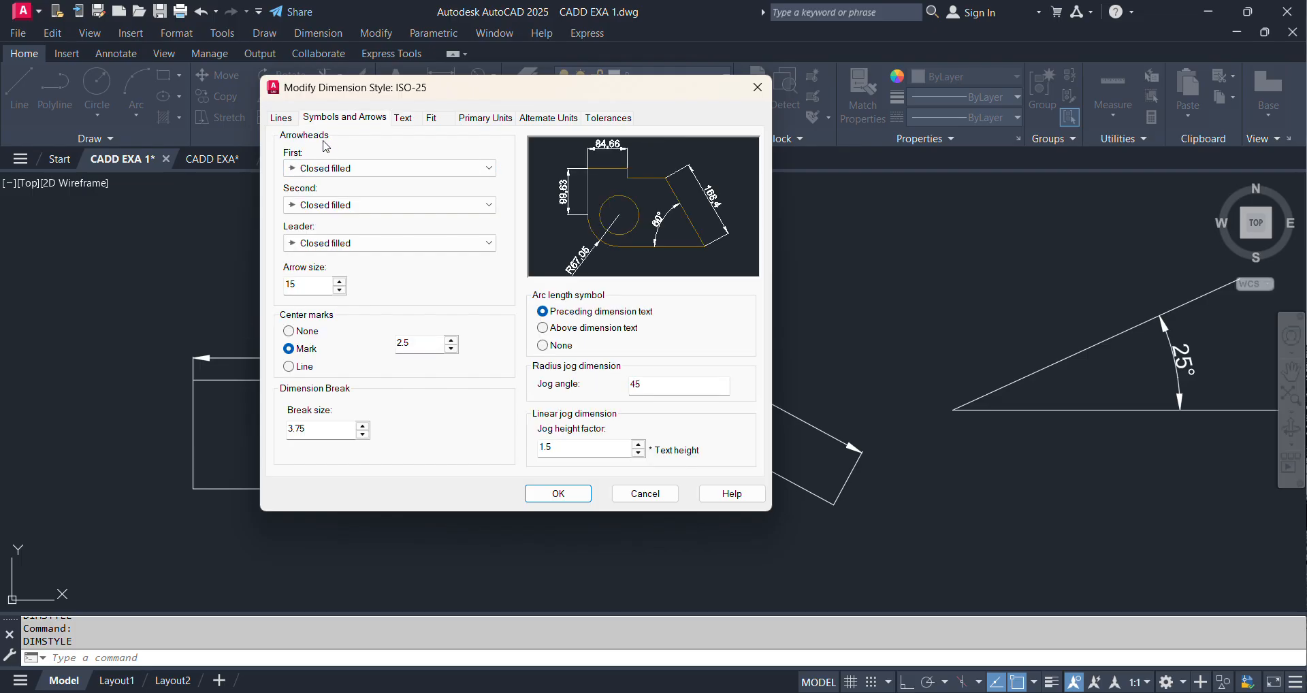
{"action": "left_click", "coordinate": [320, 169]}
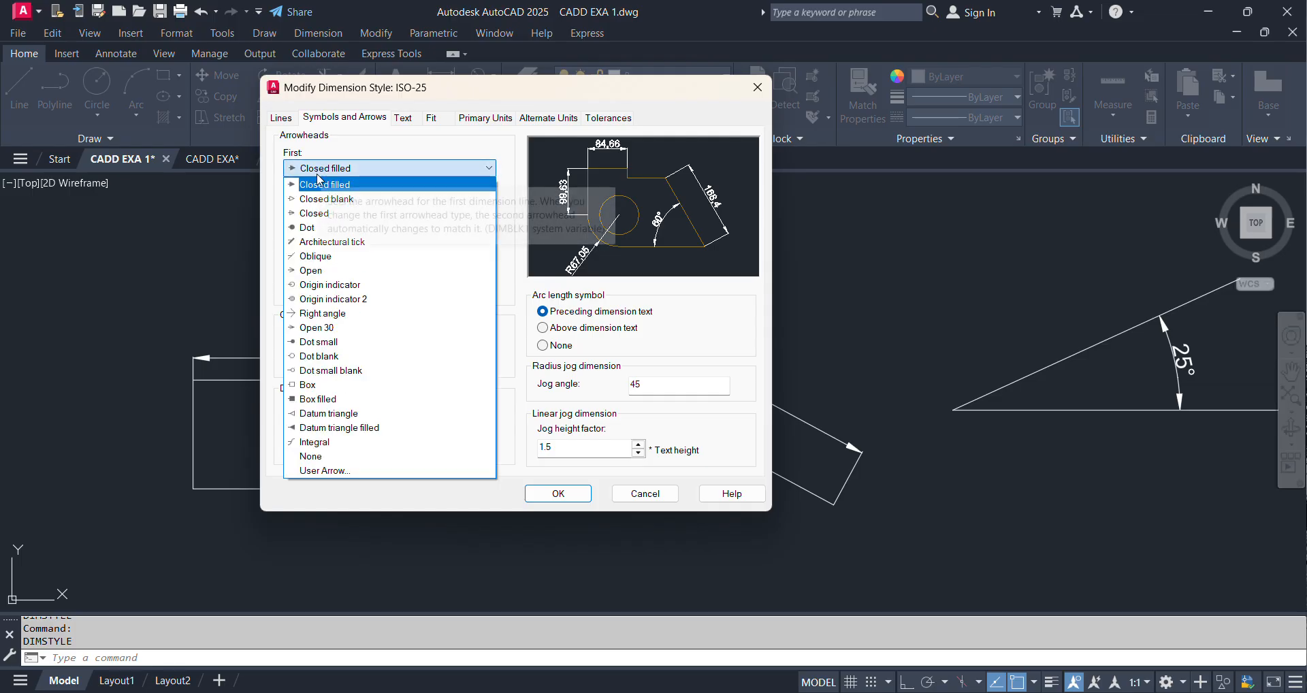
{"action": "left_click", "coordinate": [326, 242]}
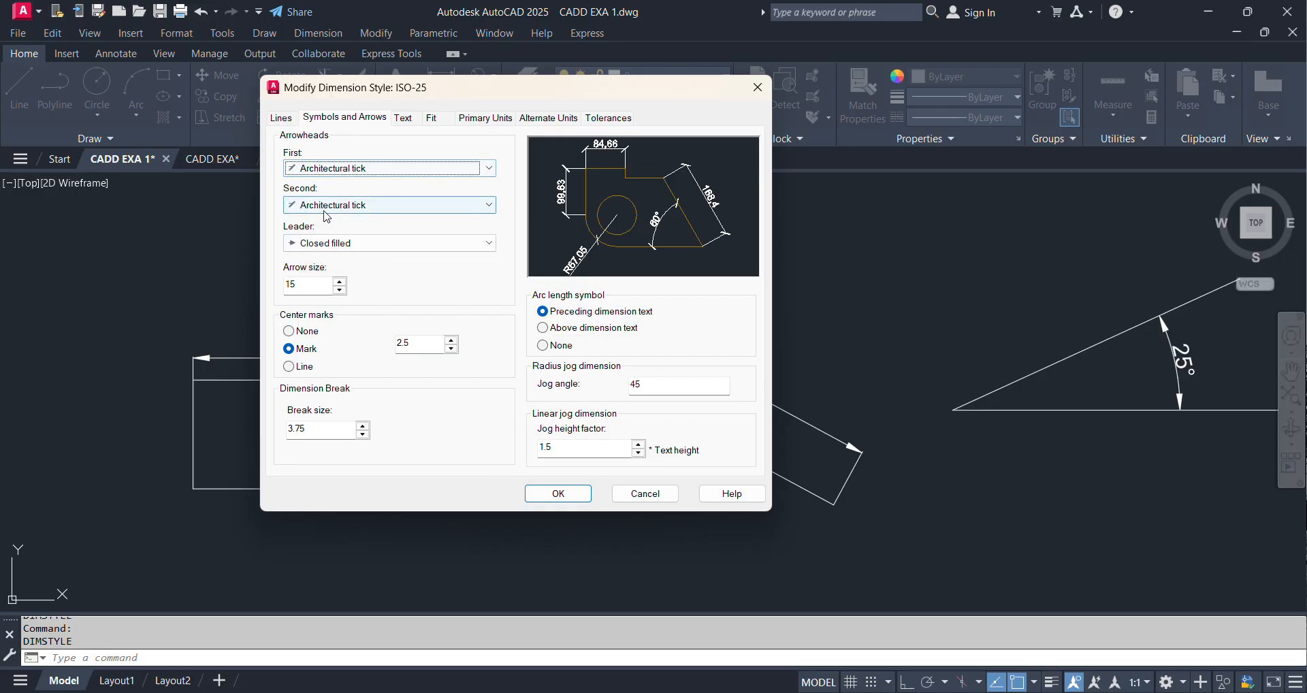
Apply the ISO-25 arrowhead changes, close the Dimension Style Manager and check the ticks on the rectangle's dimensions
{"action": "left_click", "coordinate": [555, 495]}
{"action": "left_click", "coordinate": [623, 385]}
{"action": "scroll", "coordinate": [303, 347], "scroll_direction": "up", "scroll_amount": 2}
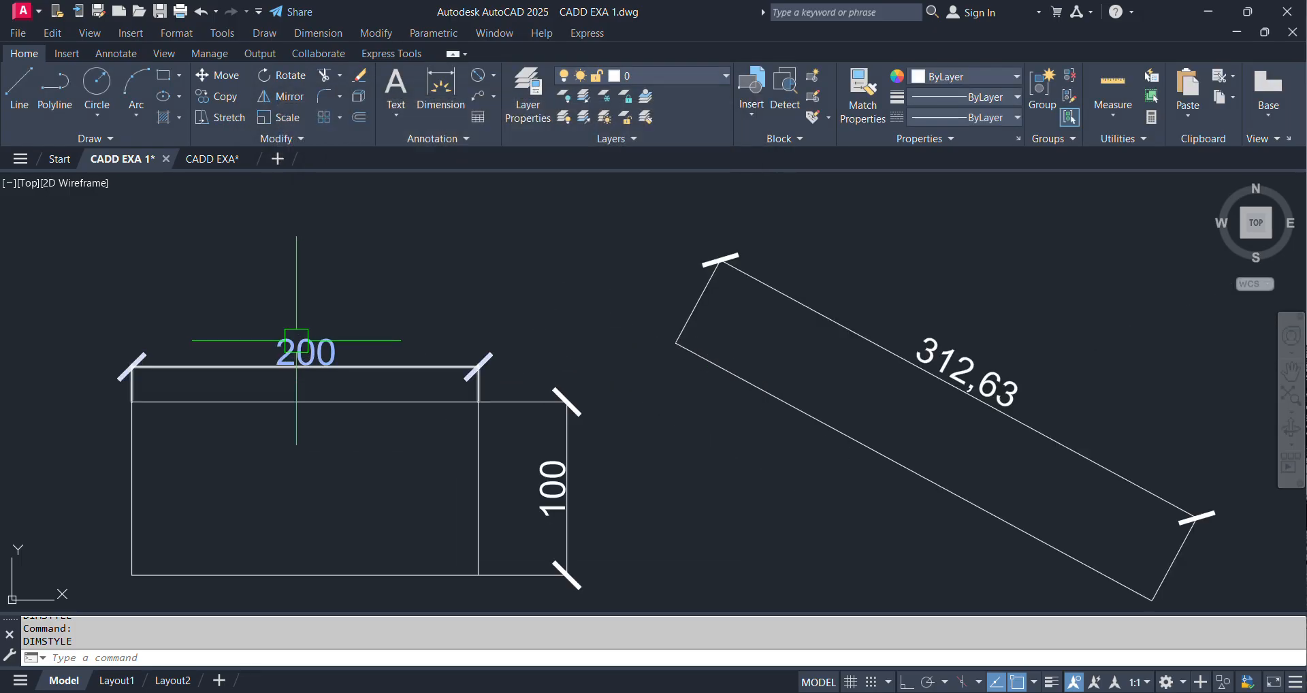
{"action": "scroll", "coordinate": [459, 265], "scroll_direction": "down", "scroll_amount": 3}
{"action": "scroll", "coordinate": [515, 230], "scroll_direction": "up", "scroll_amount": 1}
Review the ISO-25 style's arrowhead and symbol settings and inspect the ticks on the rectangle and slanted-line dimensions
{"action": "key", "text": "Return"}
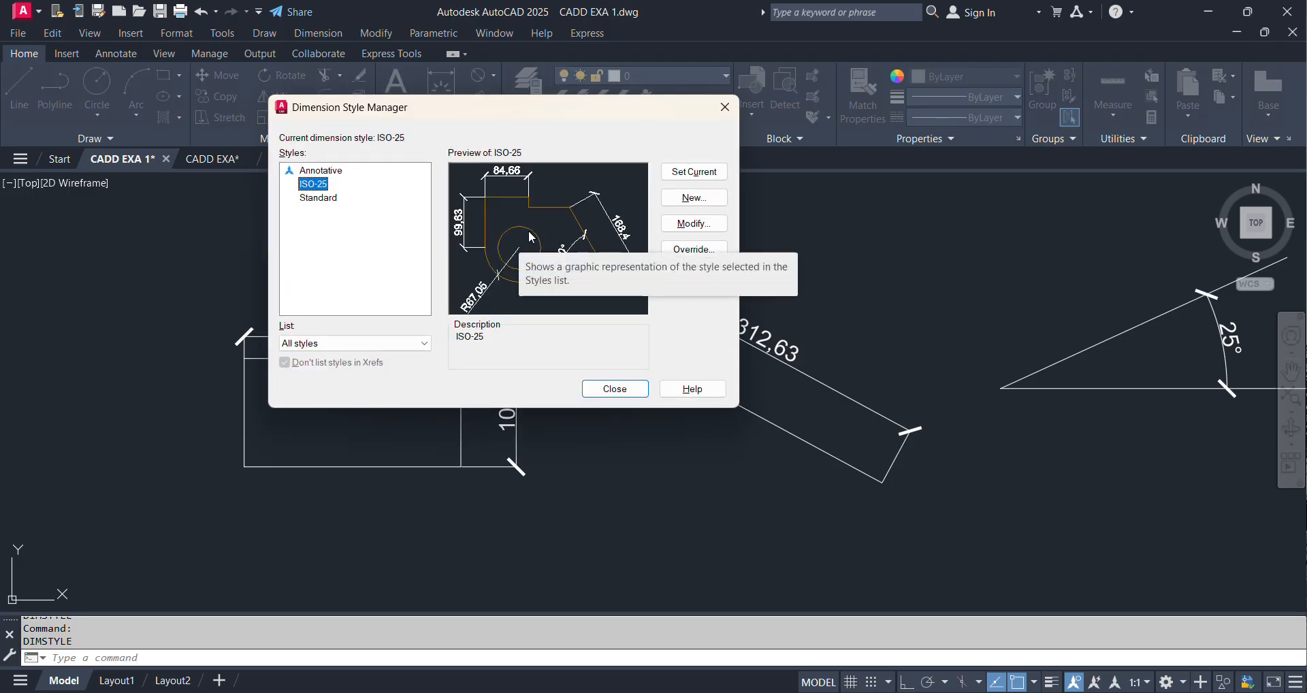
{"action": "left_click", "coordinate": [693, 224]}
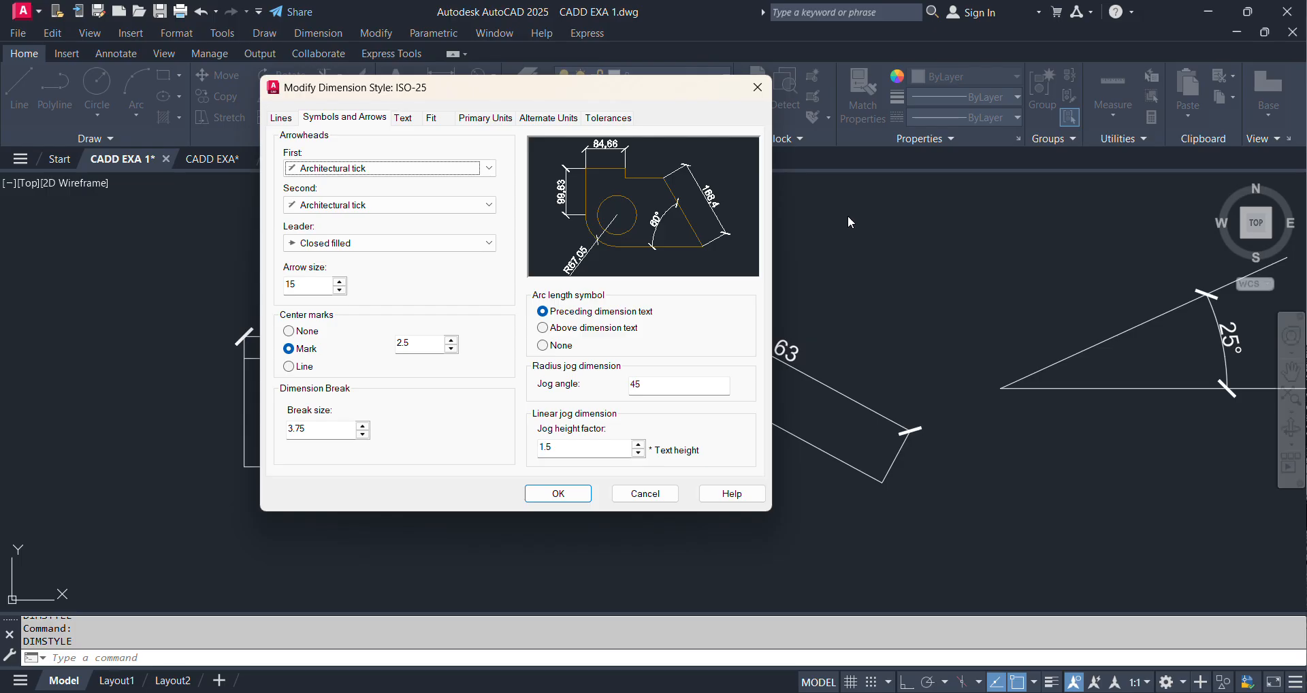
{"action": "left_click_drag", "start_coordinate": [567, 98], "coordinate": [568, 131]}
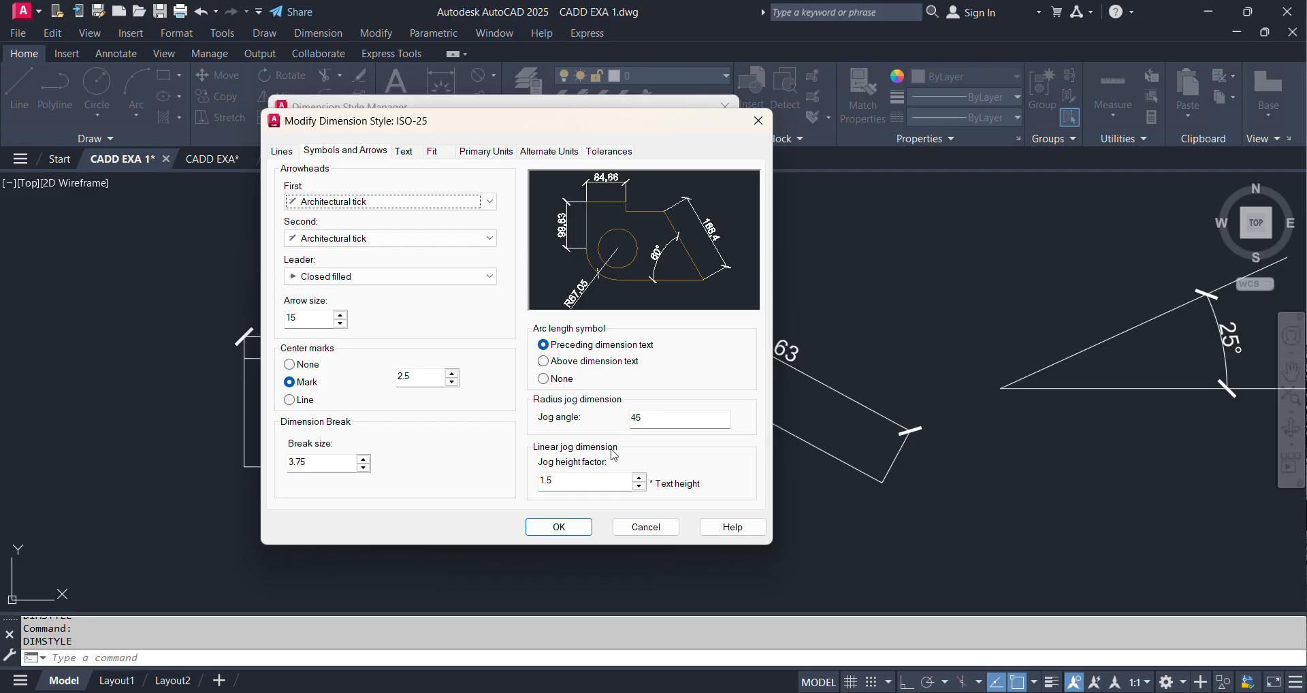
{"action": "left_click", "coordinate": [572, 526]}
{"action": "left_click", "coordinate": [615, 384]}
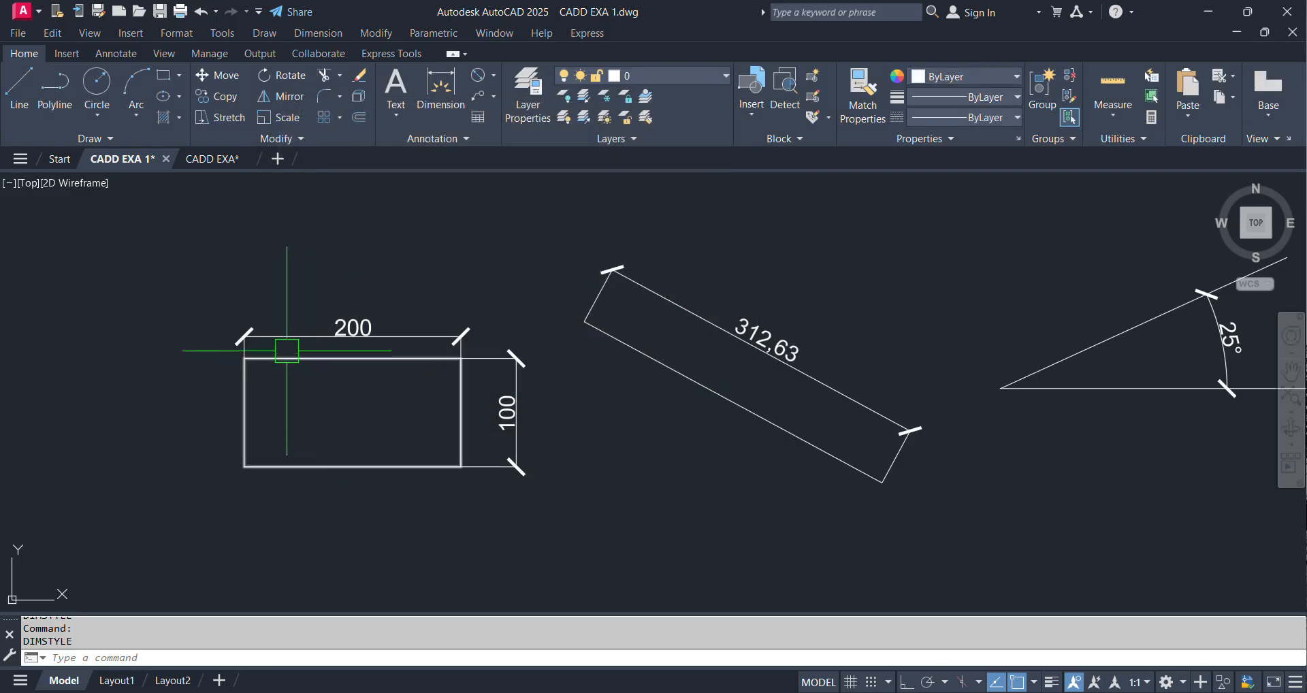
{"action": "scroll", "coordinate": [254, 340], "scroll_direction": "up", "scroll_amount": 2}
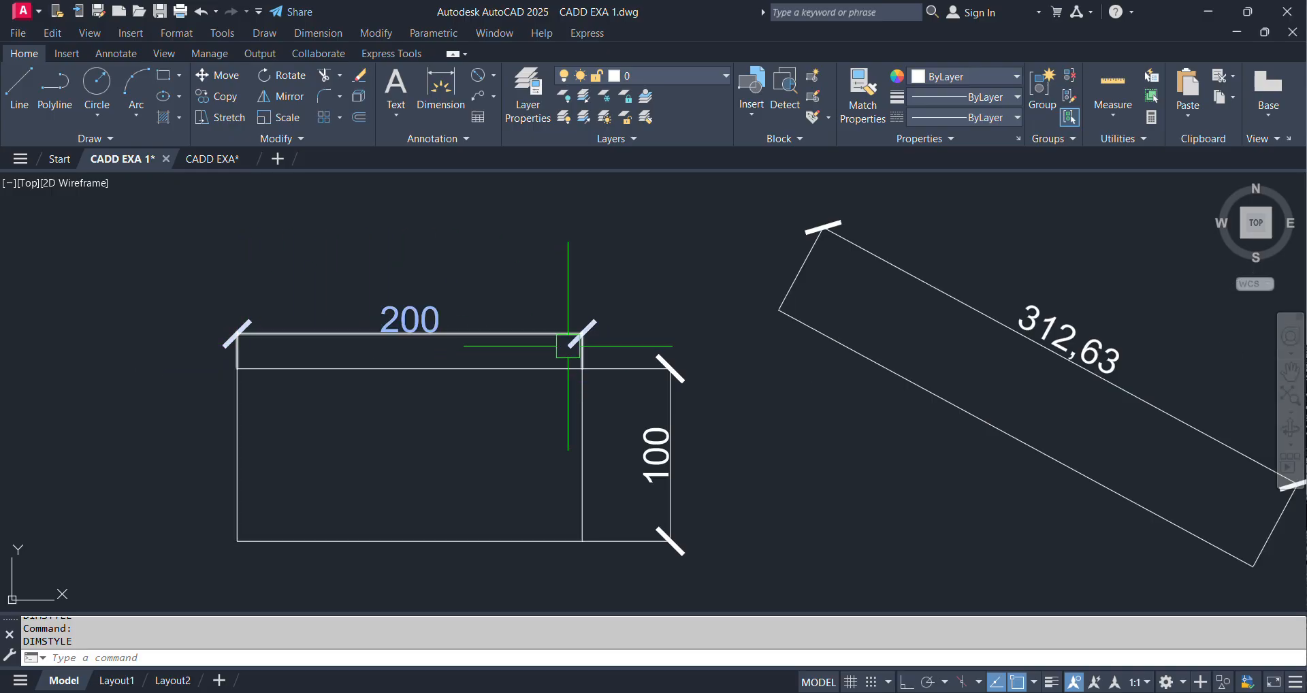
{"action": "middle_click_drag", "start_coordinate": [735, 358], "coordinate": [597, 374]}
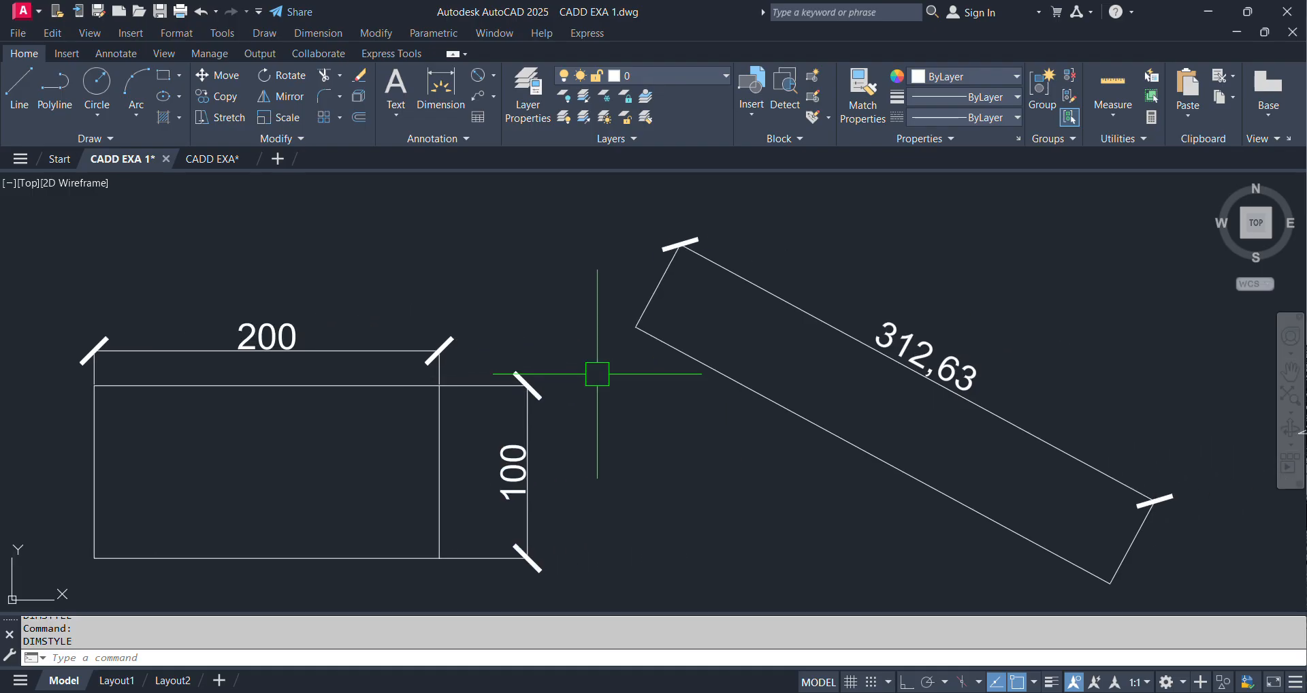
Set the ISO-25 style's dimension line color to Green and extension line color to Red, and apply the changes to the drawing
{"action": "left_click", "coordinate": [688, 224]}
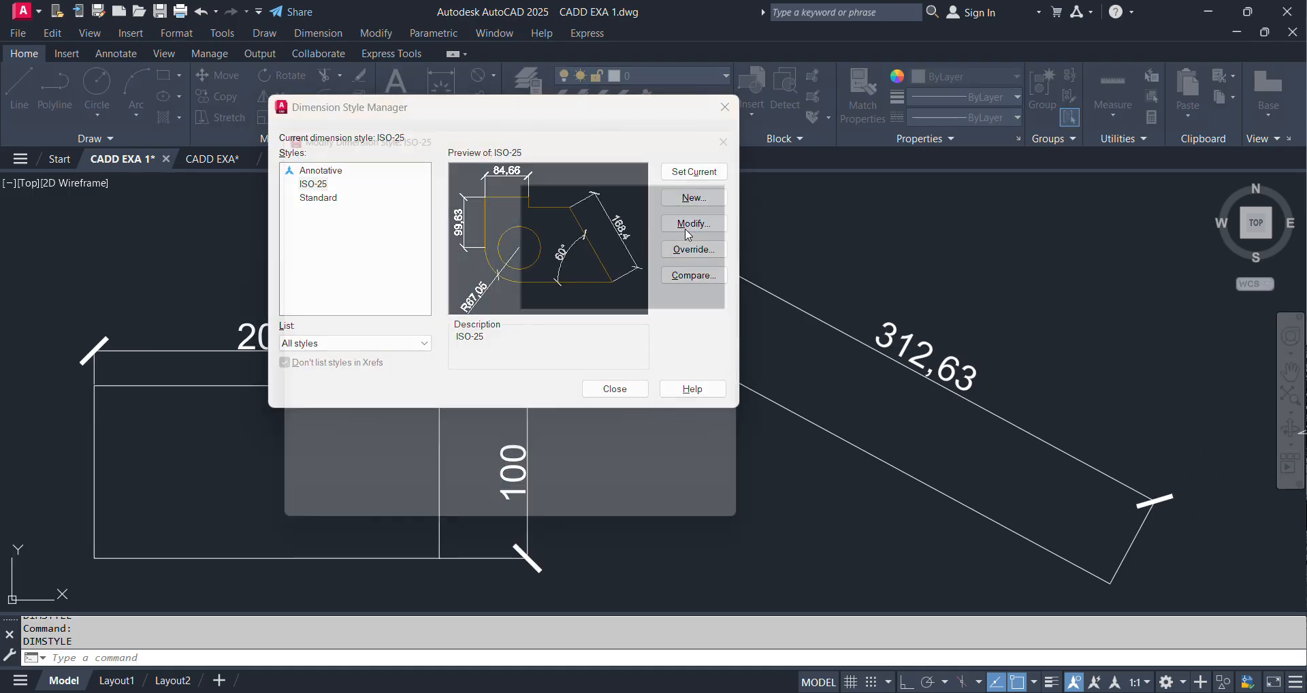
{"action": "left_click", "coordinate": [282, 152]}
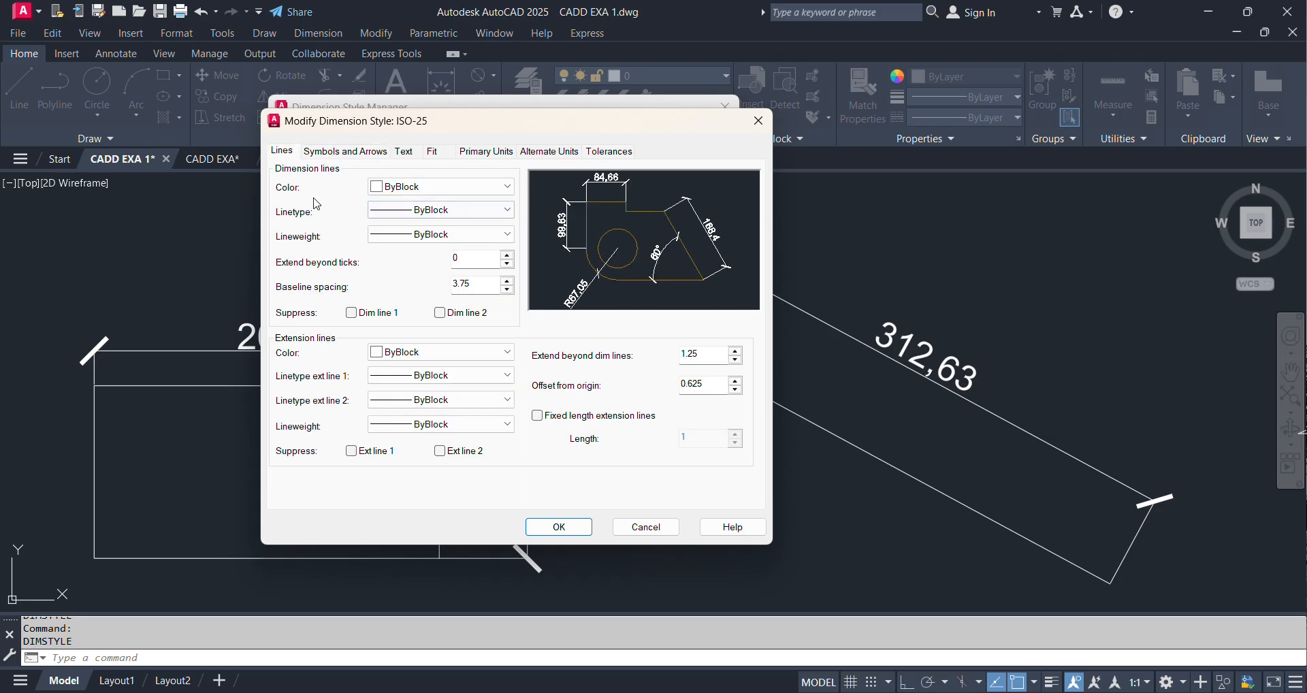
{"action": "left_click", "coordinate": [476, 187]}
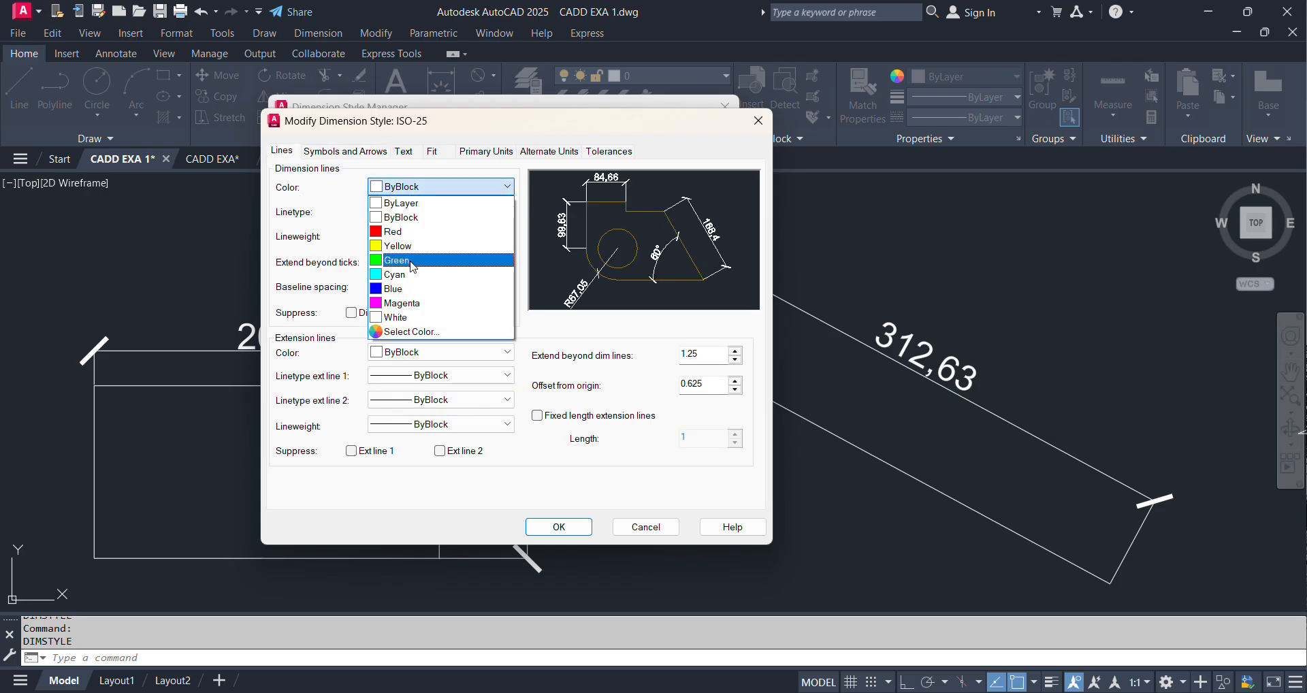
{"action": "left_click", "coordinate": [475, 259]}
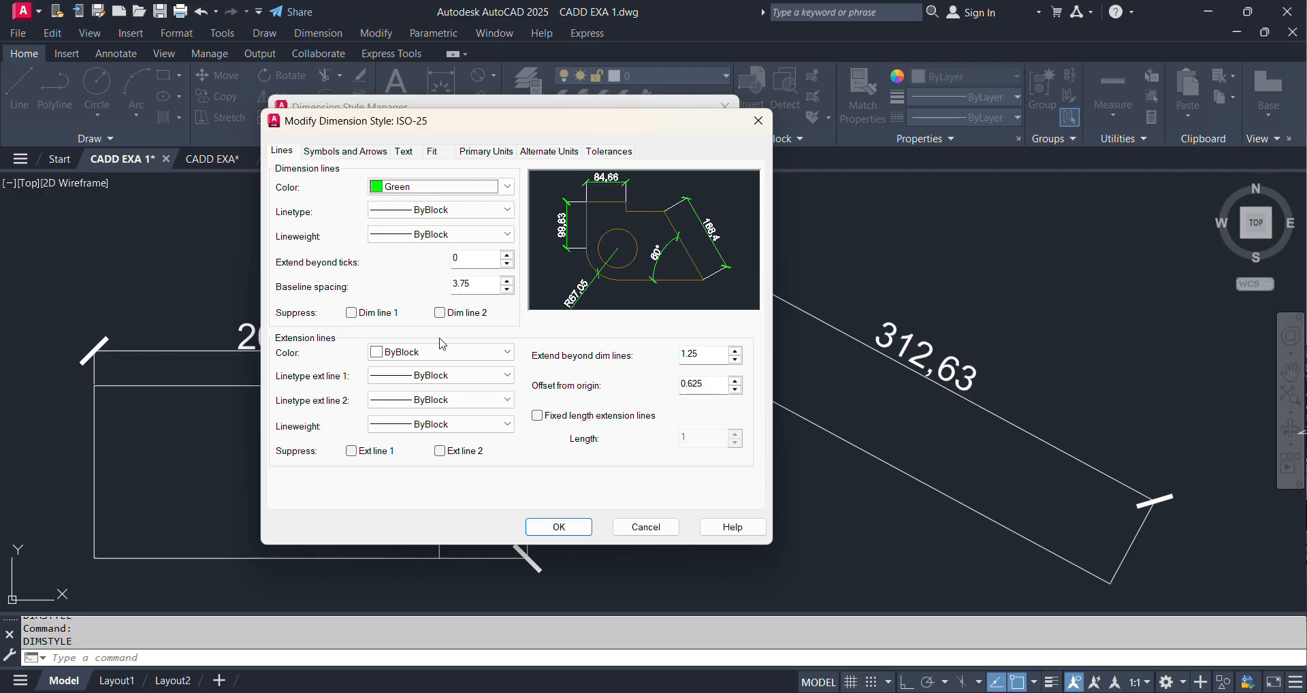
{"action": "left_click", "coordinate": [418, 353]}
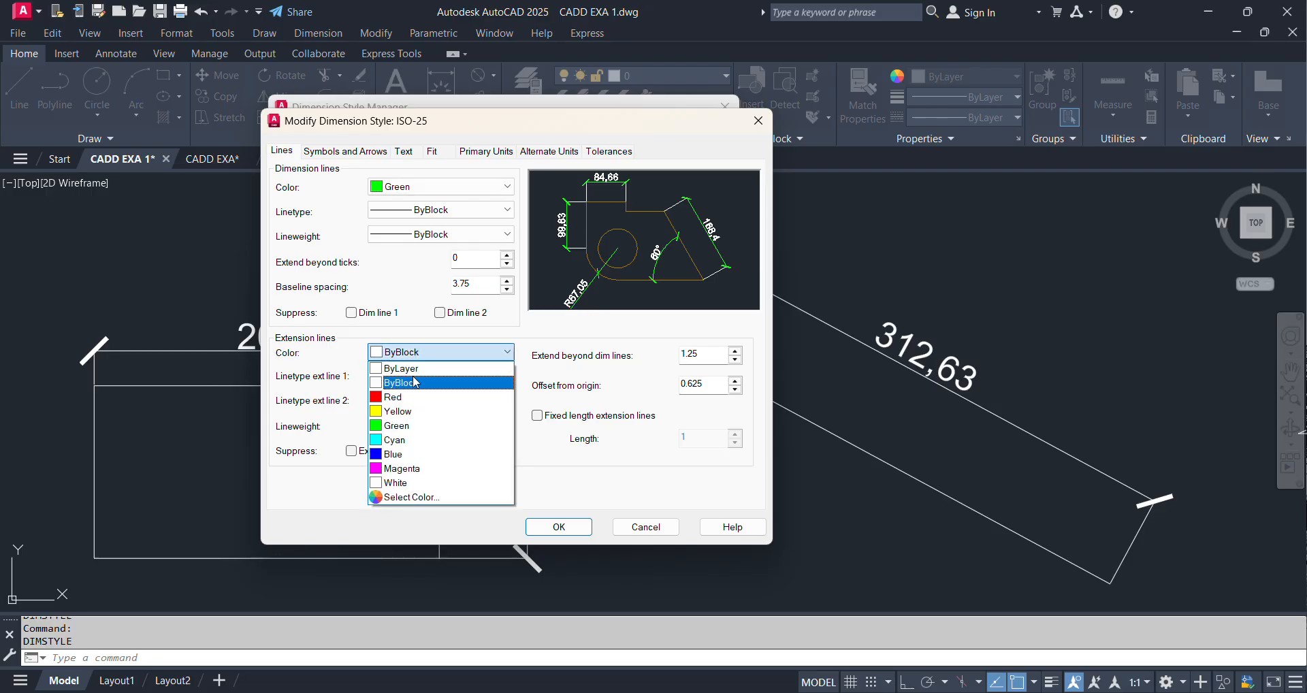
{"action": "left_click", "coordinate": [407, 395]}
{"action": "left_click", "coordinate": [559, 527]}
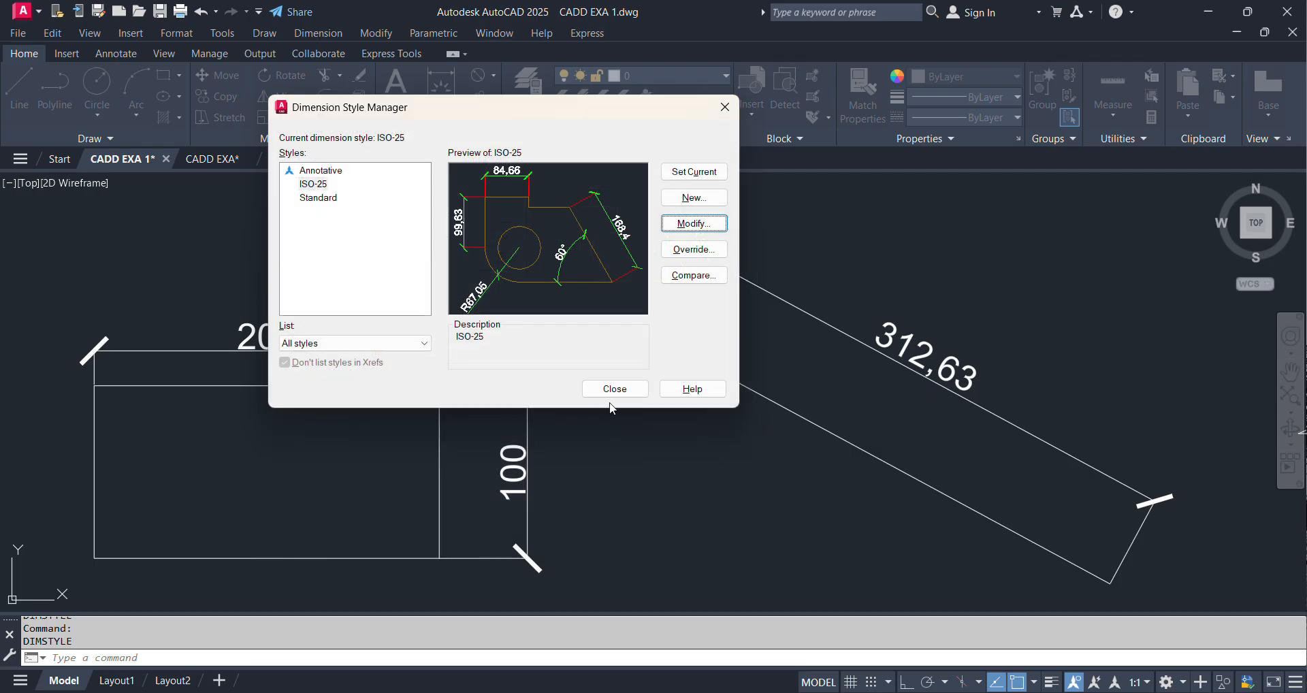
{"action": "left_click", "coordinate": [612, 388]}
{"action": "mouse_move", "coordinate": [591, 436]}
{"action": "middle_mouse_down"}
{"action": "mouse_move", "coordinate": [604, 408]}
{"action": "mouse_move", "coordinate": [650, 387]}
{"action": "middle_mouse_up"}
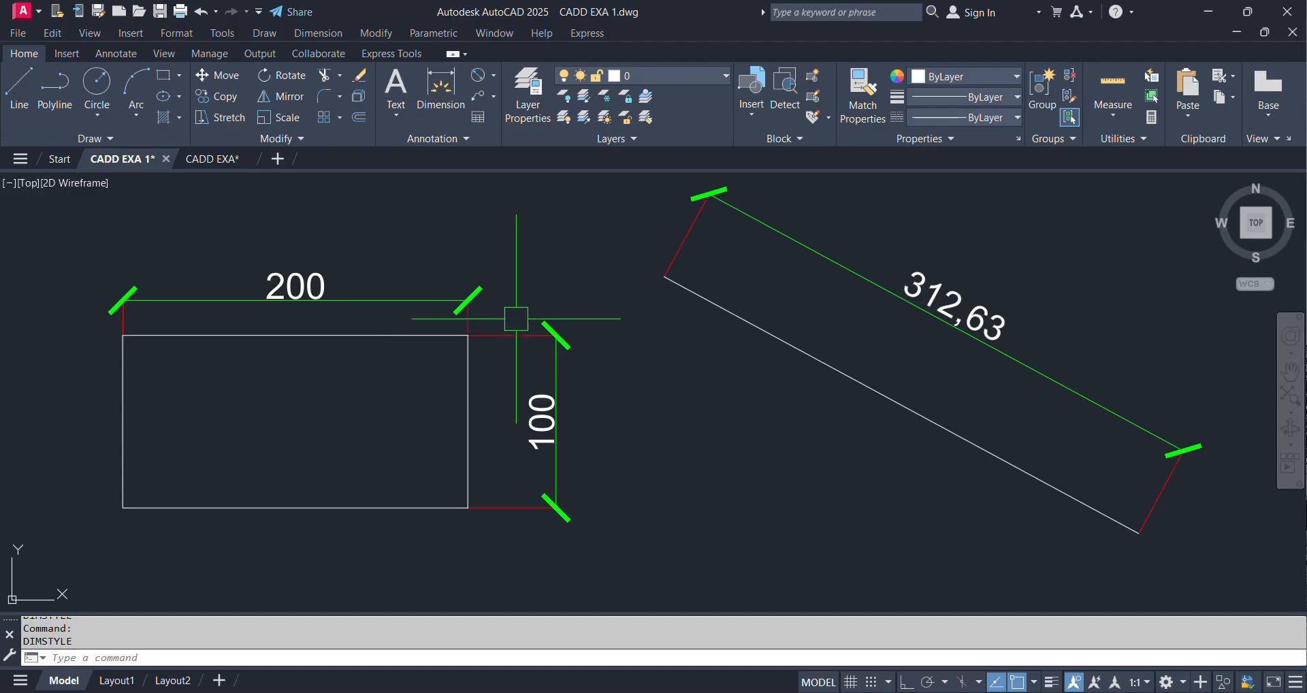
{"action": "scroll", "coordinate": [293, 272], "scroll_direction": "up", "scroll_amount": 2}
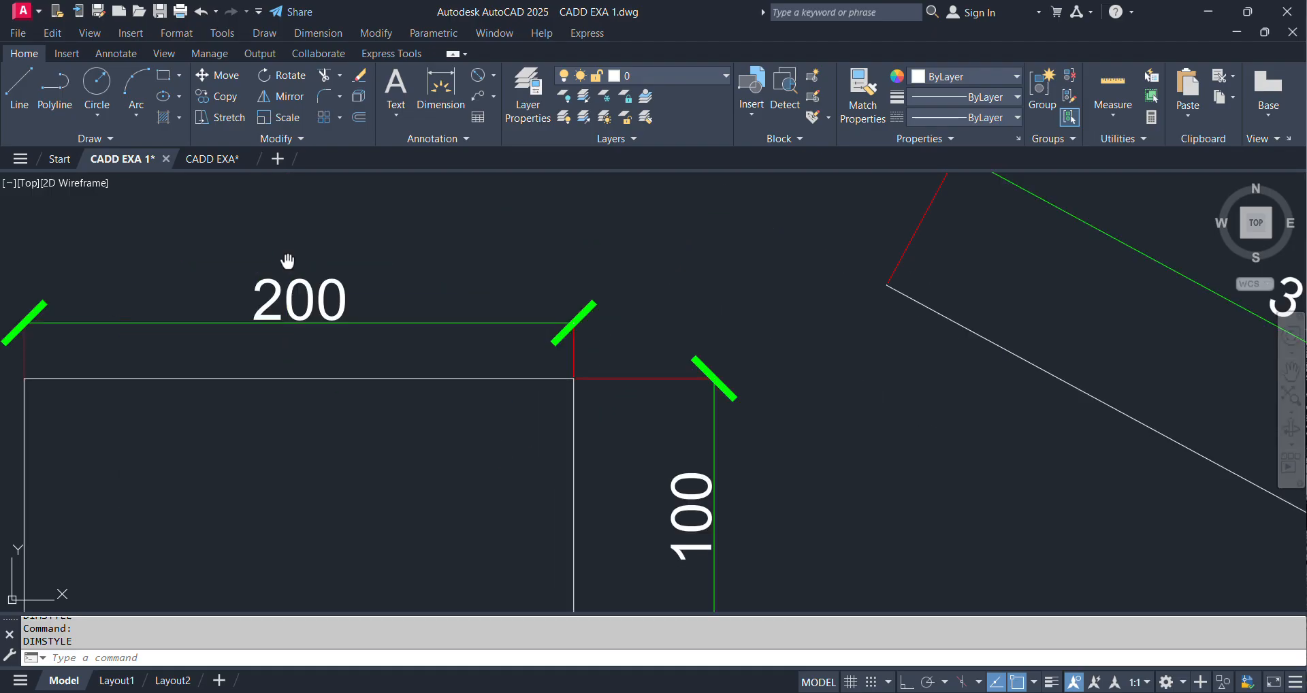
{"action": "middle_click_drag", "start_coordinate": [286, 259], "coordinate": [408, 280]}
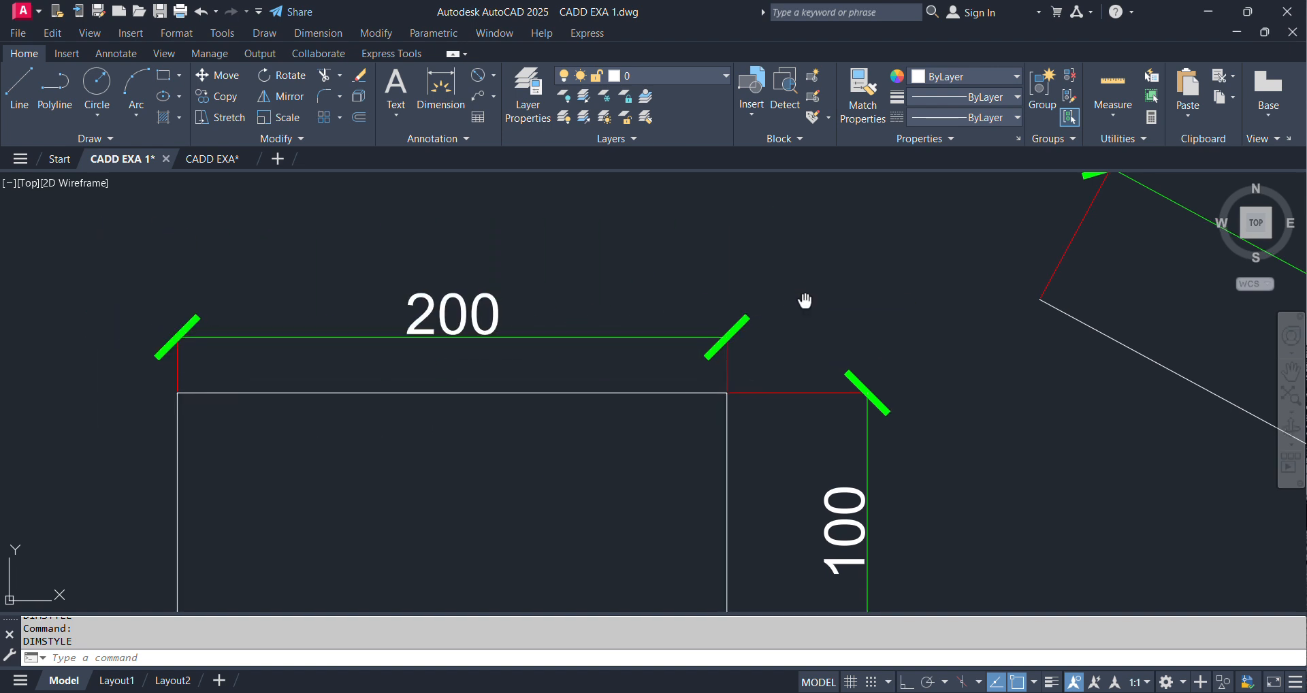
Suppress both extension lines, Ext line 1 and Ext line 2, in the ISO-25 style and apply the change
{"action": "middle_click_drag", "start_coordinate": [805, 300], "coordinate": [779, 295]}
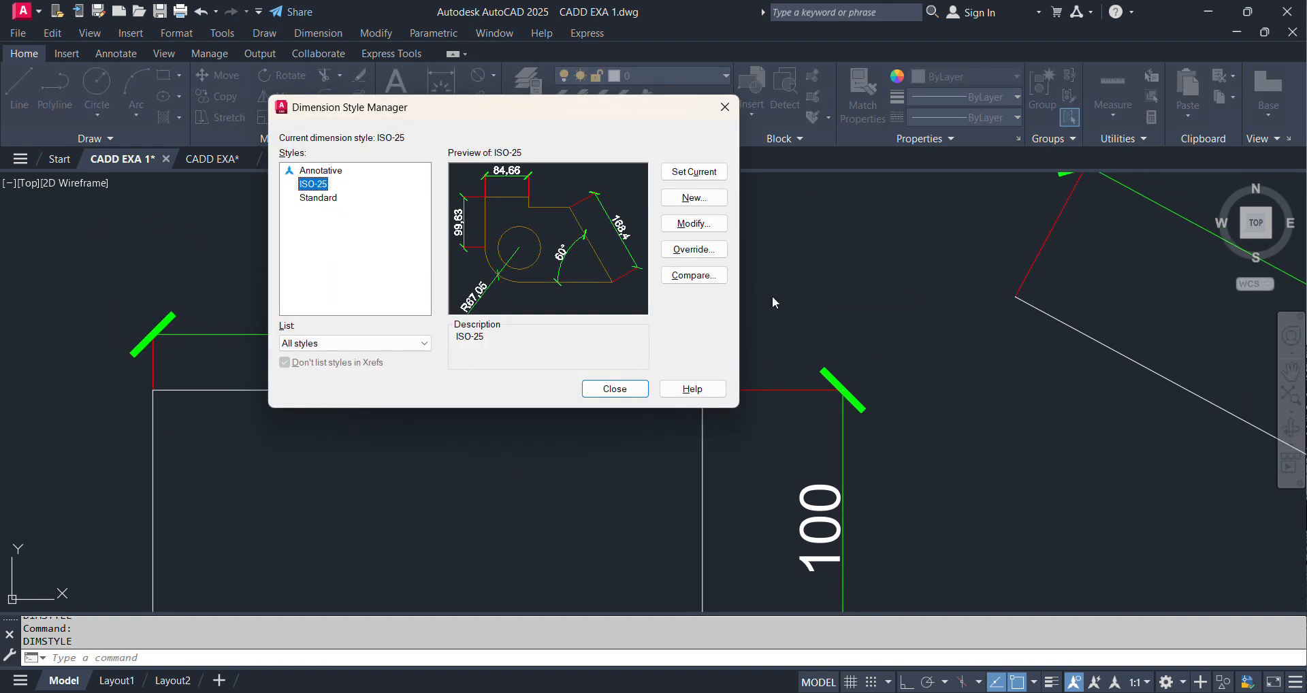
{"action": "left_click", "coordinate": [682, 229]}
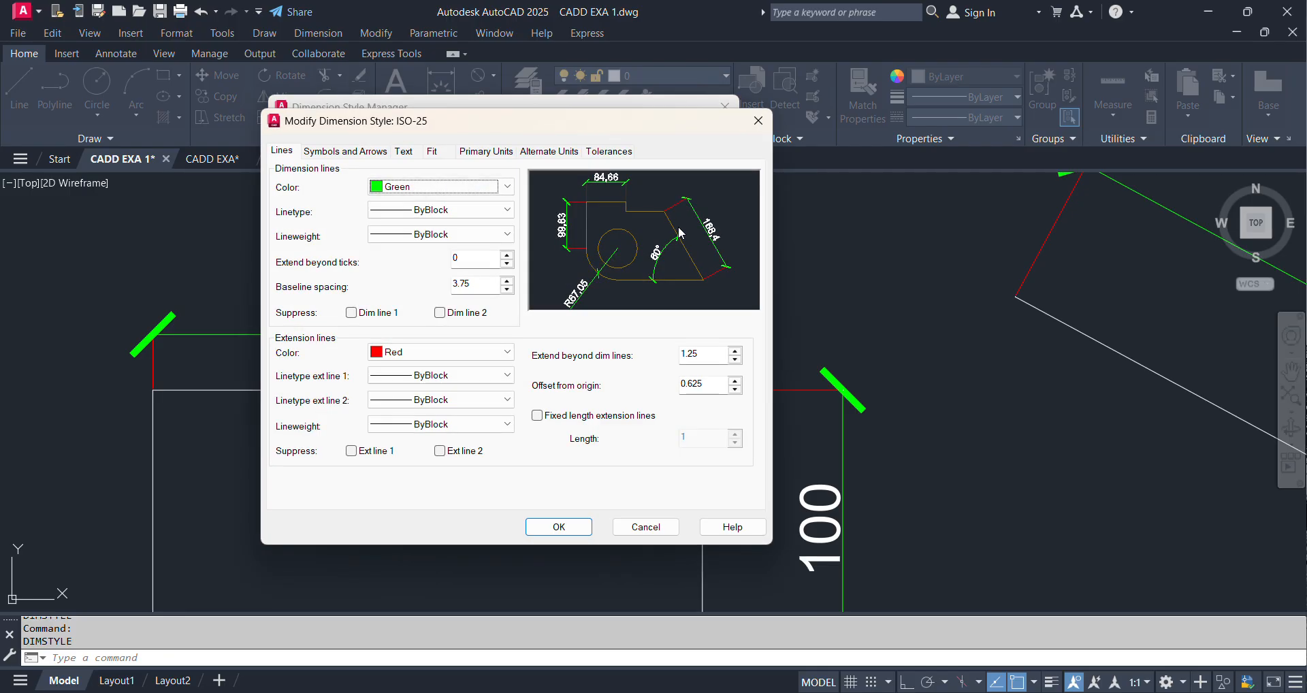
{"action": "left_click", "coordinate": [292, 155]}
{"action": "left_click", "coordinate": [352, 451]}
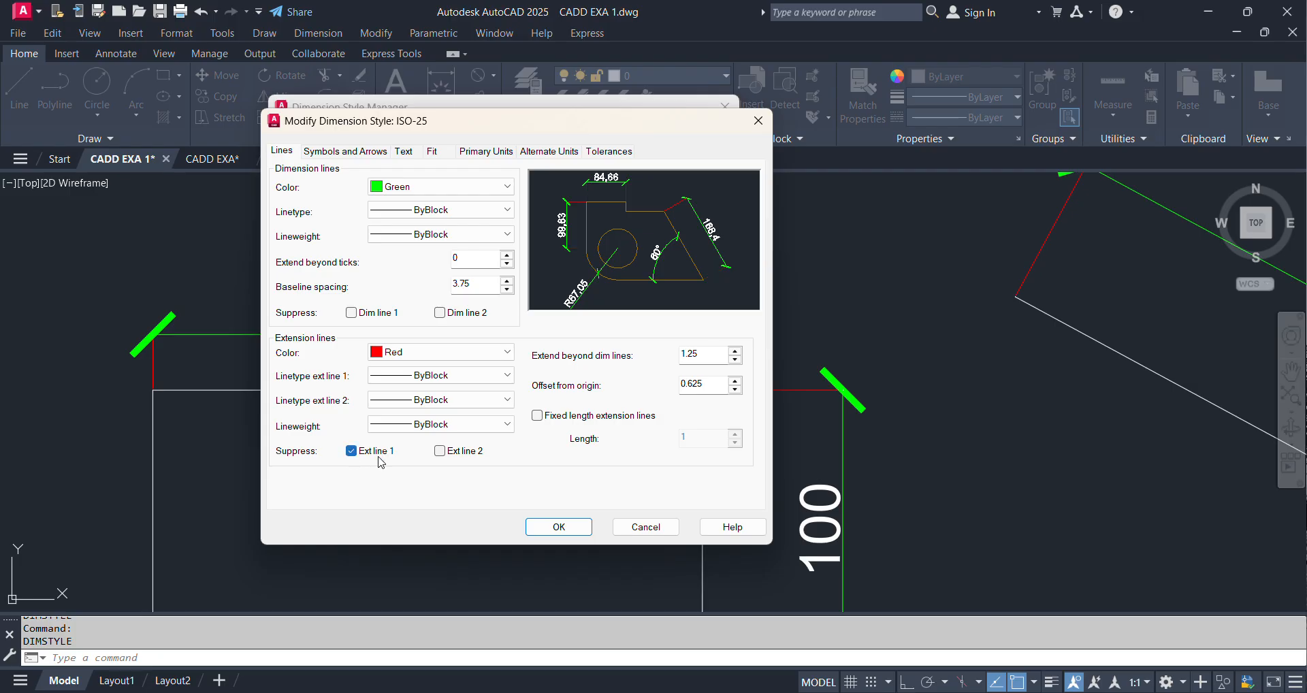
{"action": "left_click", "coordinate": [440, 452]}
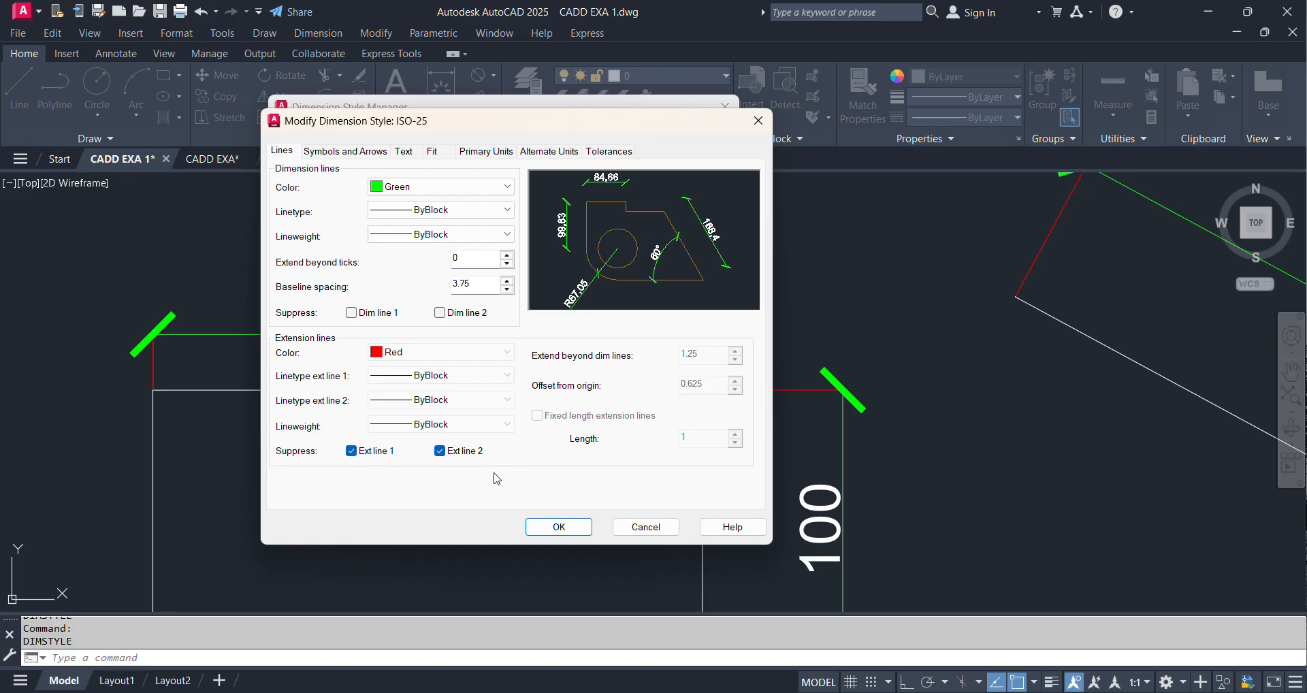
{"action": "left_click", "coordinate": [555, 528]}
{"action": "left_click", "coordinate": [616, 469]}
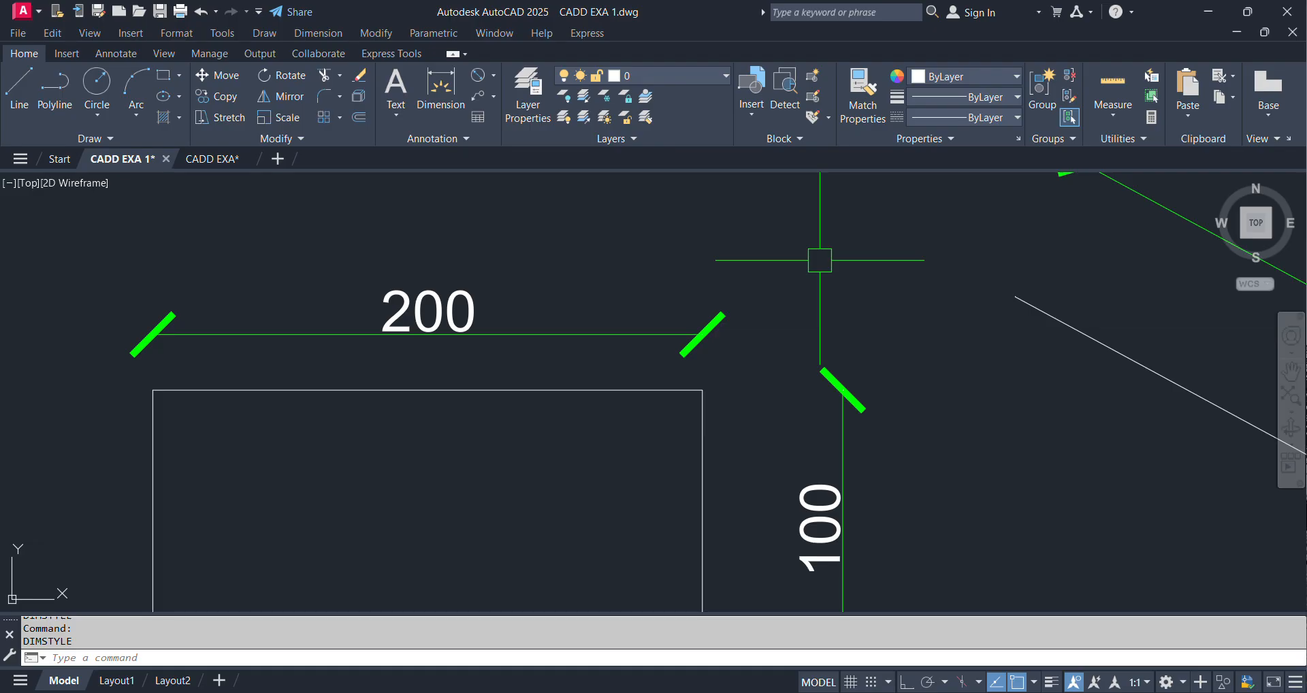
Turn off the suppression of Ext line 1 and Ext line 2 in the ISO-25 style and apply the change
{"action": "key", "text": "Return"}
{"action": "left_click", "coordinate": [720, 224]}
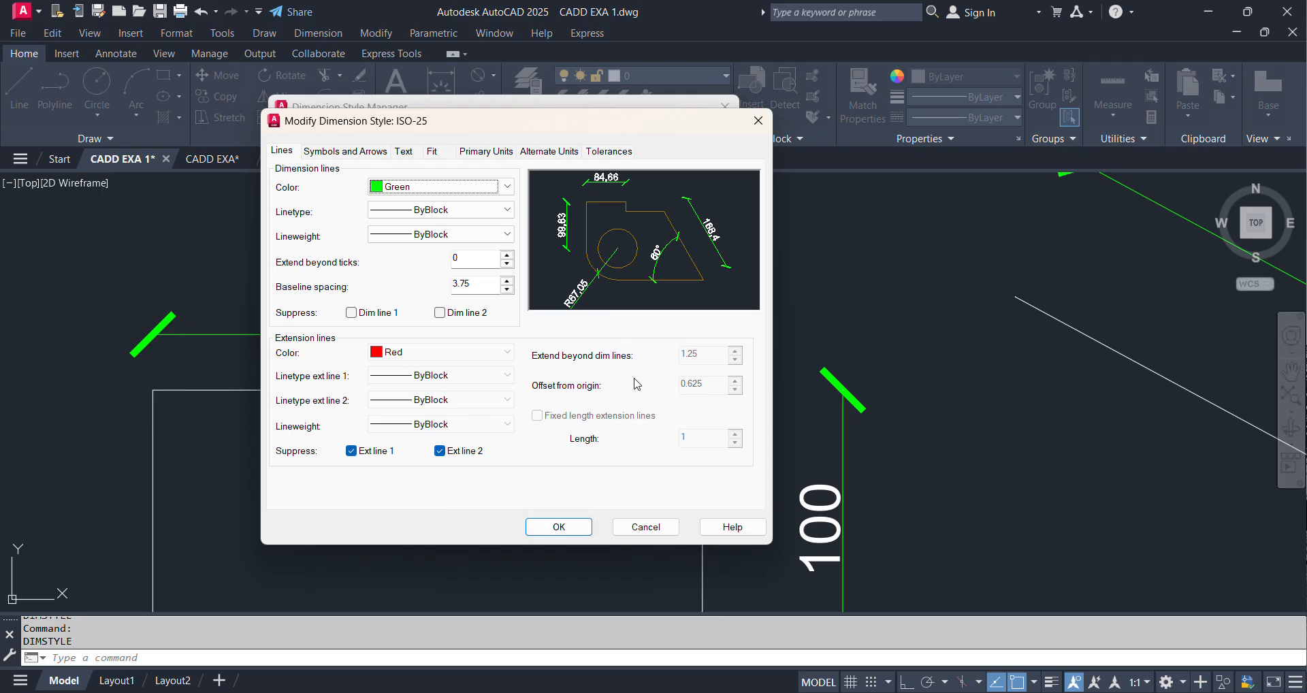
{"action": "left_click", "coordinate": [352, 451]}
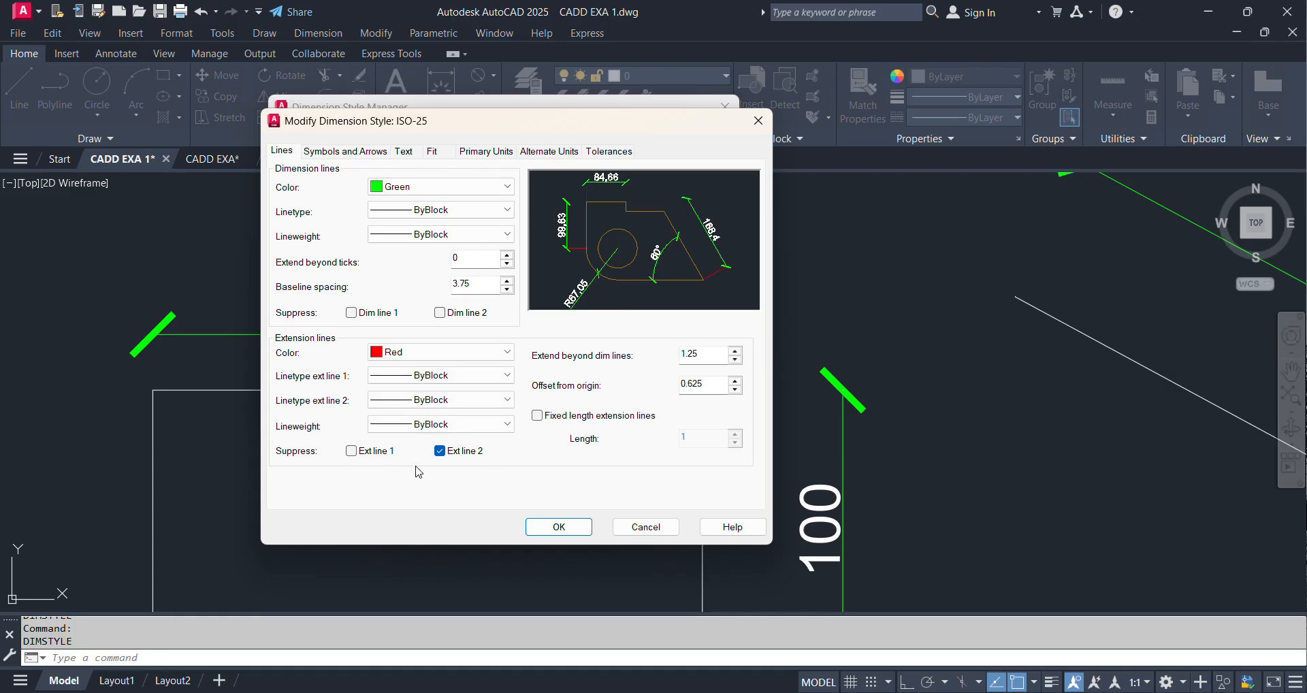
{"action": "left_click", "coordinate": [440, 450]}
{"action": "left_click", "coordinate": [558, 527]}
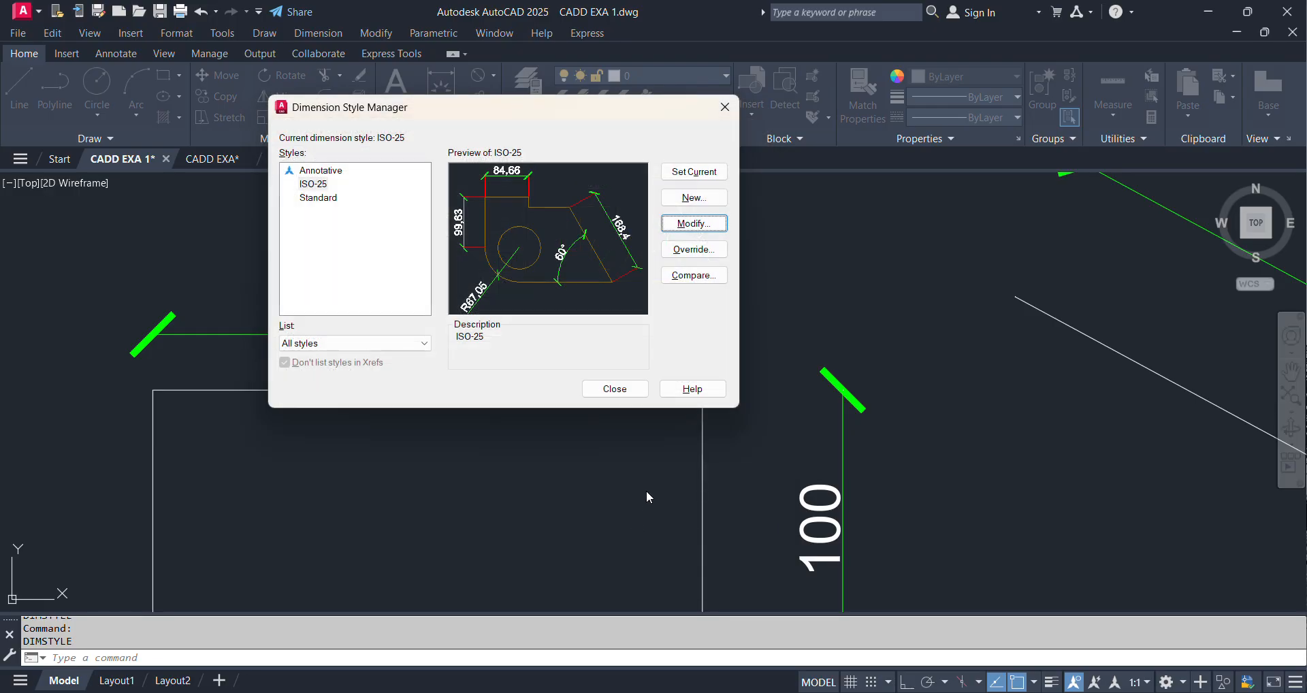
{"action": "left_click", "coordinate": [613, 388]}
{"action": "scroll", "coordinate": [687, 347], "scroll_direction": "up", "scroll_amount": 2}
{"action": "scroll", "coordinate": [572, 365], "scroll_direction": "down", "scroll_amount": 3}
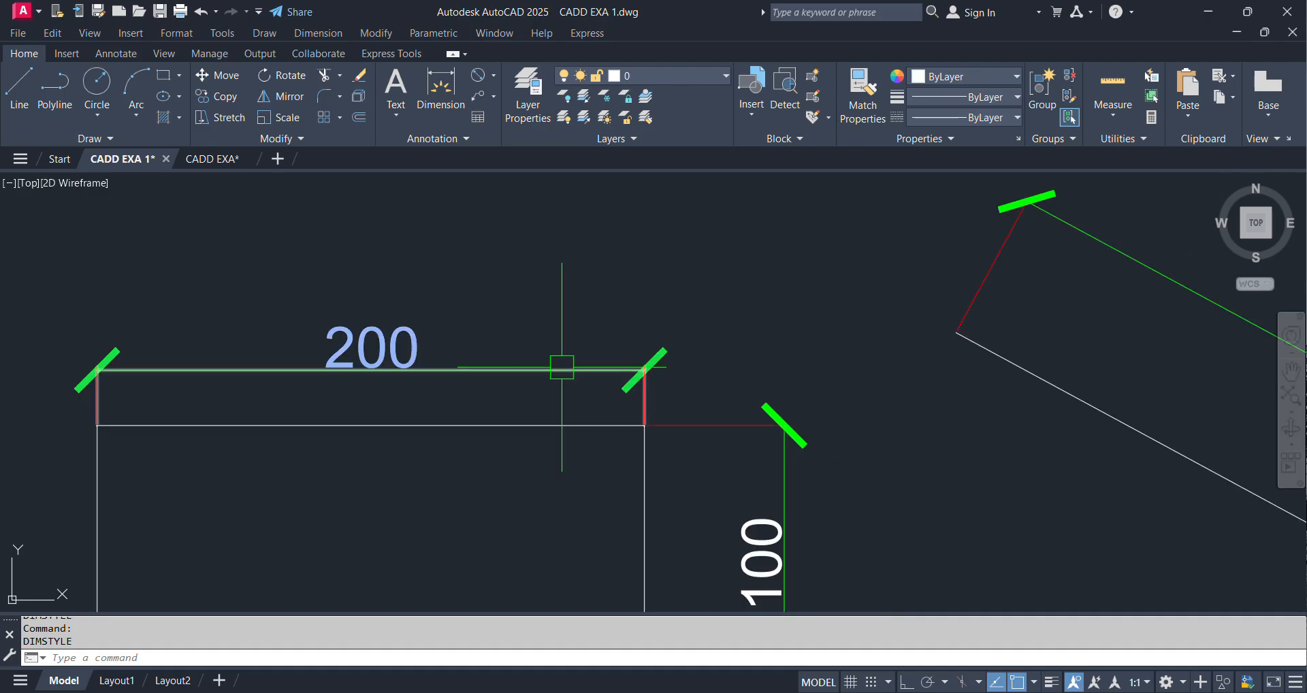
{"action": "scroll", "coordinate": [582, 366], "scroll_direction": "up", "scroll_amount": 3}
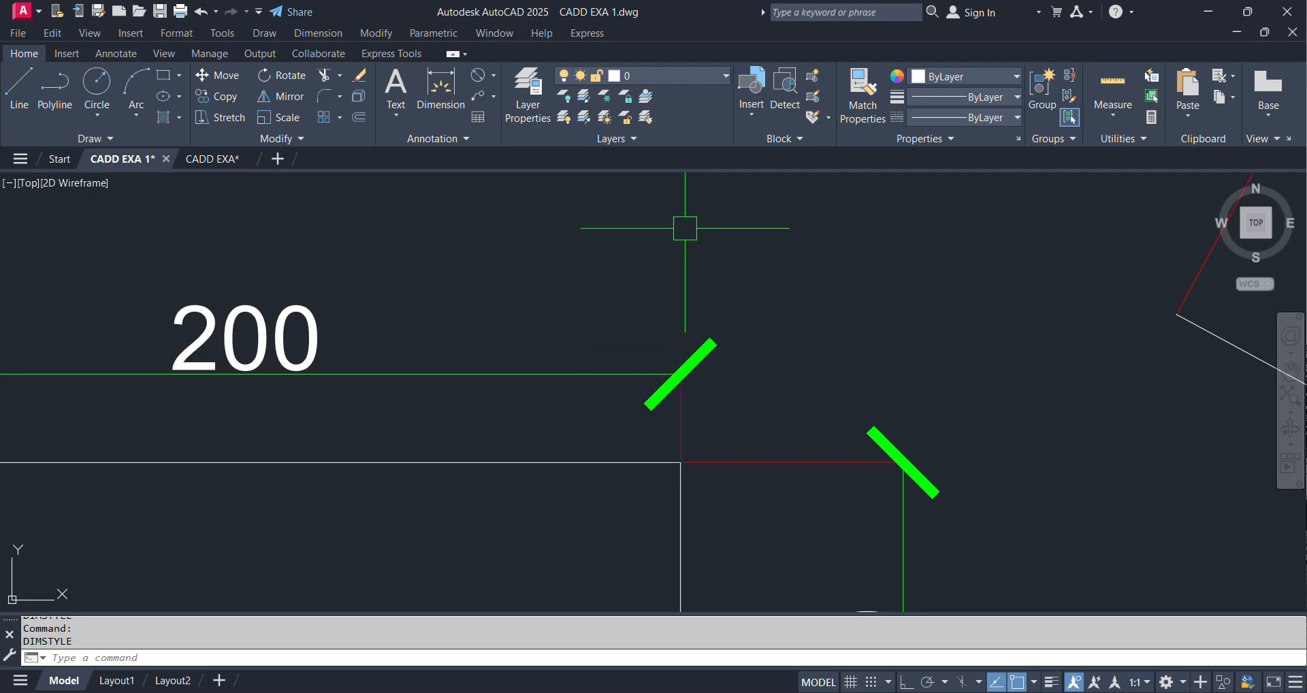
Set the ISO-25 style's extension line distance beyond the dimension lines to 10 and apply it to the drawing
{"action": "key", "text": "Return"}
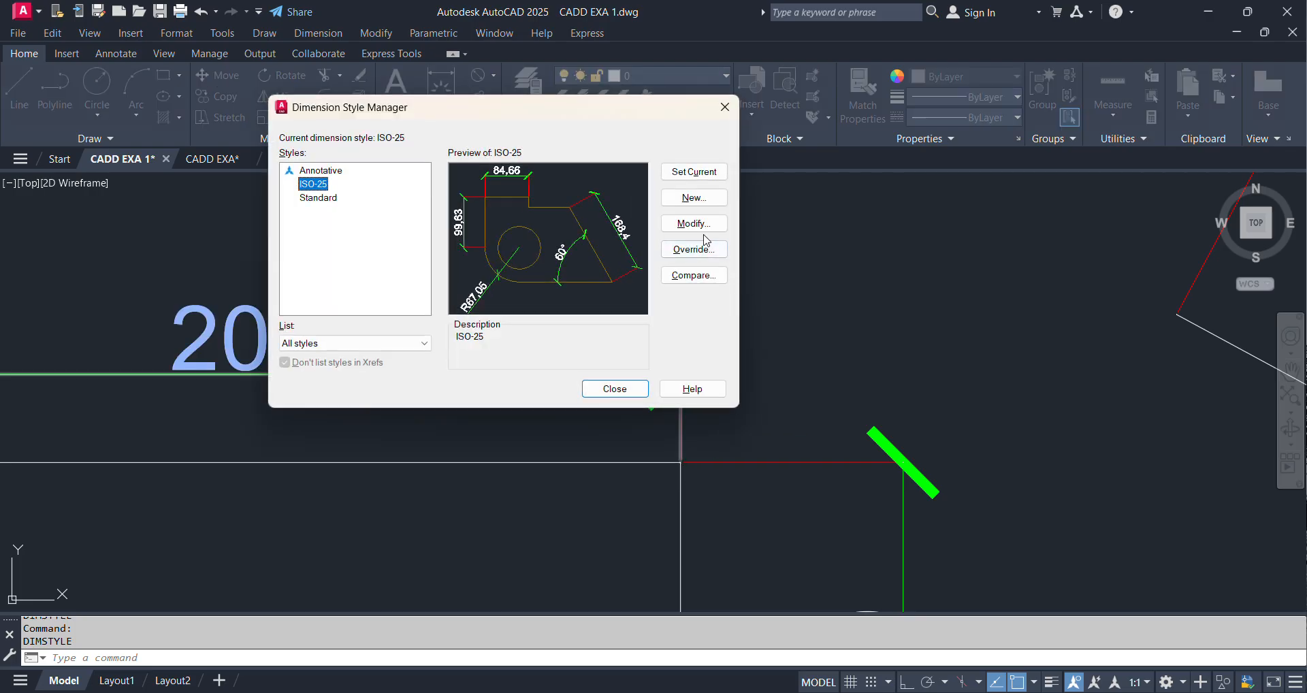
{"action": "left_click", "coordinate": [697, 224]}
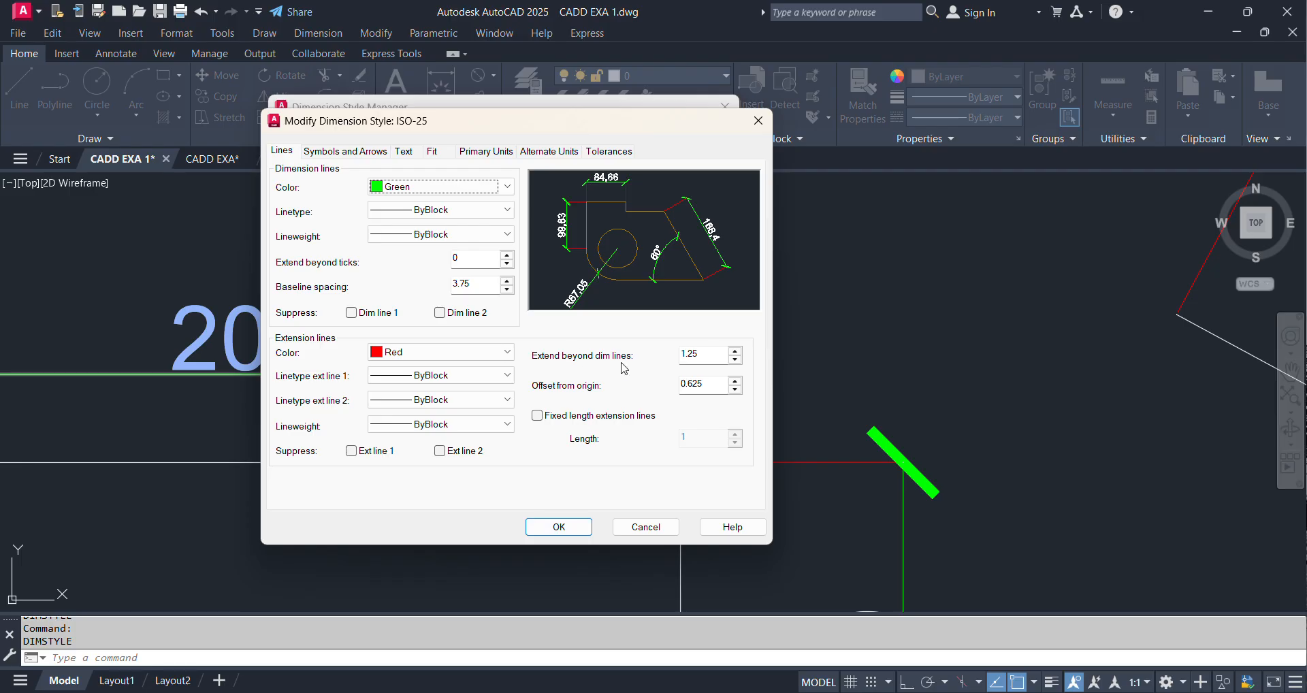
{"action": "double_click", "coordinate": [702, 355]}
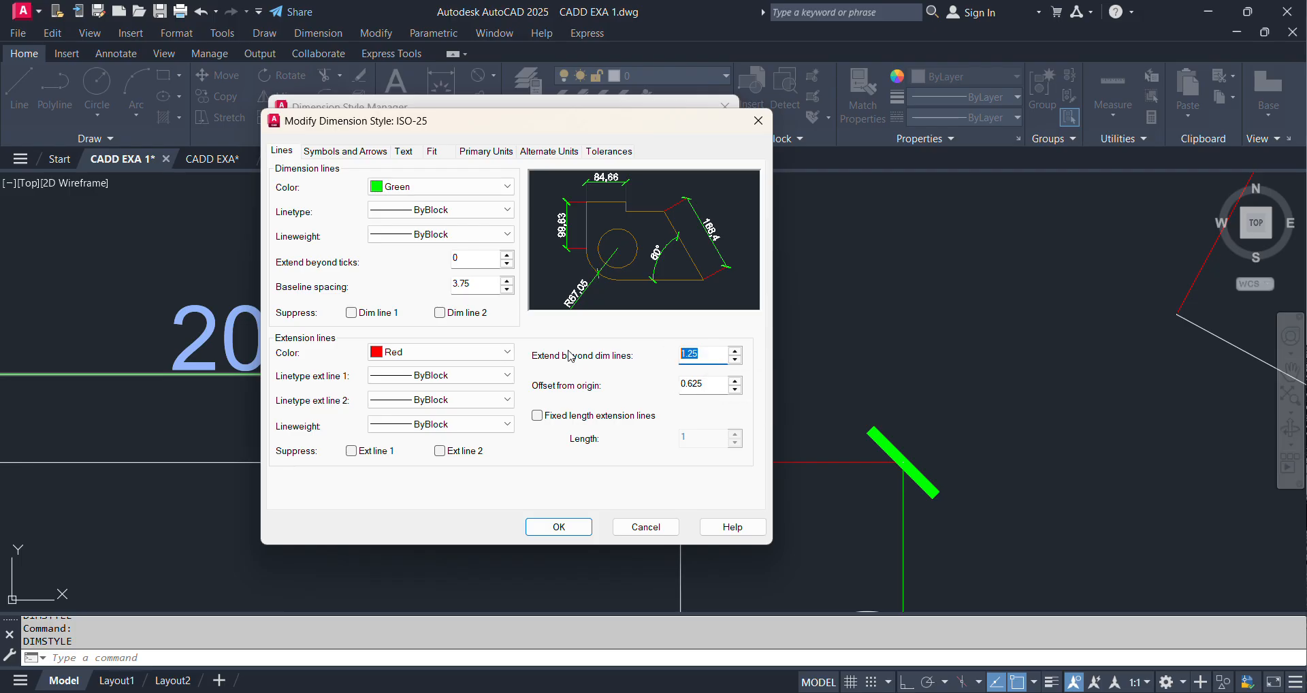
{"action": "type", "text": "10"}
{"action": "left_click", "coordinate": [572, 530]}
{"action": "left_click", "coordinate": [614, 394]}
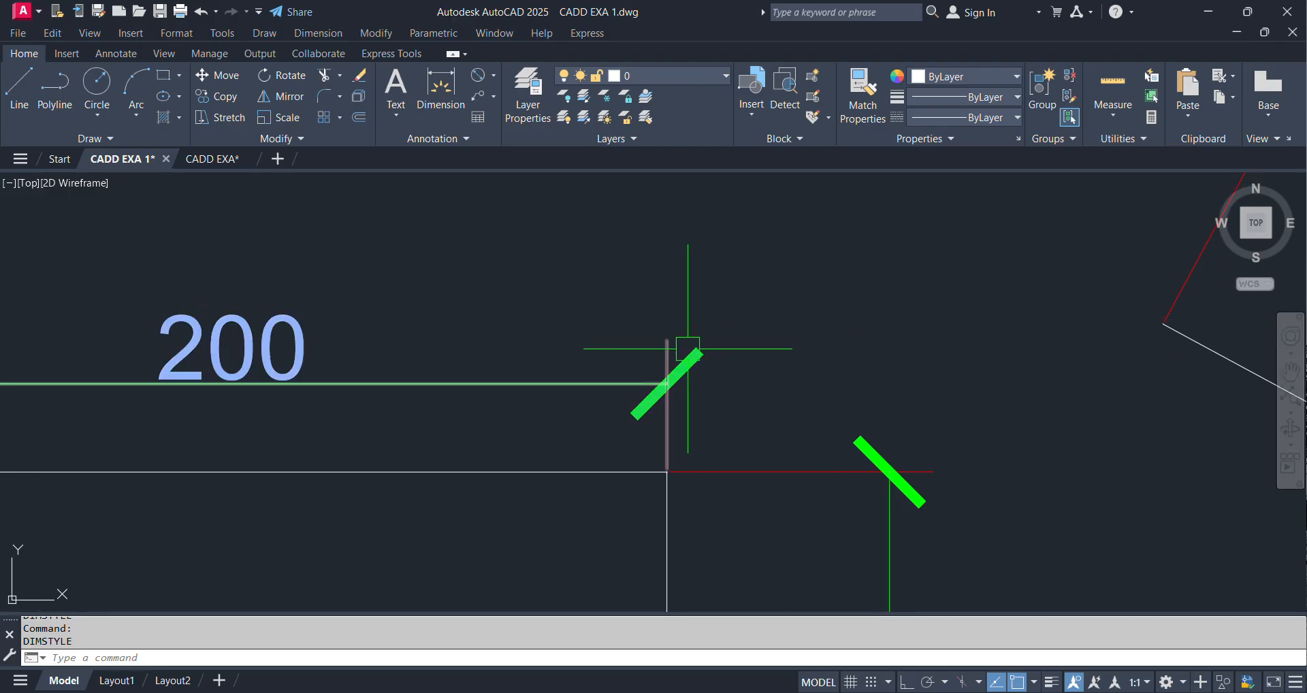
{"action": "scroll", "coordinate": [683, 350], "scroll_direction": "up", "scroll_amount": 3}
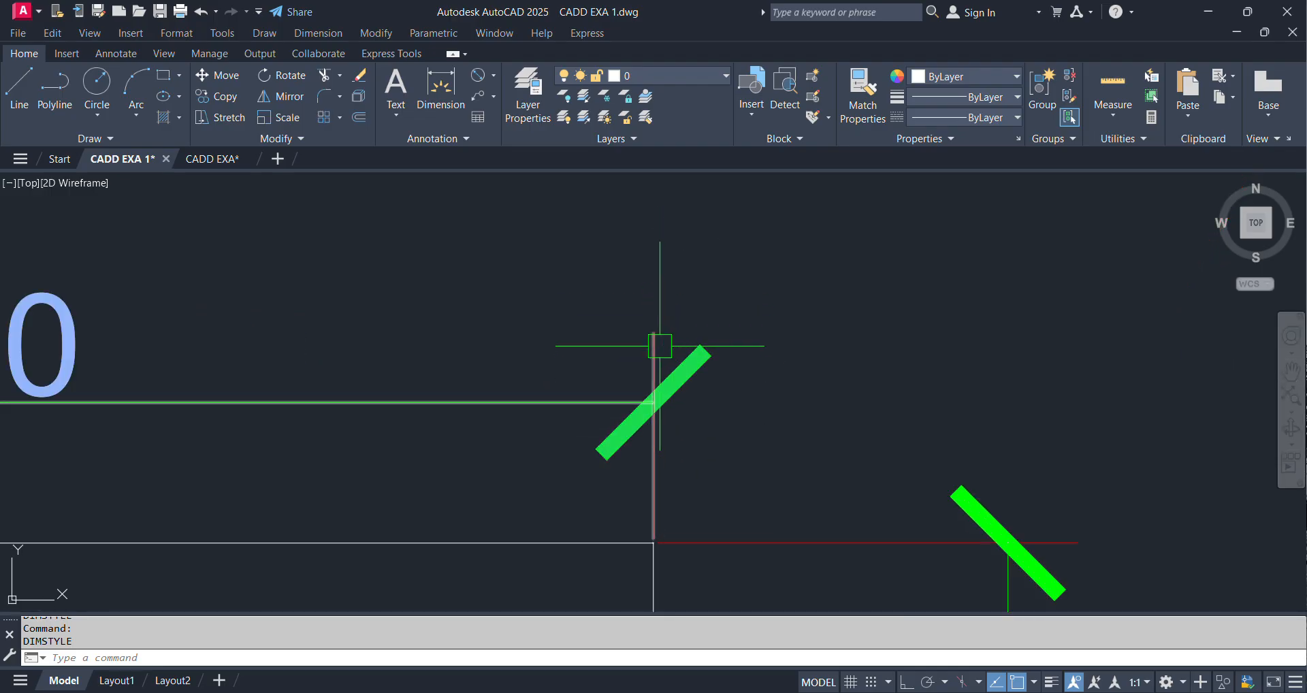
Measure how far the extension line passes the rectangle's horizontal dimension line with a temporary linear dimension, and cancel its placement
{"action": "left_click", "coordinate": [492, 74]}
{"action": "left_click", "coordinate": [504, 103]}
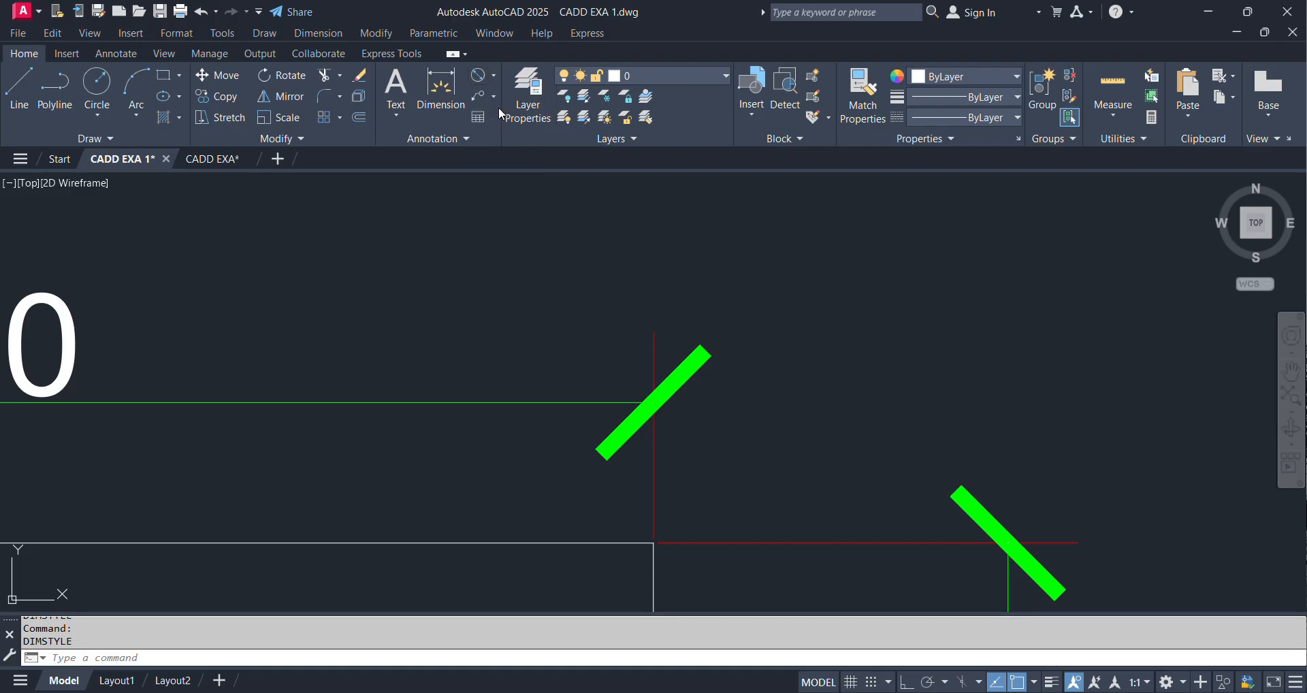
{"action": "left_click", "coordinate": [647, 400]}
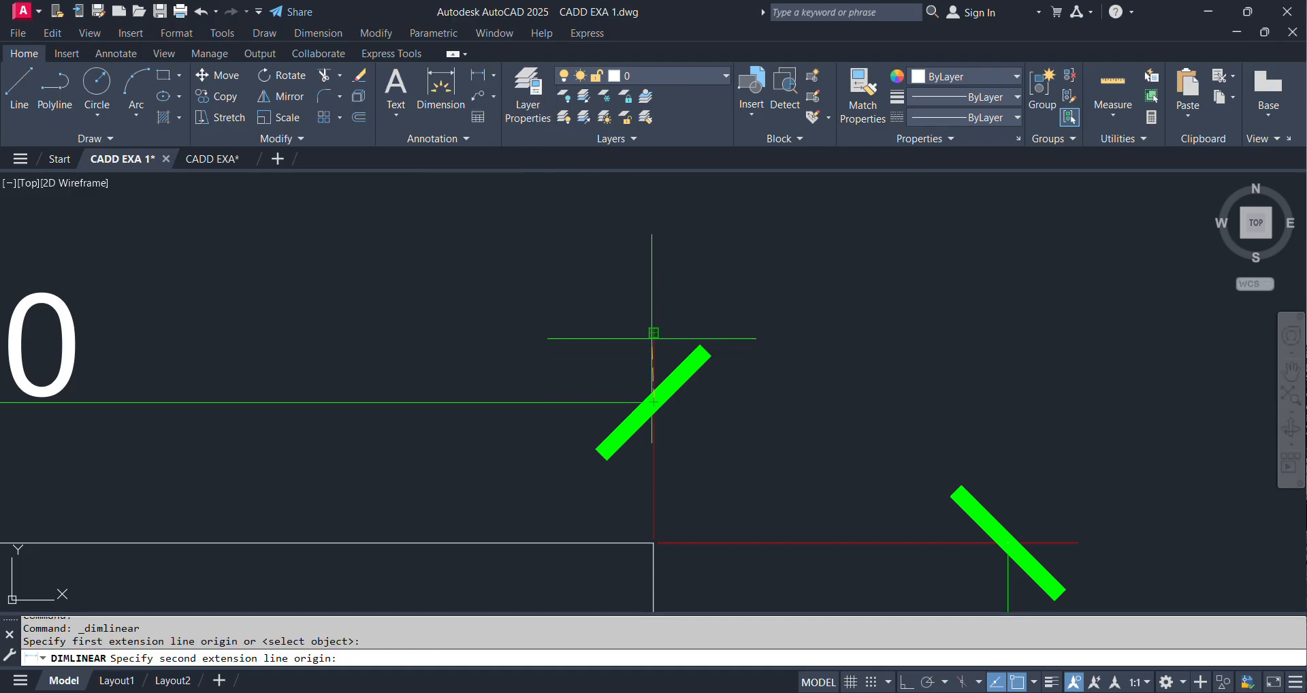
{"action": "left_click", "coordinate": [649, 338]}
{"action": "scroll", "coordinate": [848, 356], "scroll_direction": "down", "scroll_amount": 4}
{"action": "scroll", "coordinate": [850, 356], "scroll_direction": "up", "scroll_amount": 2}
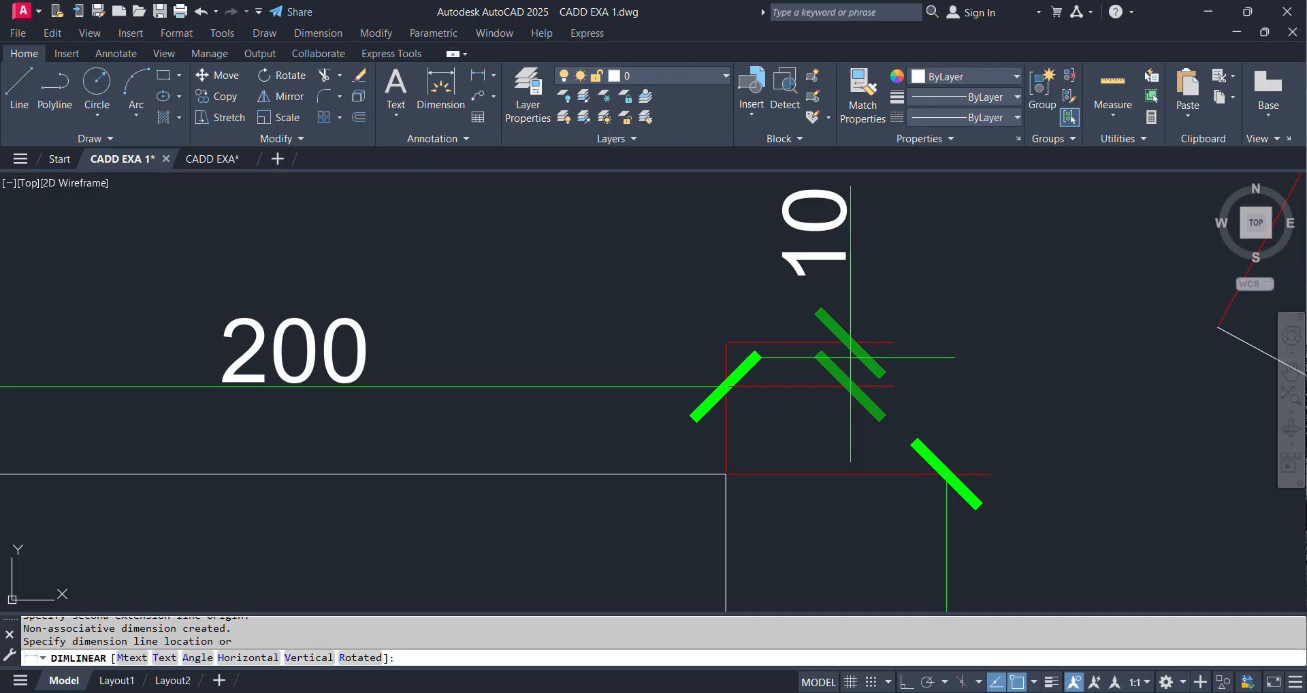
{"action": "key", "text": "Escape"}
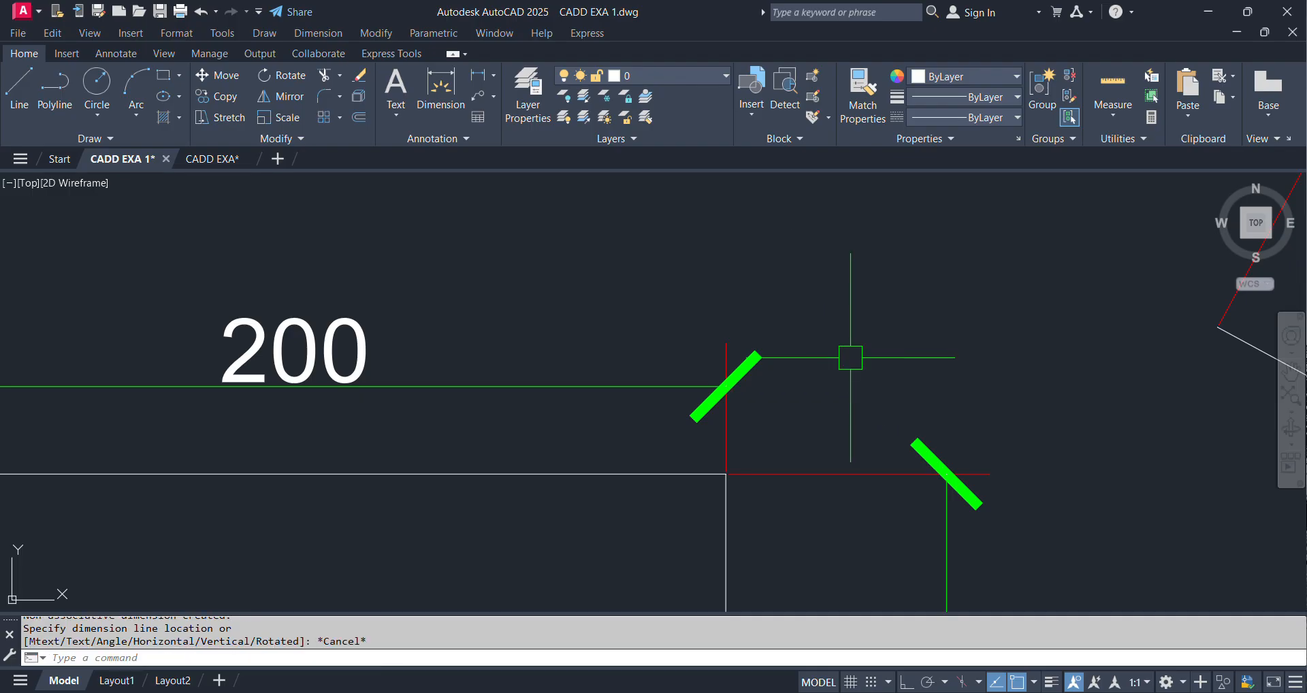
Turn on fixed length extension lines in the ISO-25 style with a length of 10 and apply it to the drawing
{"action": "key", "text": "Return"}
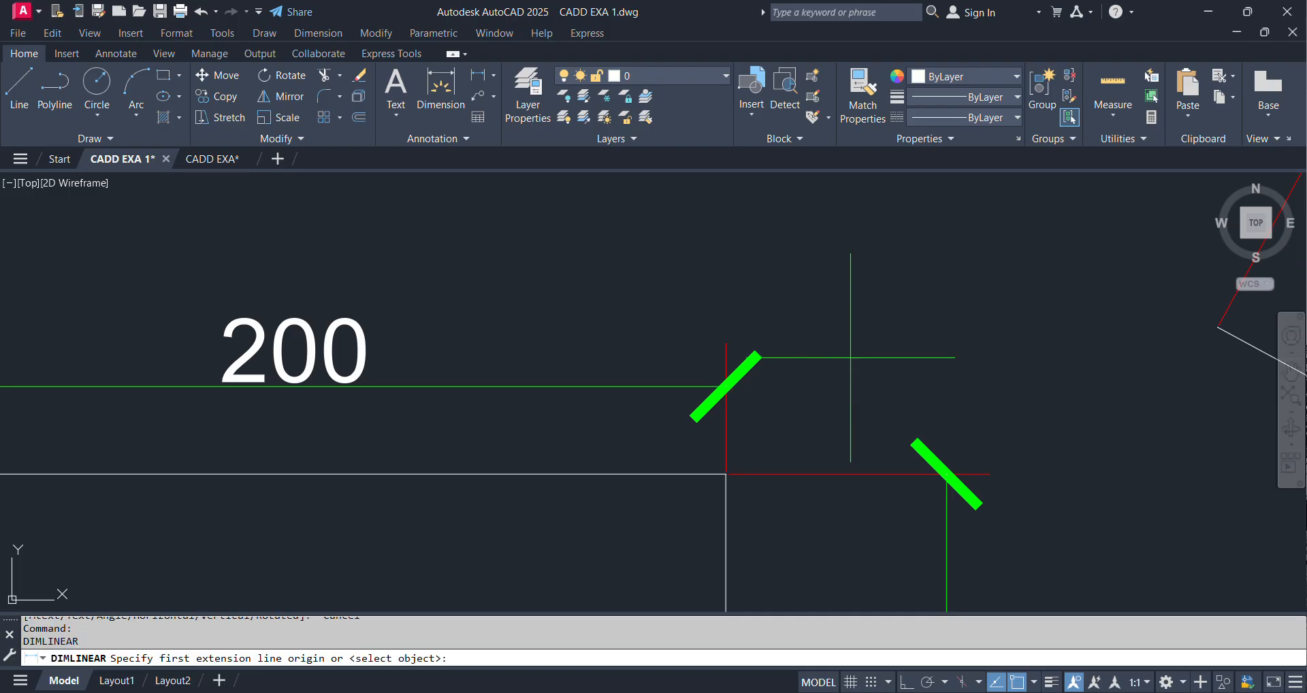
{"action": "key", "text": "Escape"}
{"action": "type", "text": "D"}
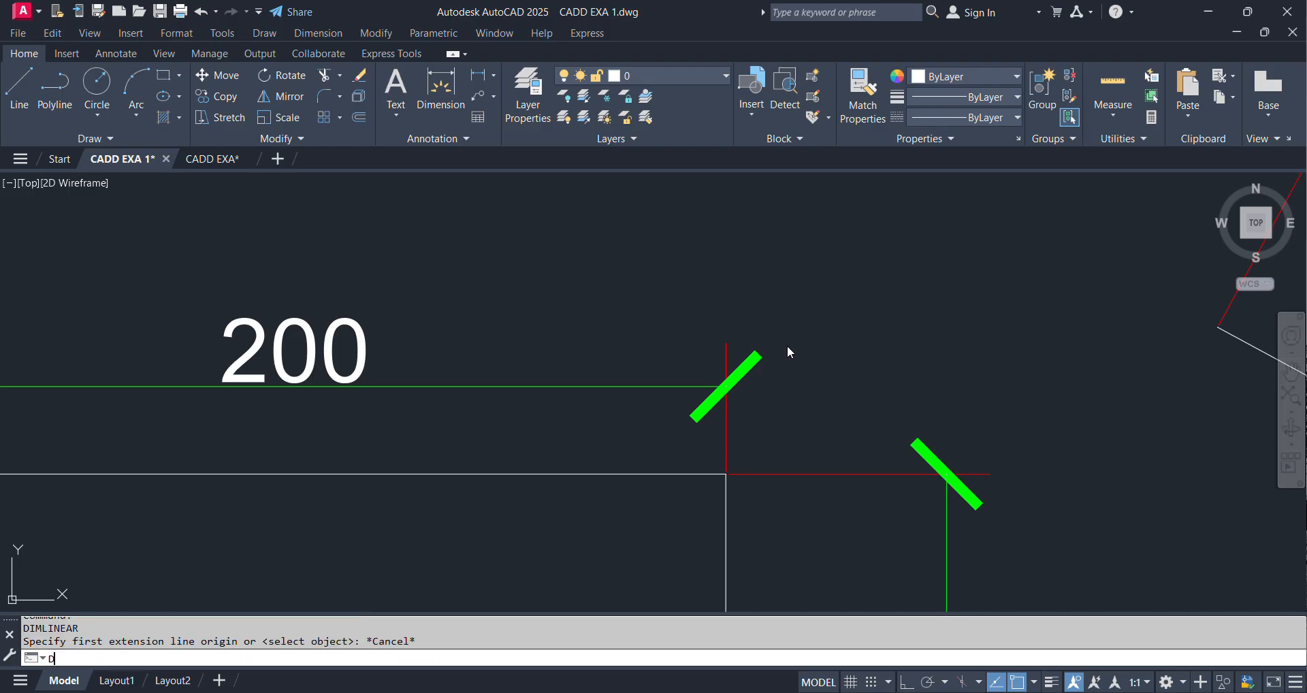
{"action": "key", "text": "Return"}
{"action": "left_click", "coordinate": [695, 224]}
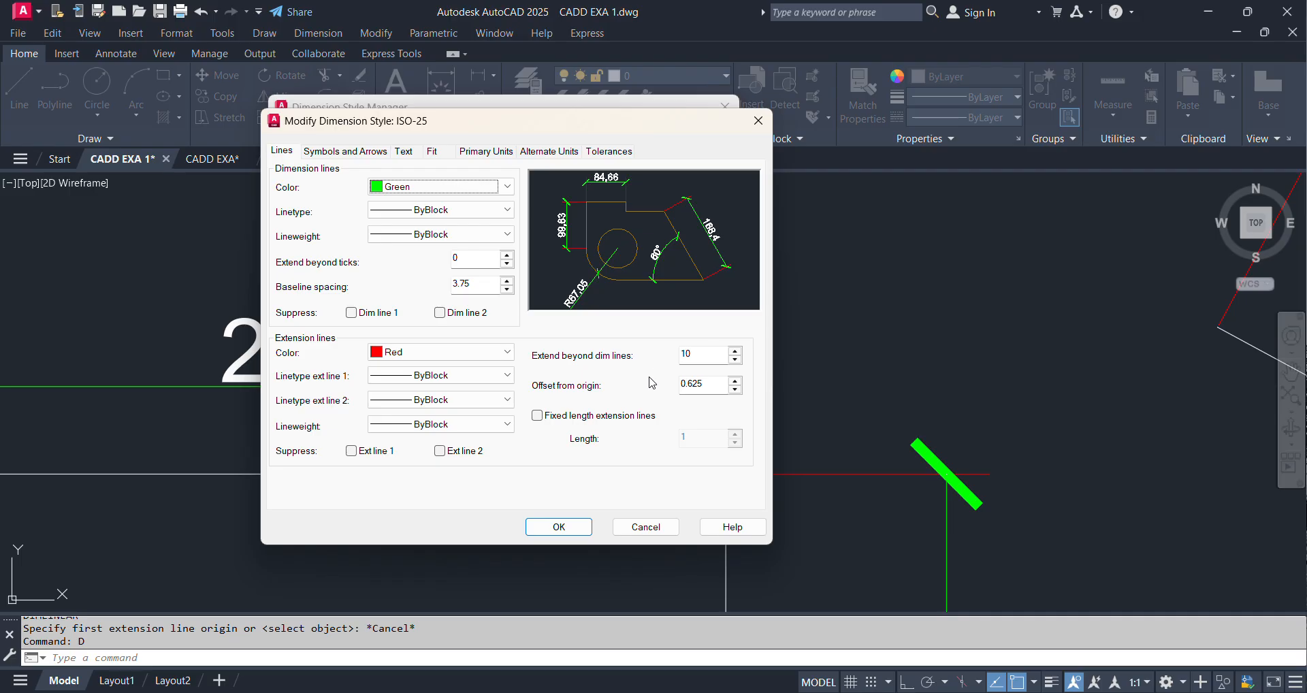
{"action": "left_click", "coordinate": [535, 420]}
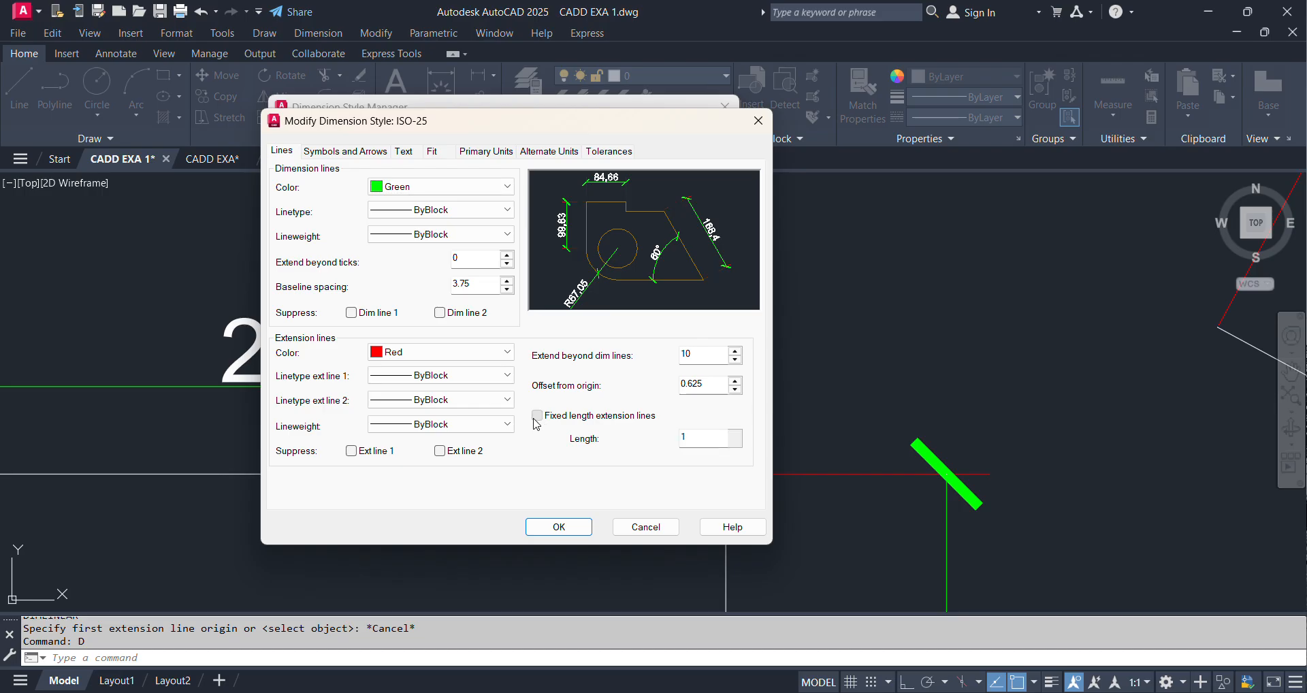
{"action": "left_click", "coordinate": [536, 418]}
{"action": "left_click", "coordinate": [537, 415]}
{"action": "left_click", "coordinate": [704, 441]}
{"action": "type", "text": "0"}
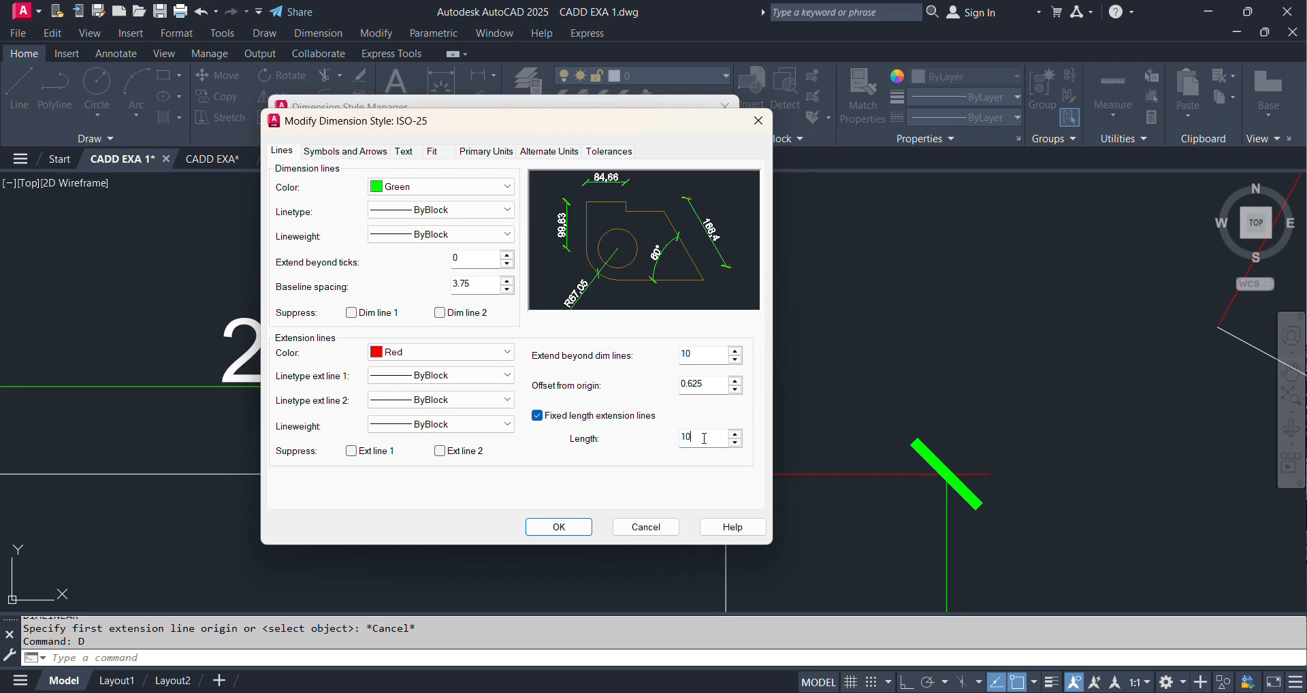
{"action": "left_click", "coordinate": [569, 526]}
{"action": "left_click", "coordinate": [627, 392]}
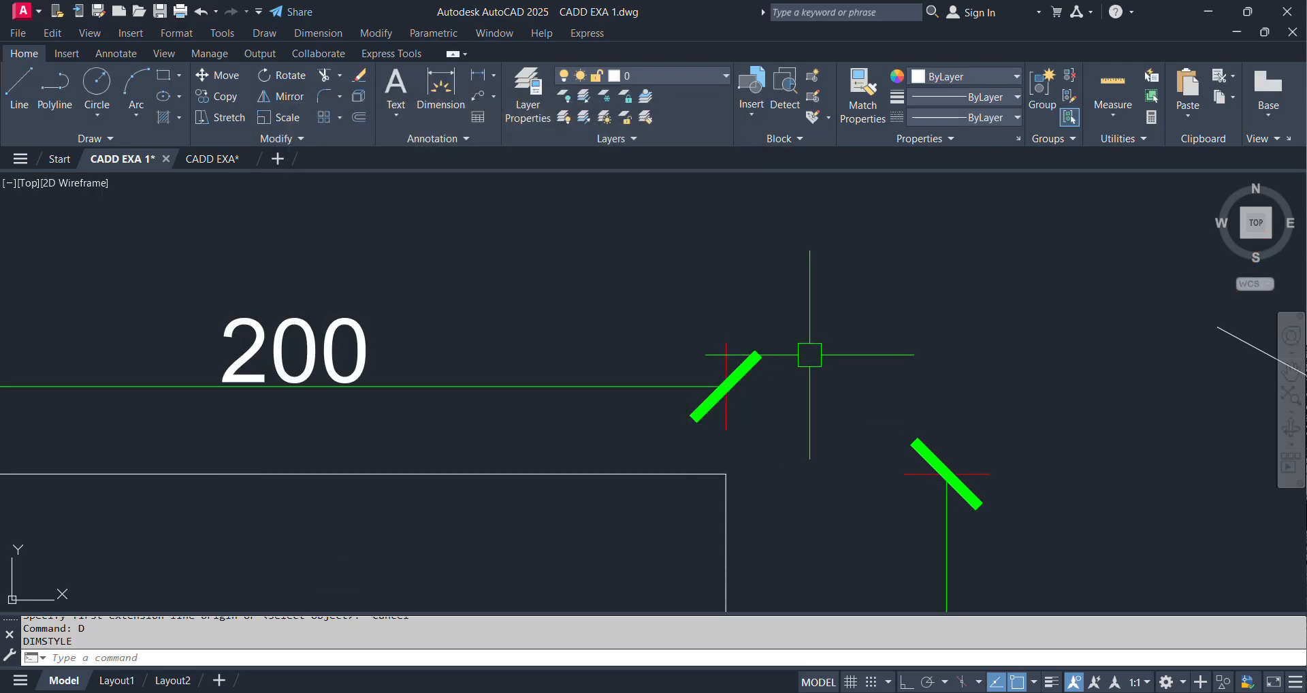
Set the ISO-25 style's extension line distance beyond the dimension lines to 0 and apply it to the drawing
{"action": "scroll", "coordinate": [732, 362], "scroll_direction": "up", "scroll_amount": 2}
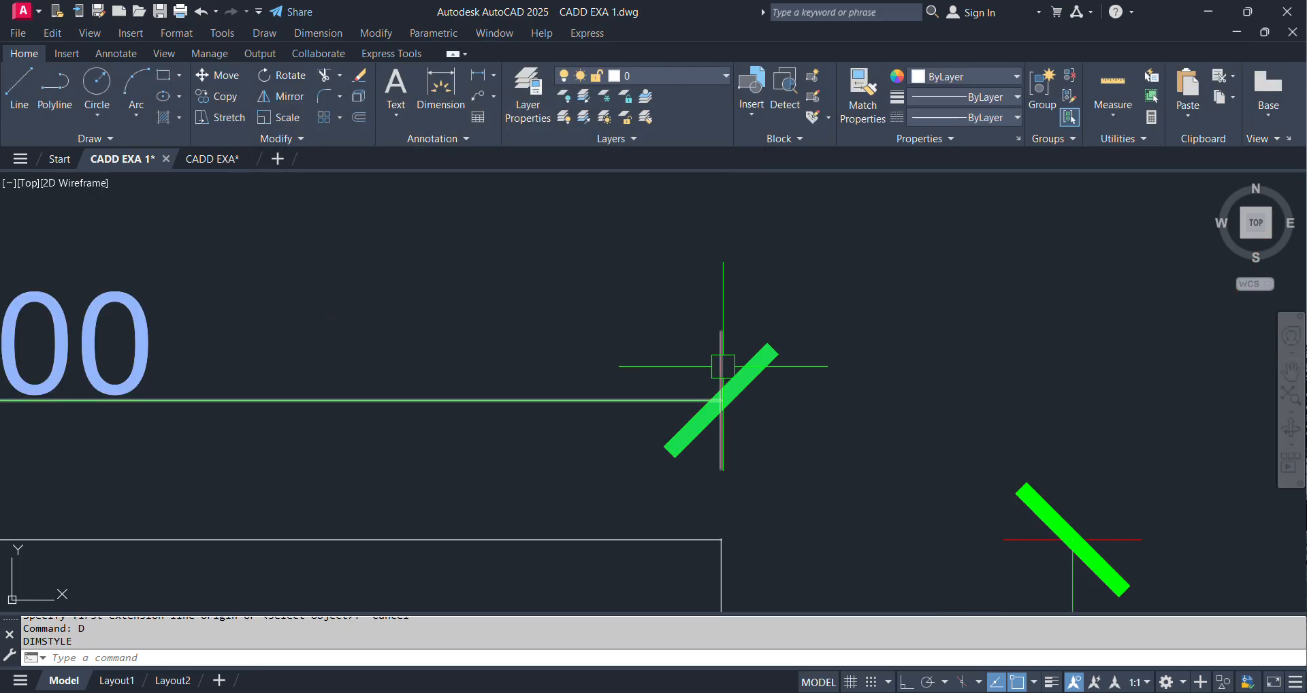
{"action": "middle_click_drag", "start_coordinate": [729, 405], "coordinate": [731, 350]}
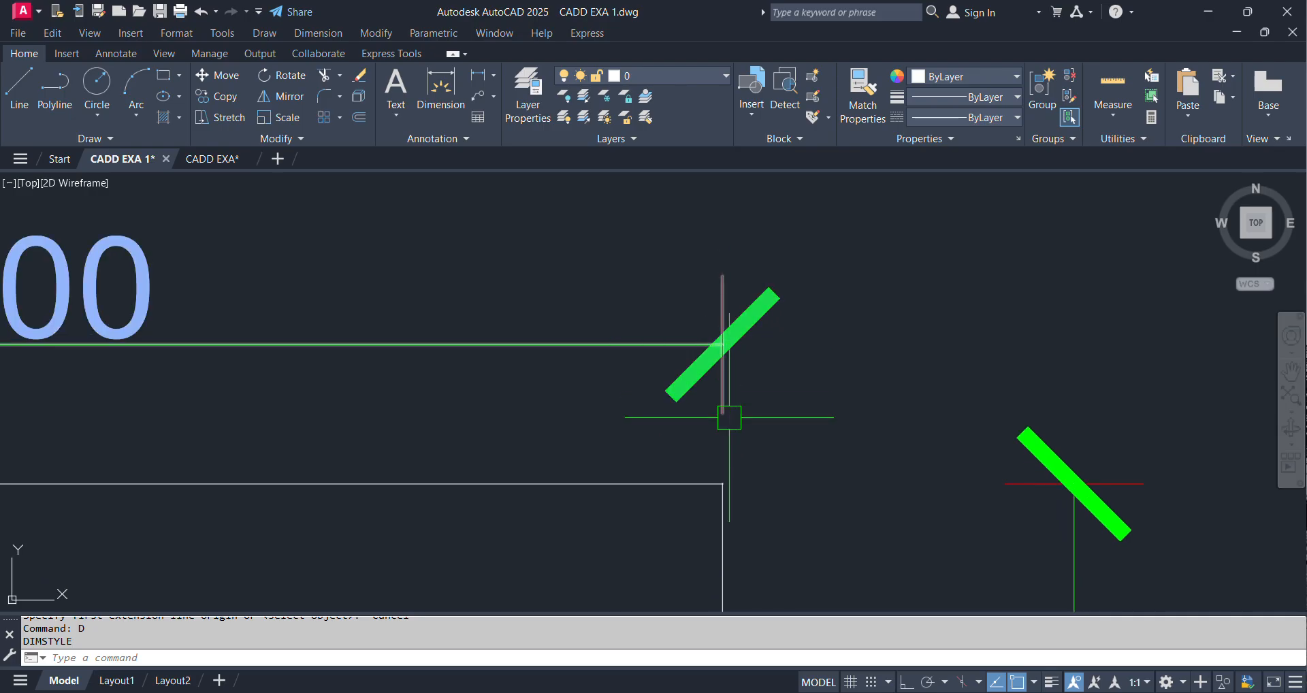
{"action": "scroll", "coordinate": [727, 417], "scroll_direction": "down", "scroll_amount": 4}
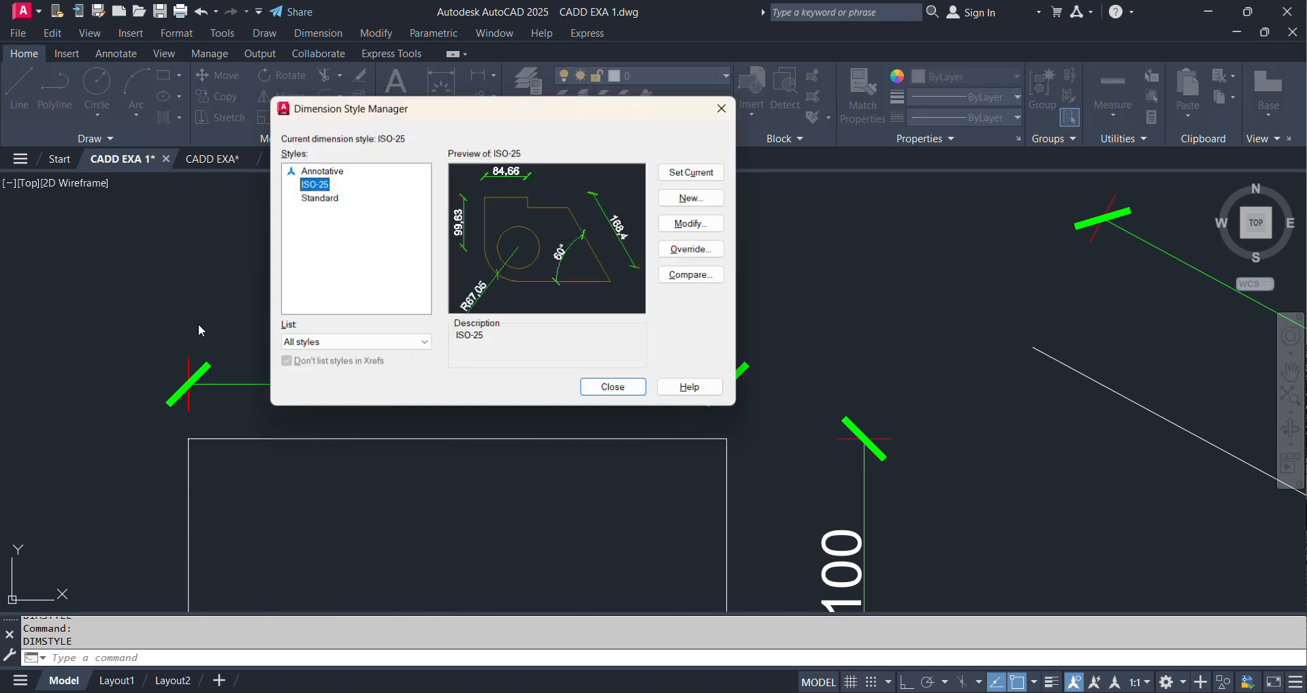
{"action": "left_click", "coordinate": [692, 224]}
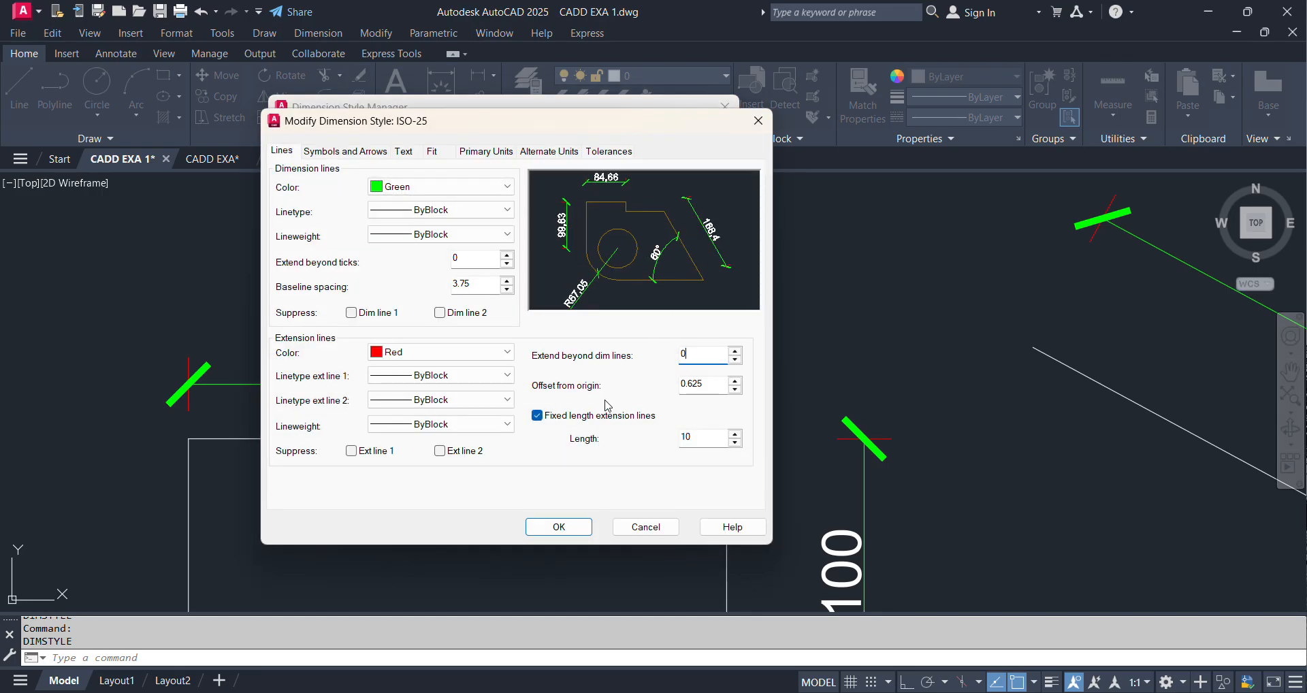
{"action": "left_click", "coordinate": [565, 527]}
{"action": "left_click", "coordinate": [632, 385]}
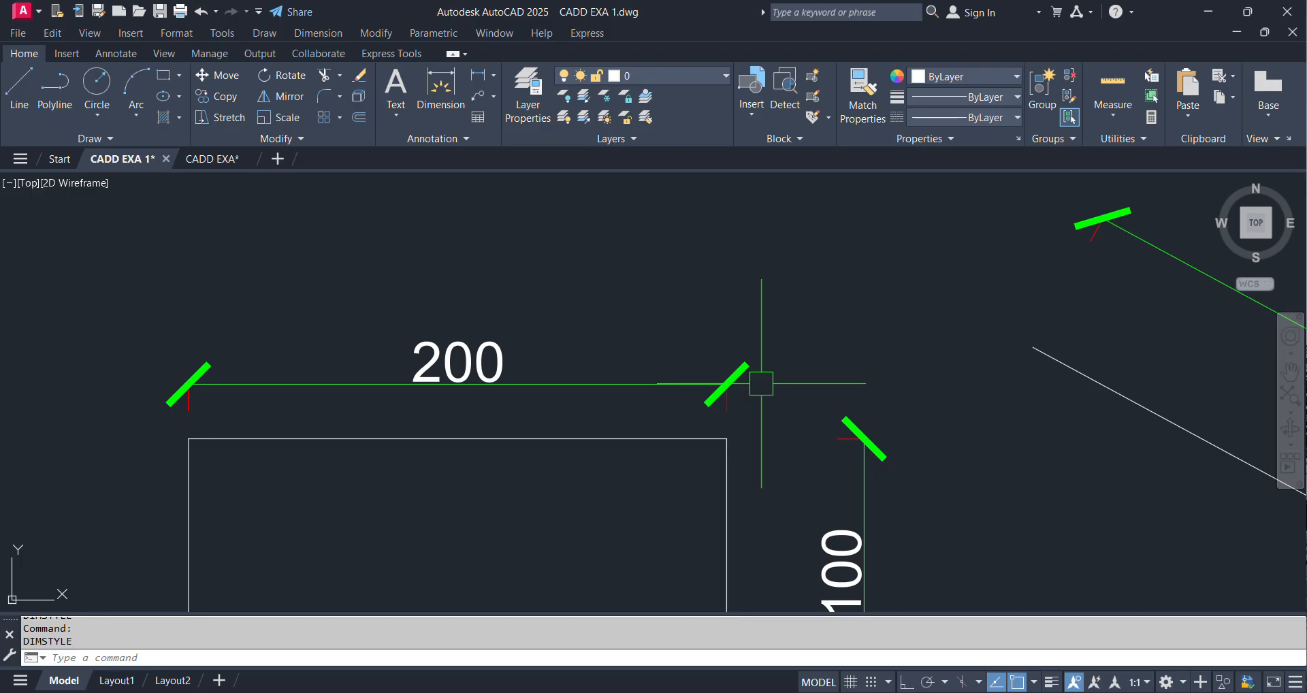
Review the ISO-25 style's text appearance, placement and alignment settings and leave the dimension style settings
{"action": "key", "text": "Return"}
{"action": "key", "text": "Return"}
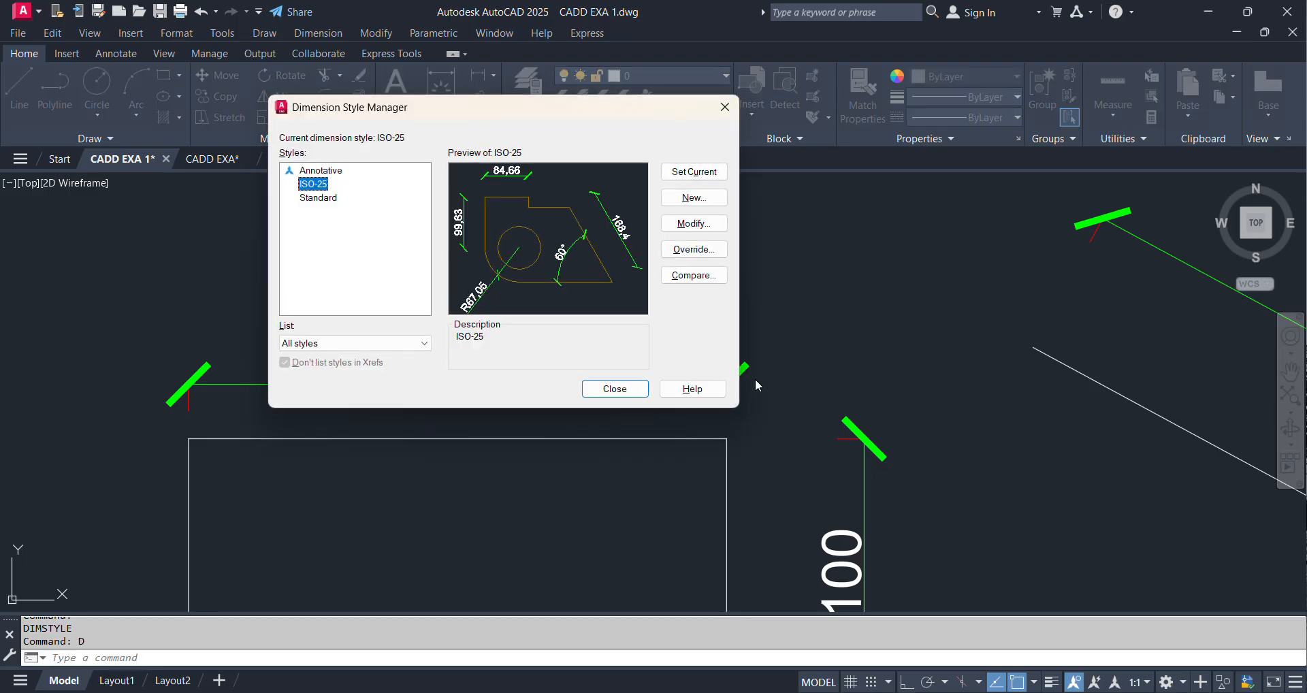
{"action": "left_click", "coordinate": [685, 225]}
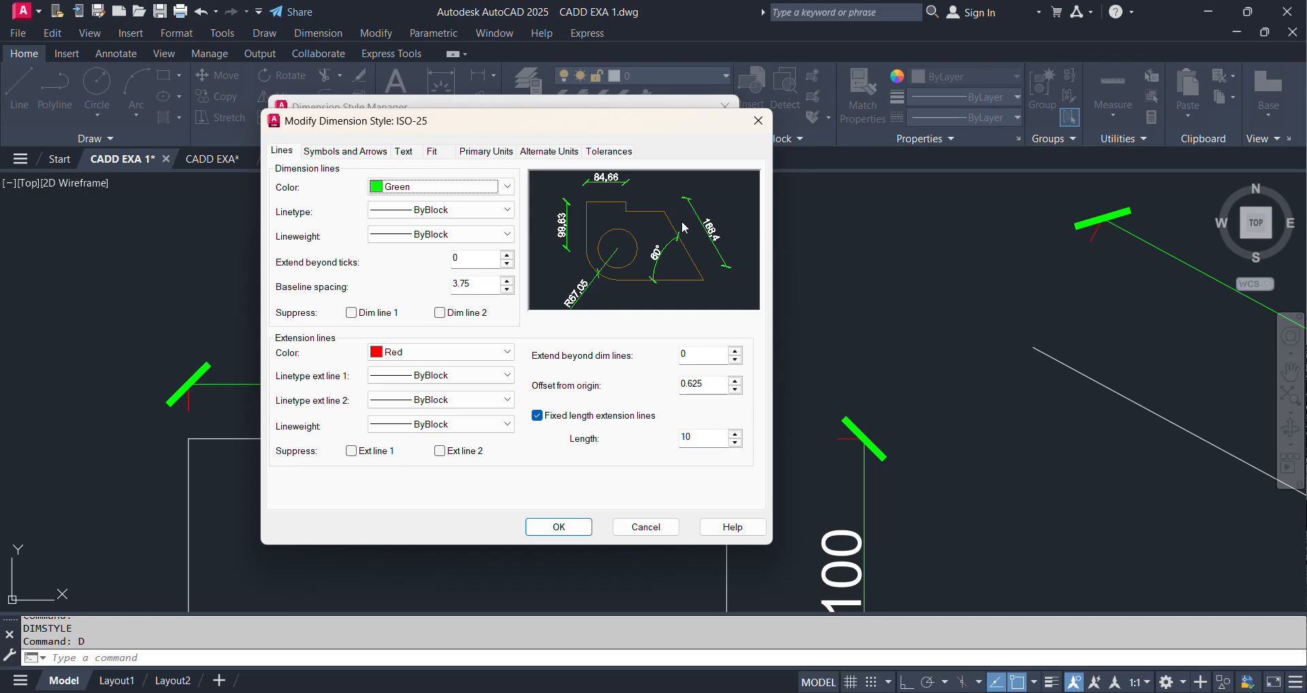
{"action": "left_click", "coordinate": [404, 151]}
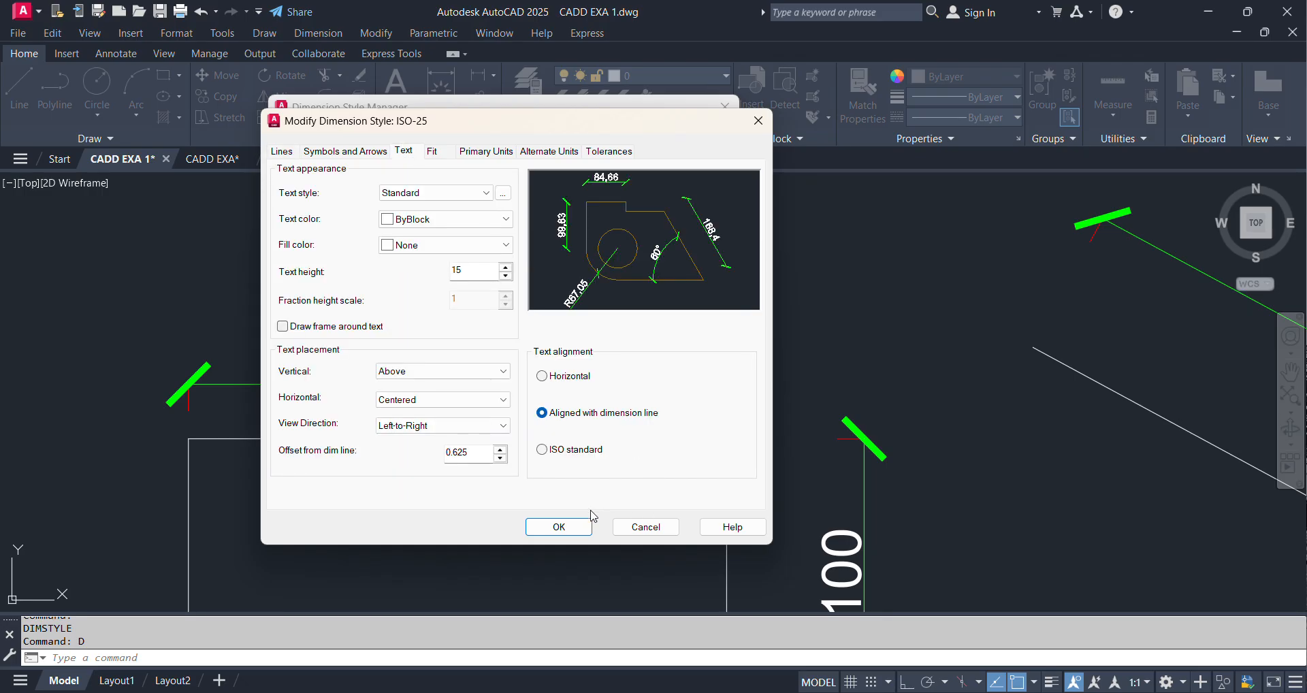
{"action": "left_click", "coordinate": [566, 525]}
{"action": "left_click", "coordinate": [614, 389]}
Set the ISO-25 style's vertical text placement to Centered and apply it to the drawing
{"action": "middle_click_drag", "start_coordinate": [611, 379], "coordinate": [437, 273]}
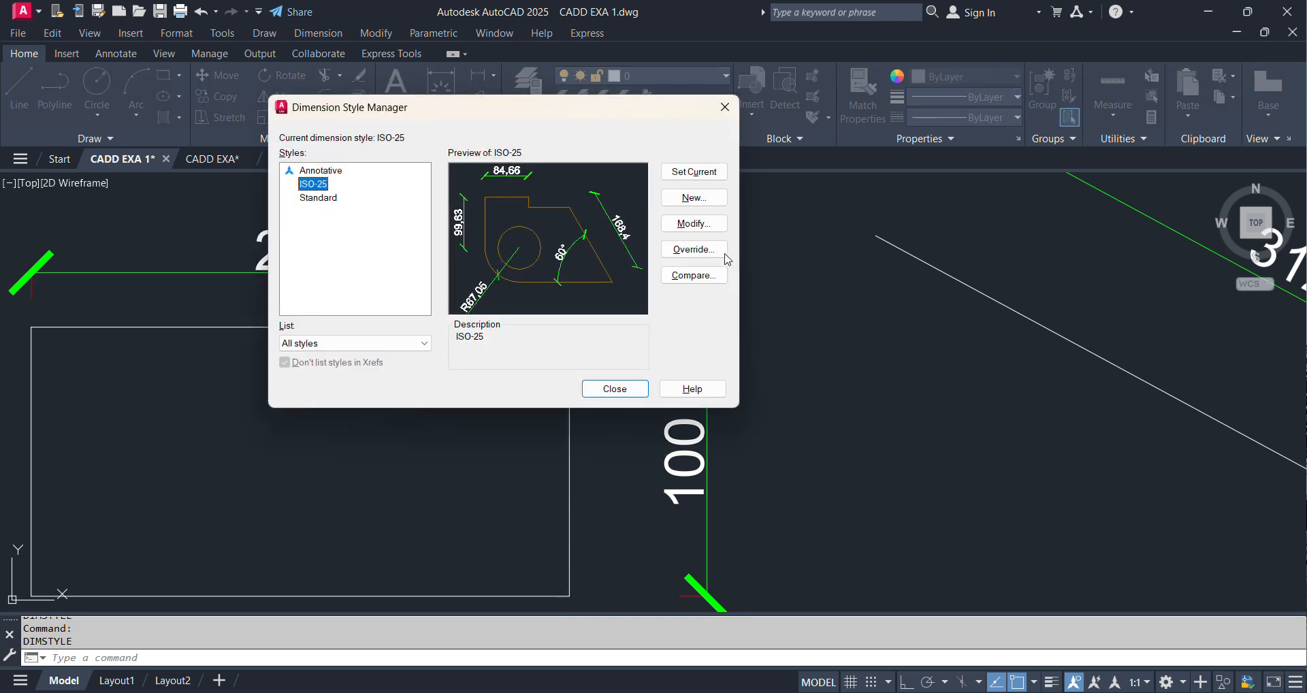
{"action": "left_click", "coordinate": [695, 224]}
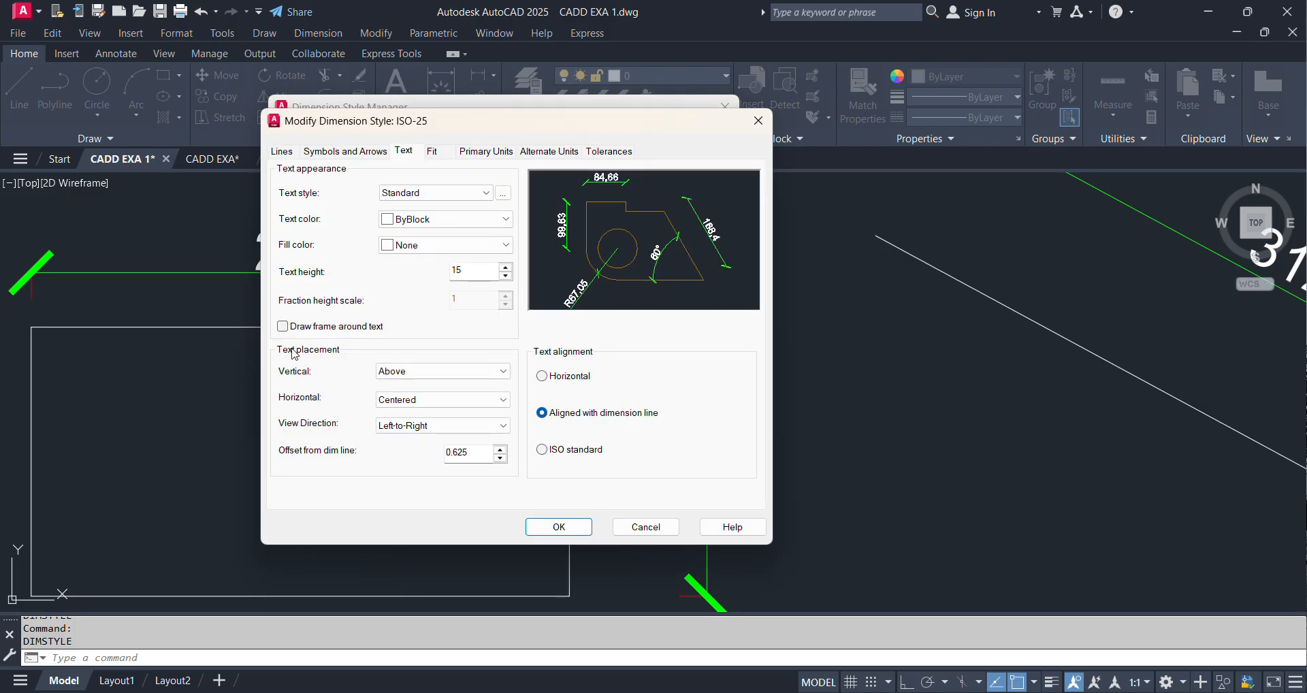
{"action": "left_click", "coordinate": [407, 372]}
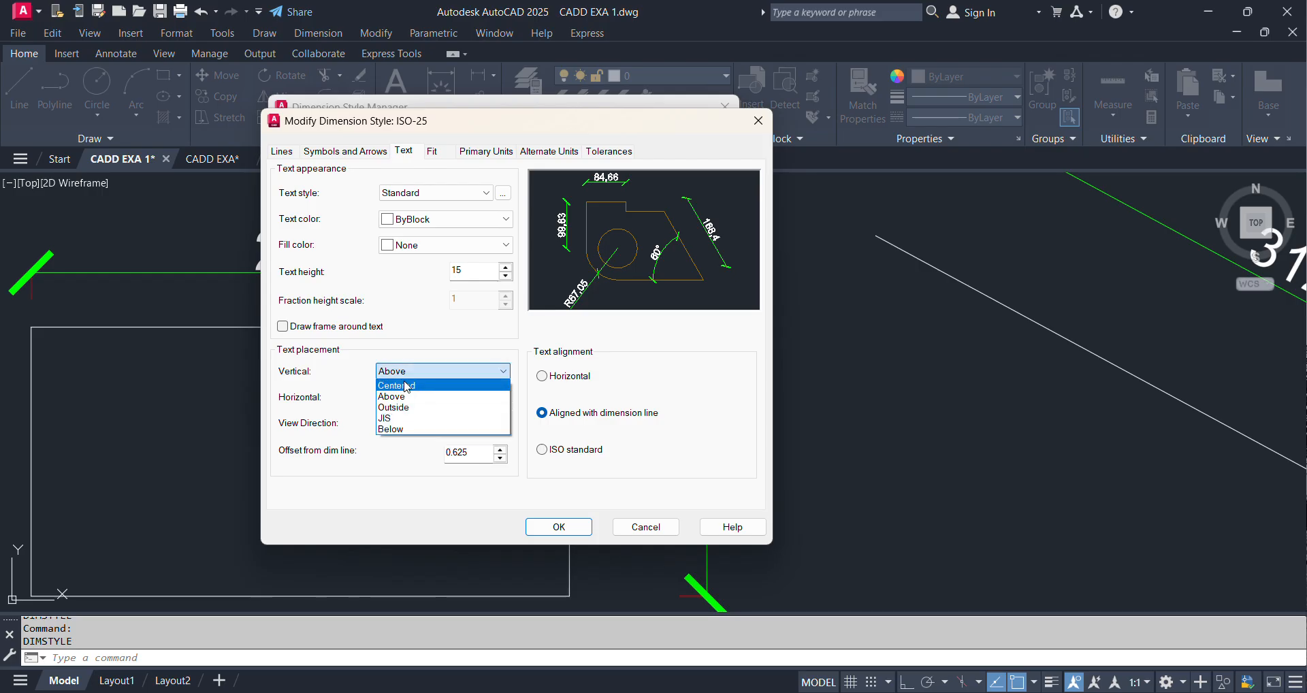
{"action": "left_click", "coordinate": [406, 386]}
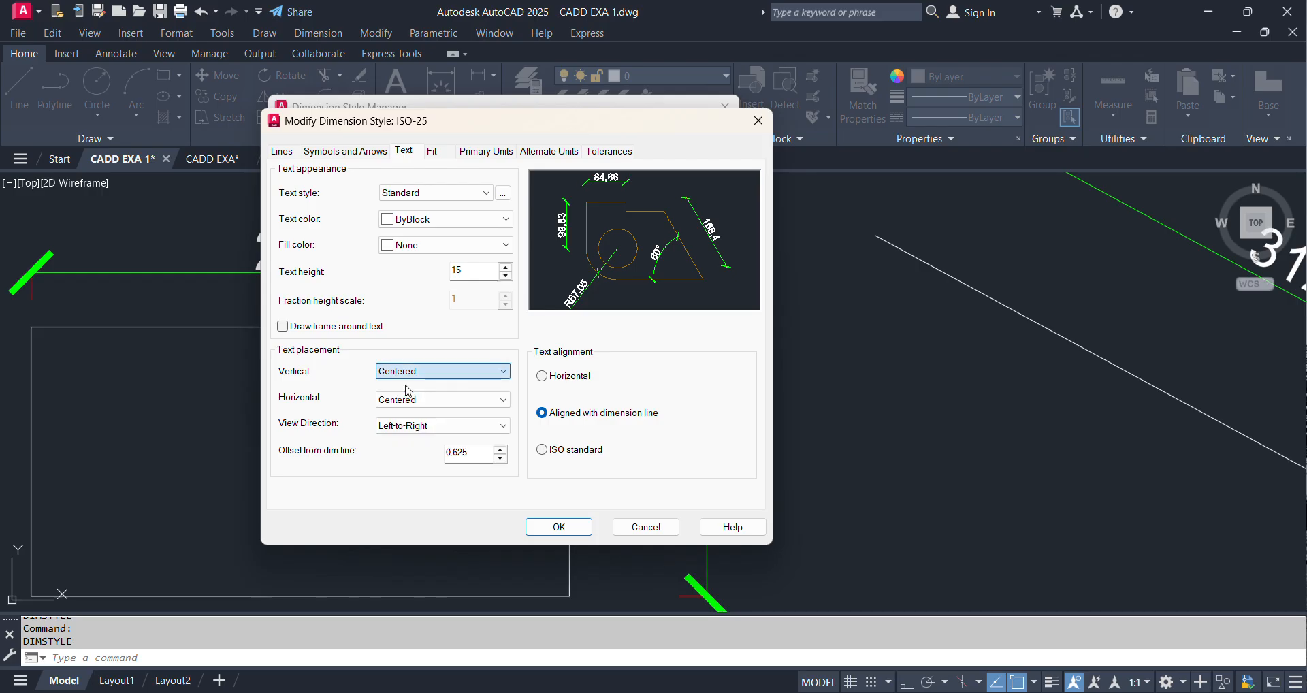
{"action": "left_click", "coordinate": [554, 527]}
{"action": "left_click", "coordinate": [614, 389]}
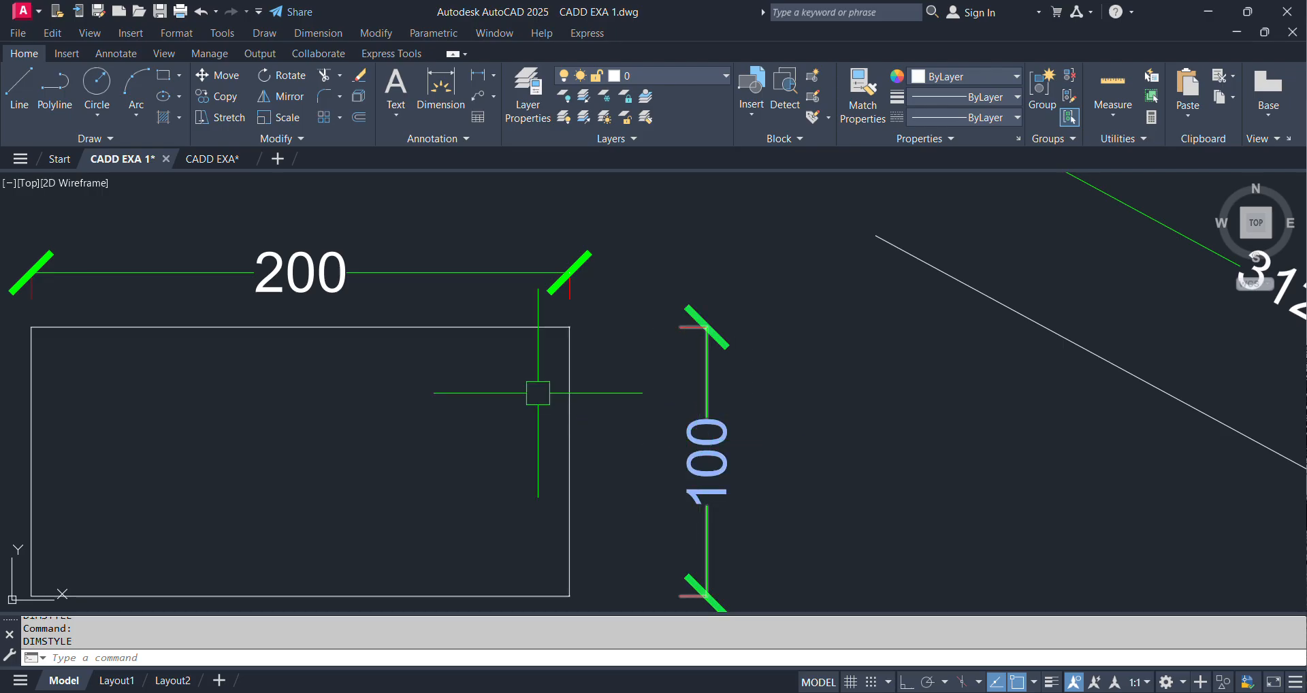
Set the ISO-25 style's text alignment to Horizontal and apply it to the drawing
{"action": "key", "text": "Return"}
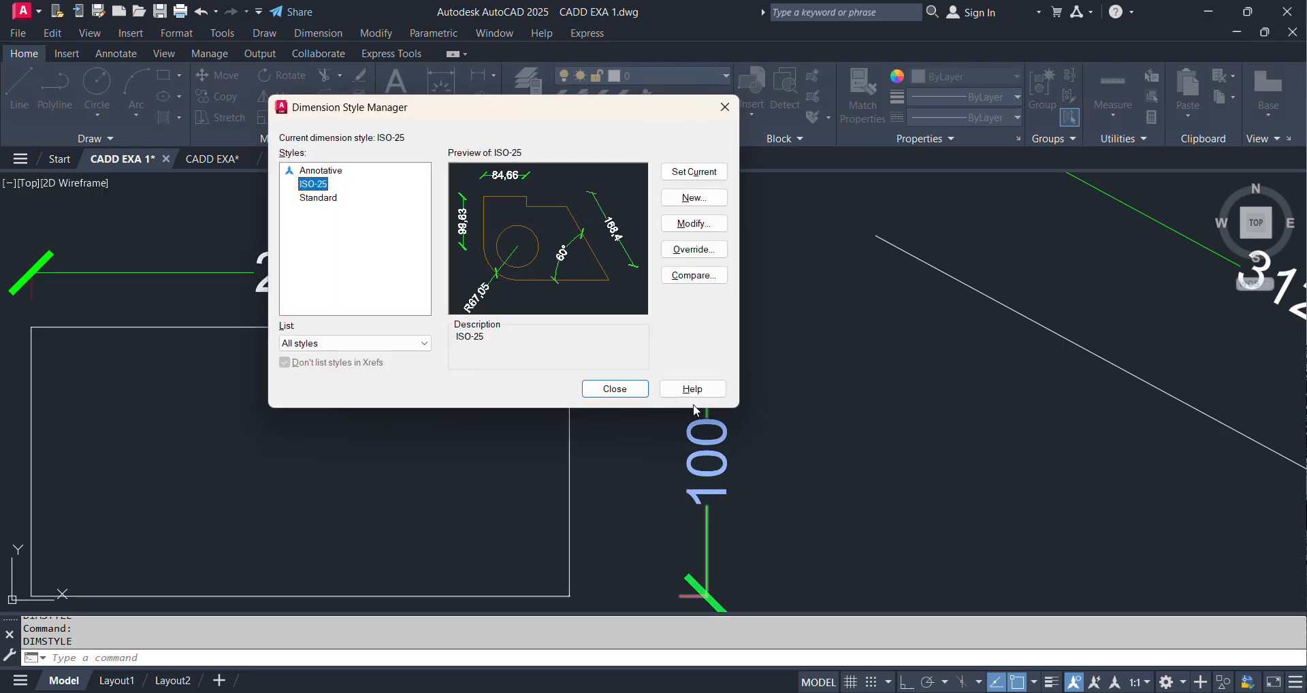
{"action": "left_click", "coordinate": [695, 225]}
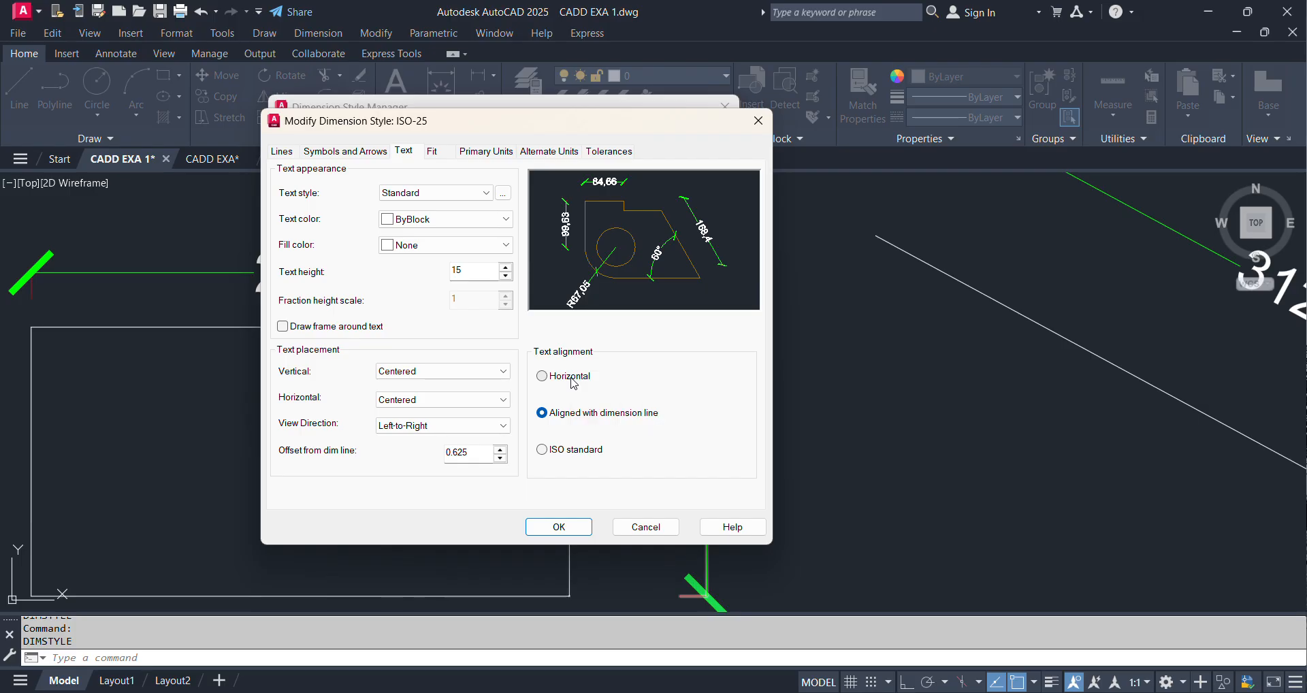
{"action": "left_click", "coordinate": [542, 376]}
{"action": "left_click", "coordinate": [565, 527]}
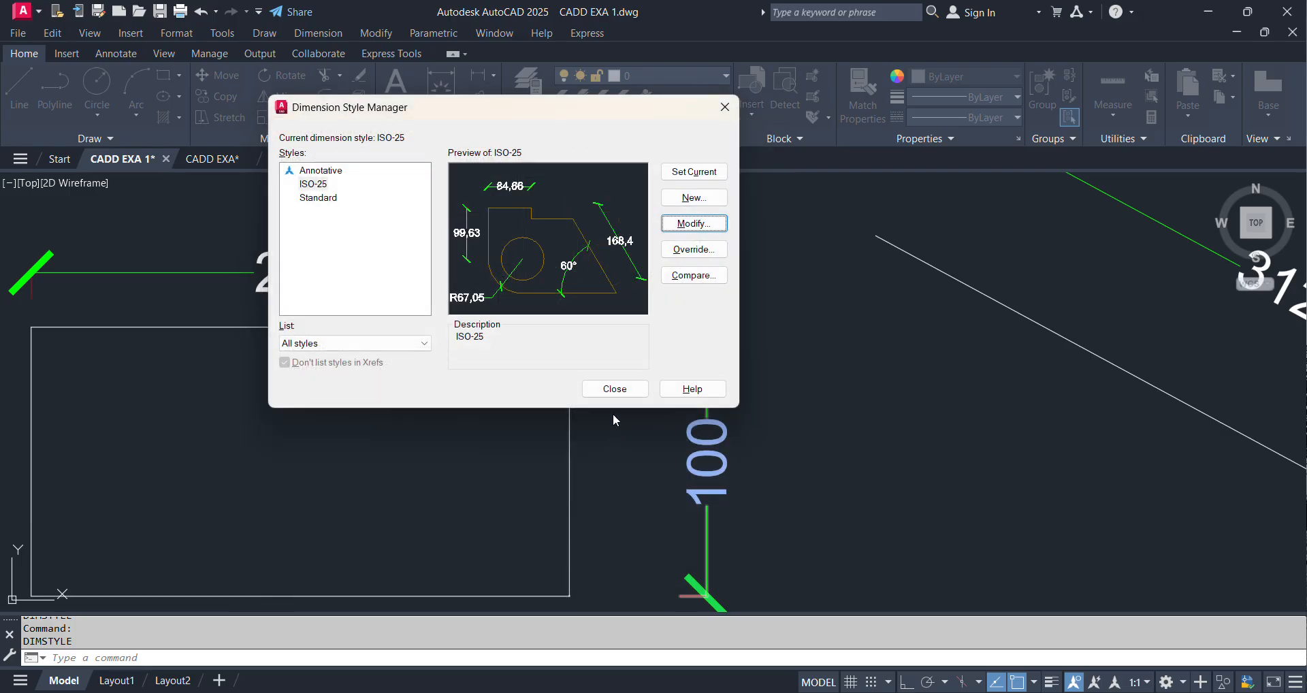
{"action": "left_click", "coordinate": [613, 388]}
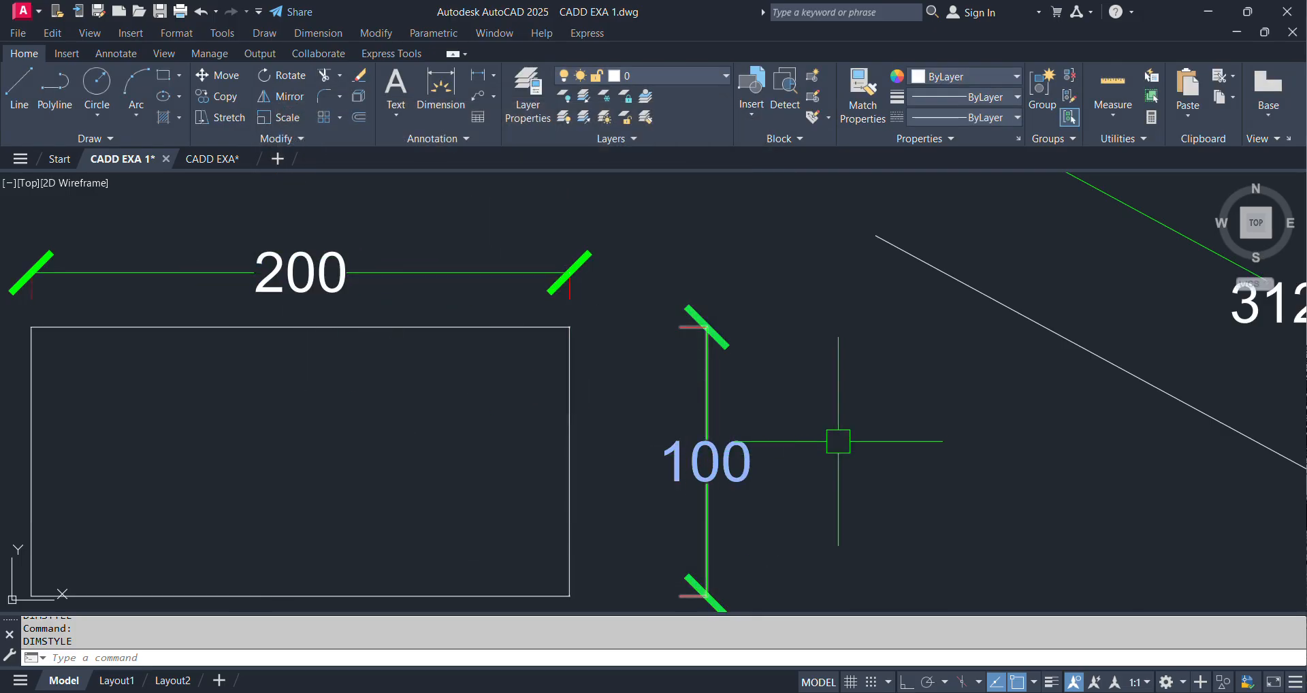
Set the ISO-25 style's text alignment to Aligned with dimension line and apply it to the drawing
{"action": "key", "text": "Return"}
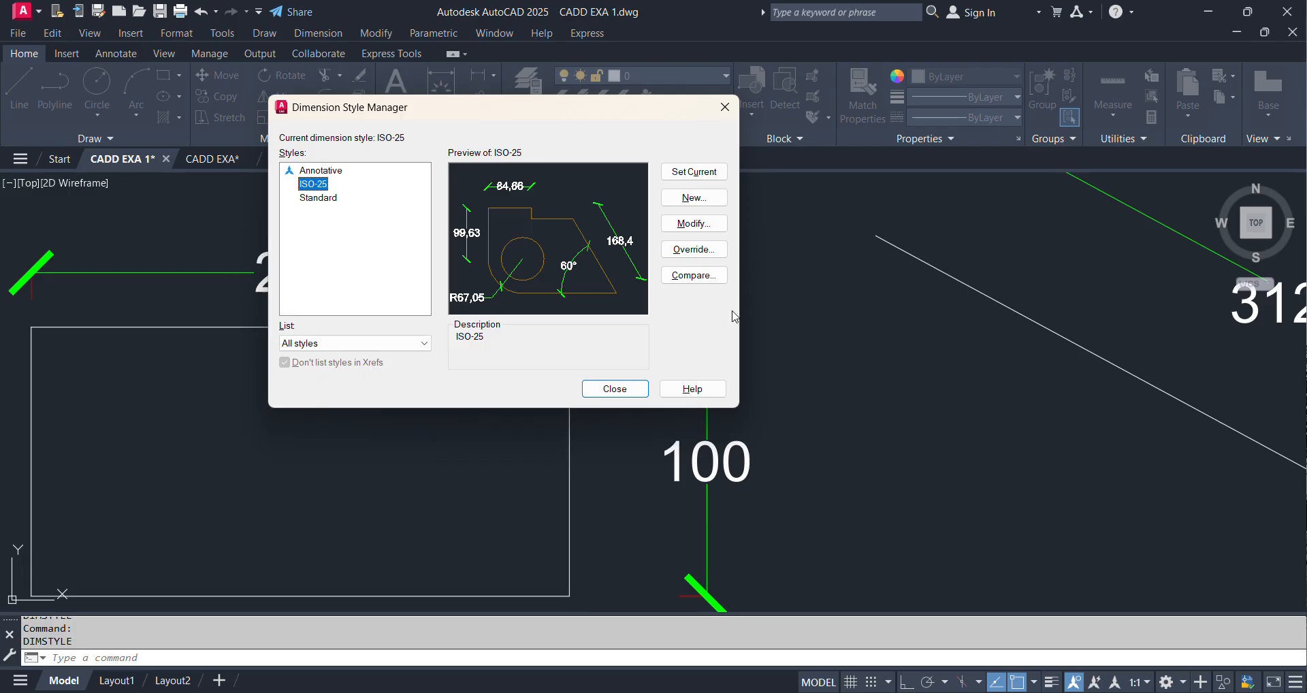
{"action": "left_click", "coordinate": [689, 224]}
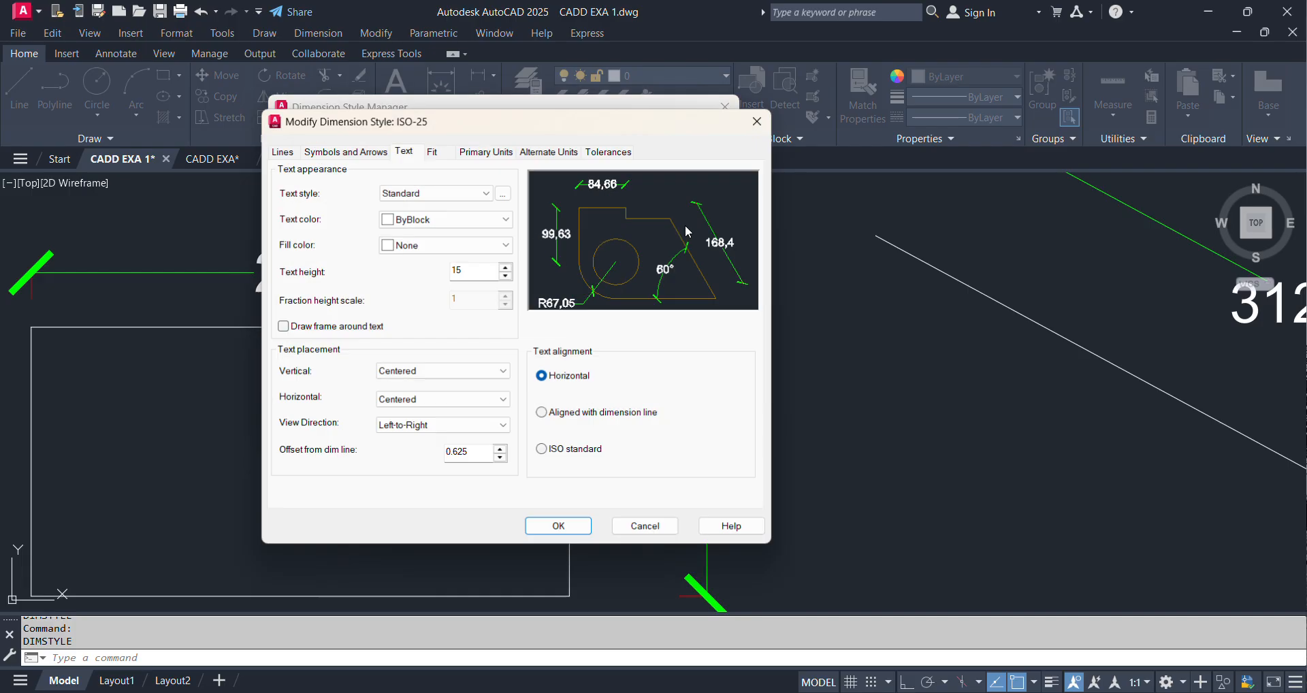
{"action": "left_click", "coordinate": [584, 412]}
{"action": "left_click", "coordinate": [565, 525]}
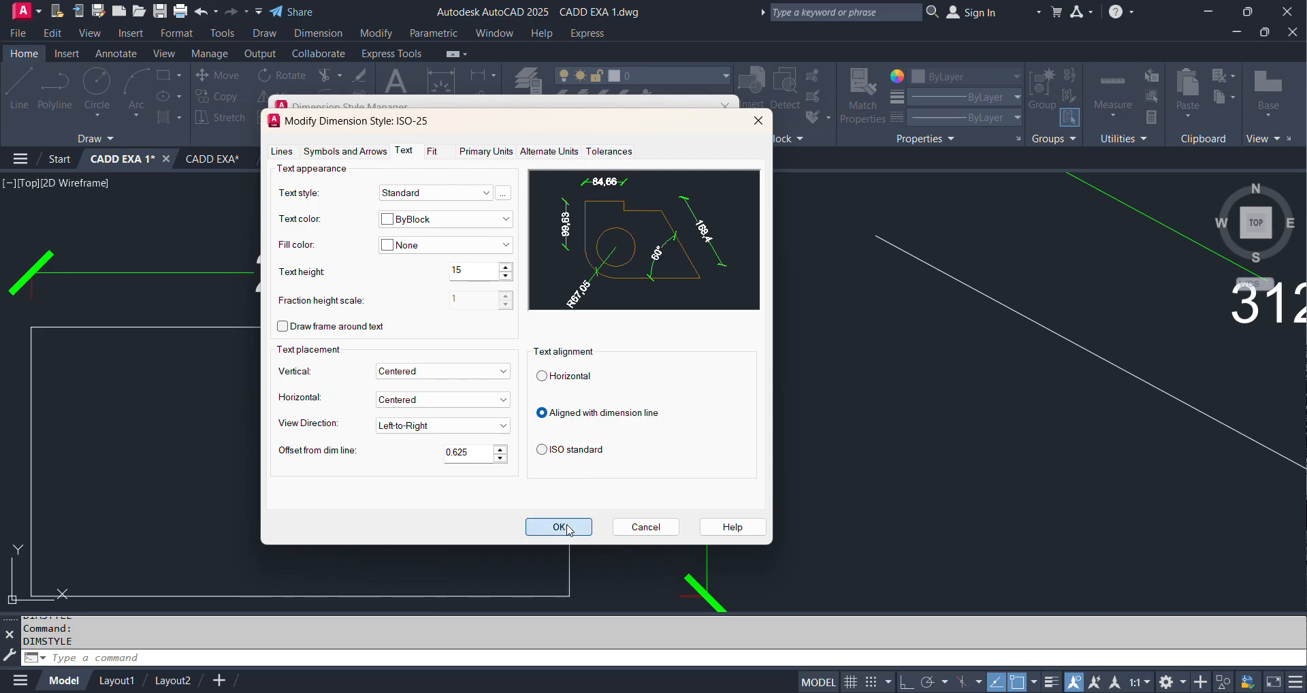
{"action": "left_click", "coordinate": [613, 390]}
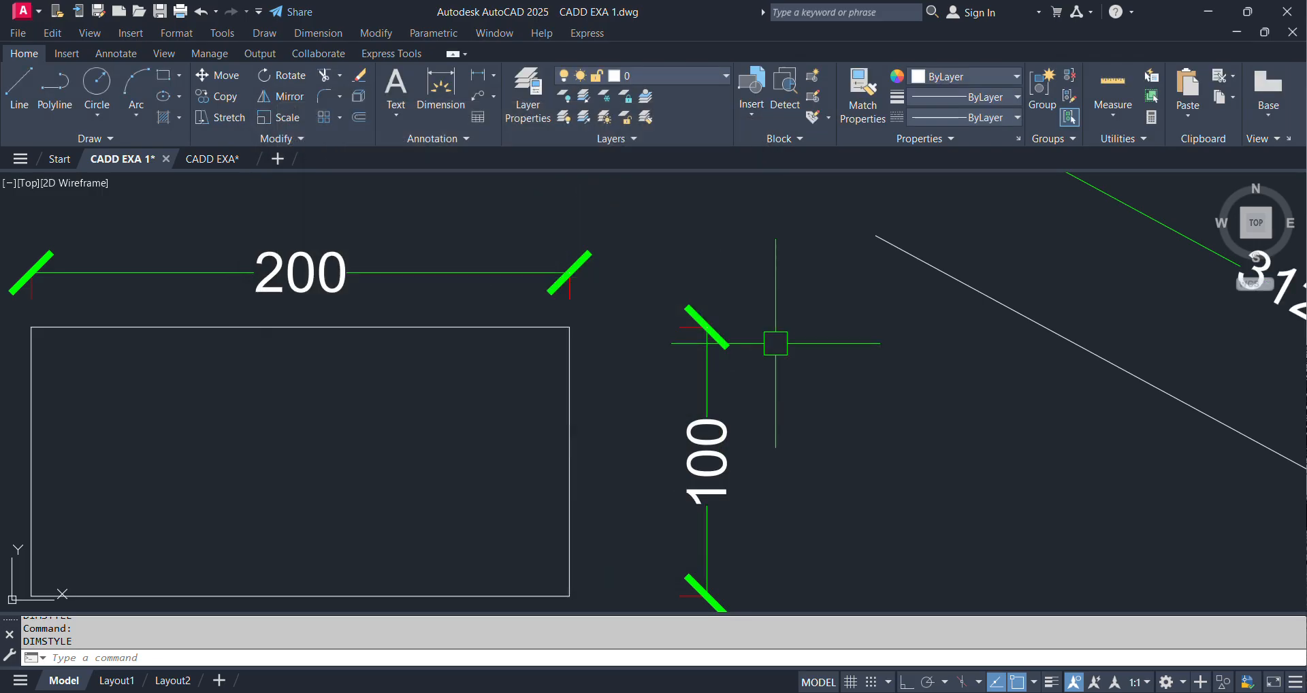
Set the ISO-25 style's overall scale for dimension features to 2 and apply it to the drawing
{"action": "key", "text": "Return"}
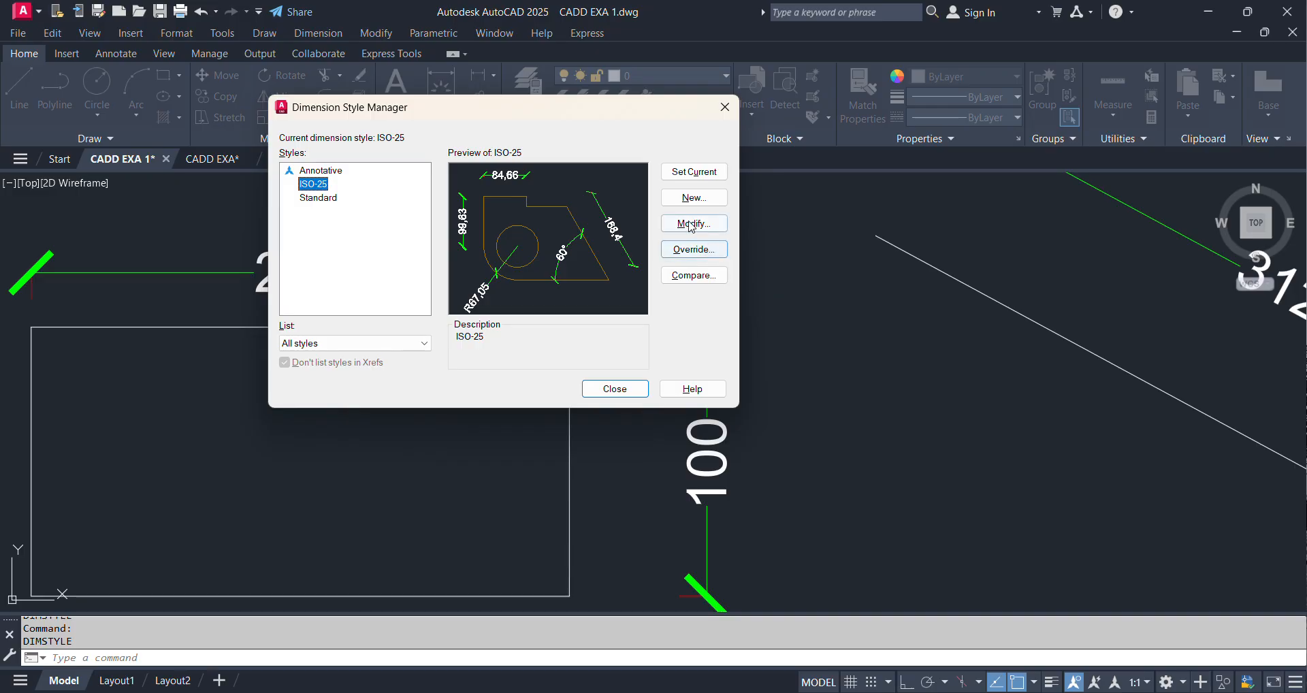
{"action": "left_click", "coordinate": [690, 225]}
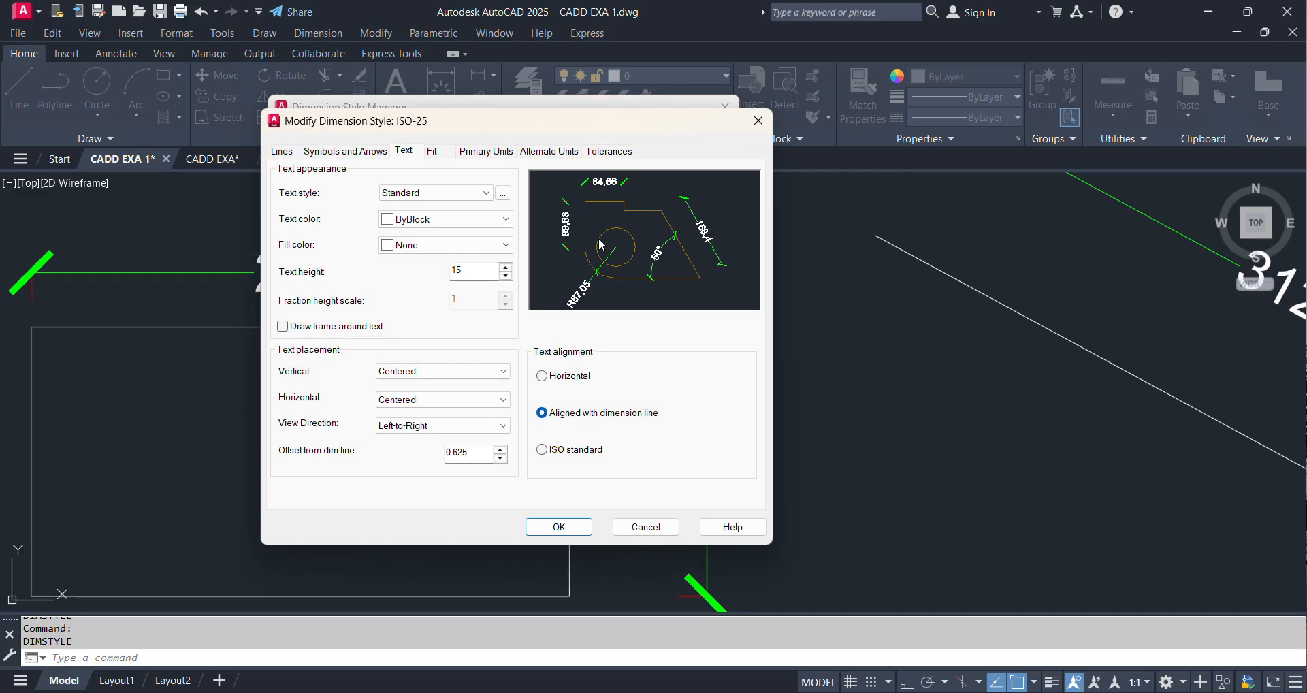
{"action": "left_click", "coordinate": [448, 153]}
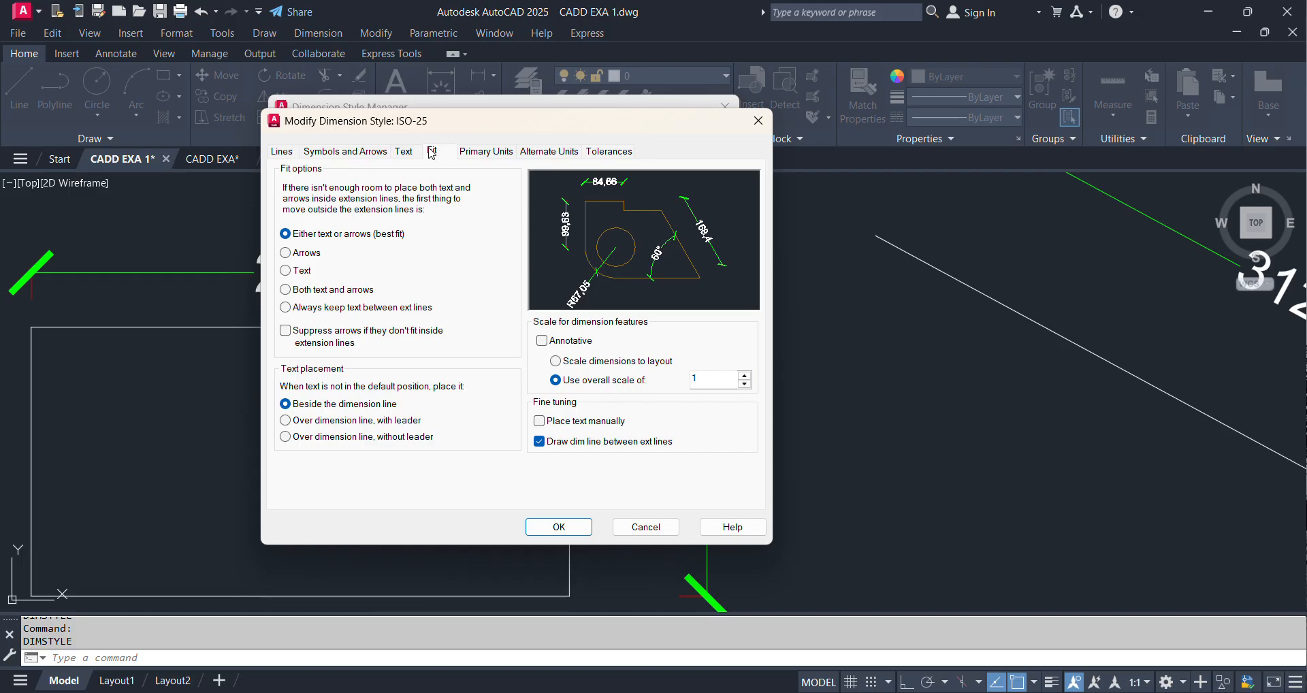
{"action": "double_click", "coordinate": [714, 379]}
{"action": "type", "text": "2"}
{"action": "left_click", "coordinate": [558, 527]}
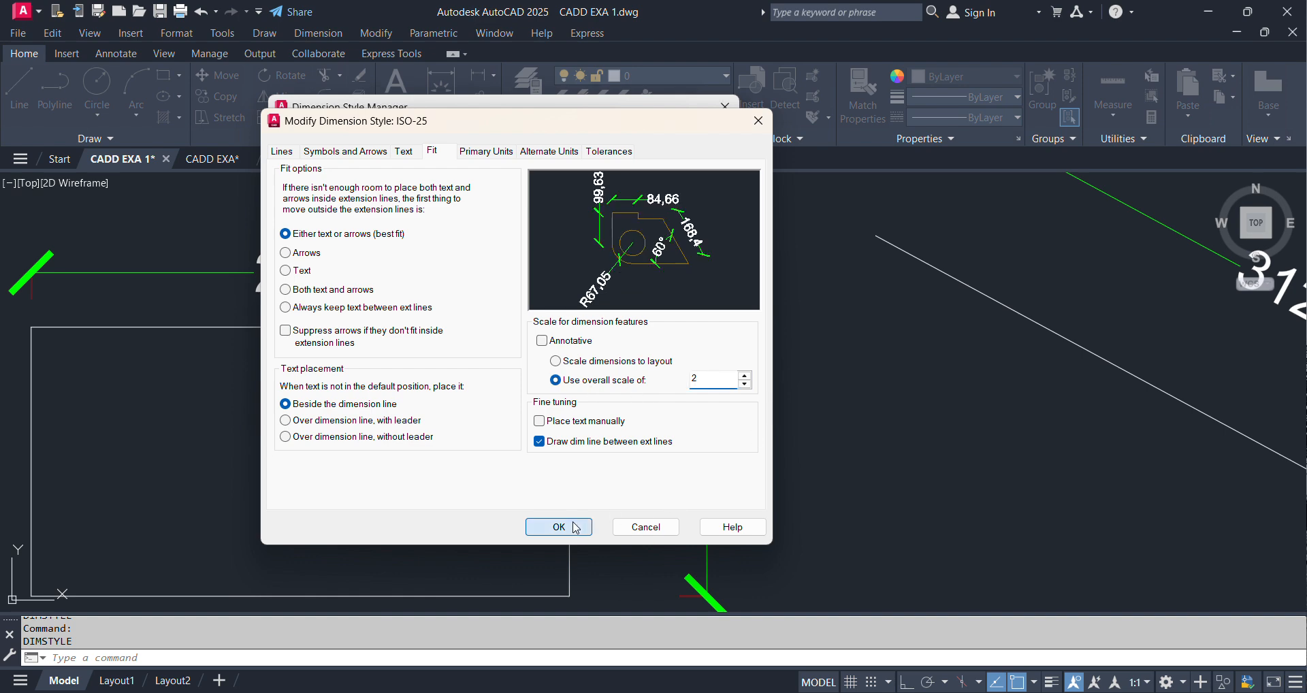
{"action": "left_click", "coordinate": [615, 470]}
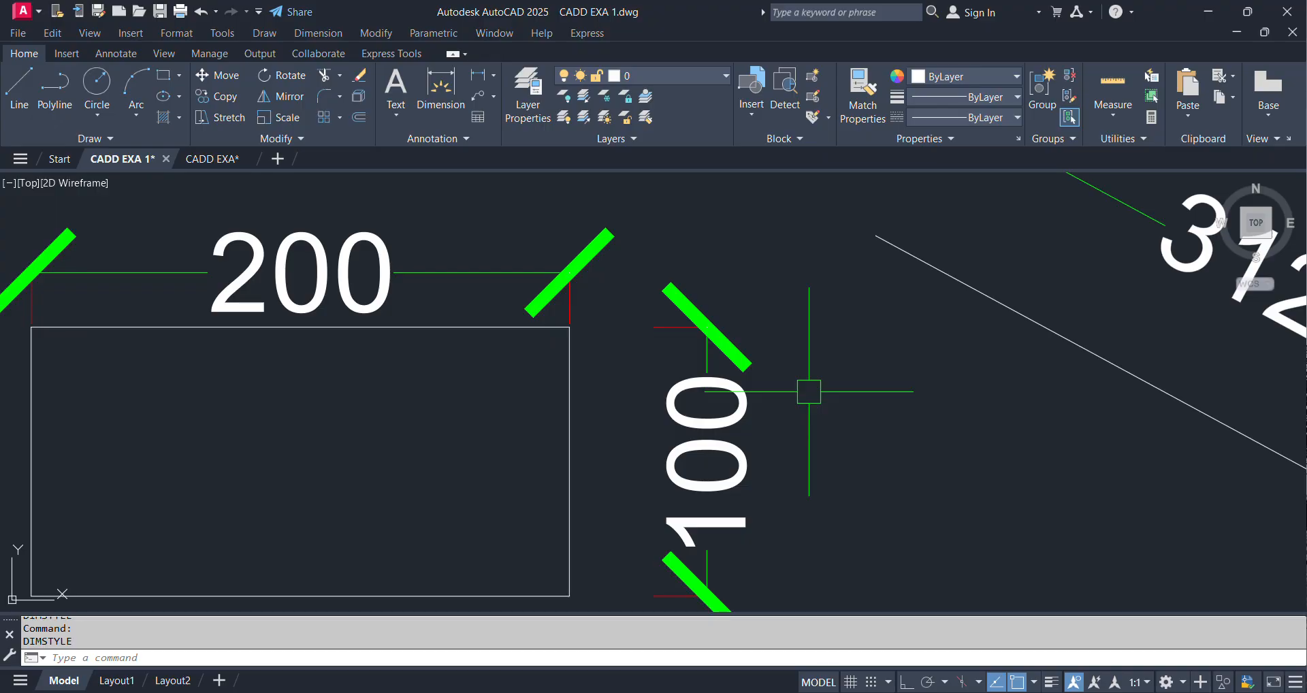
Set the ISO-25 style's overall scale to 1 and its linear unit format to Architectural, and apply both to the drawing
{"action": "key", "text": "Return"}
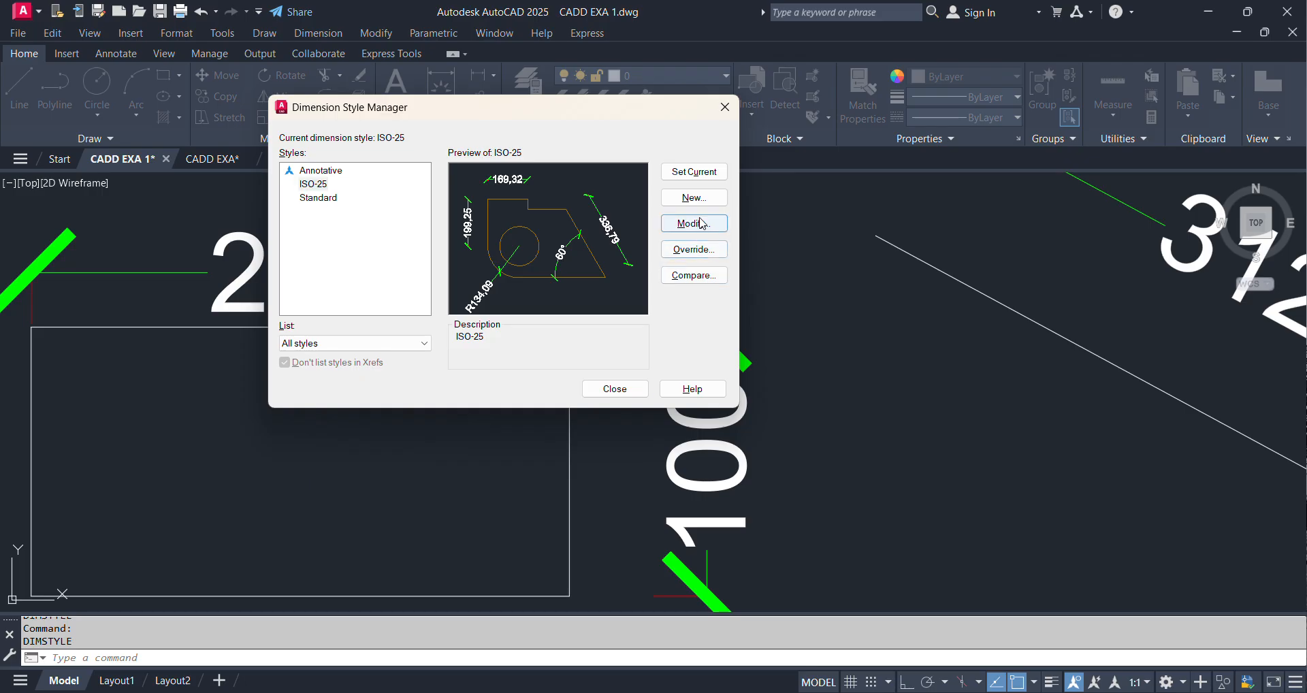
{"action": "left_click", "coordinate": [701, 223]}
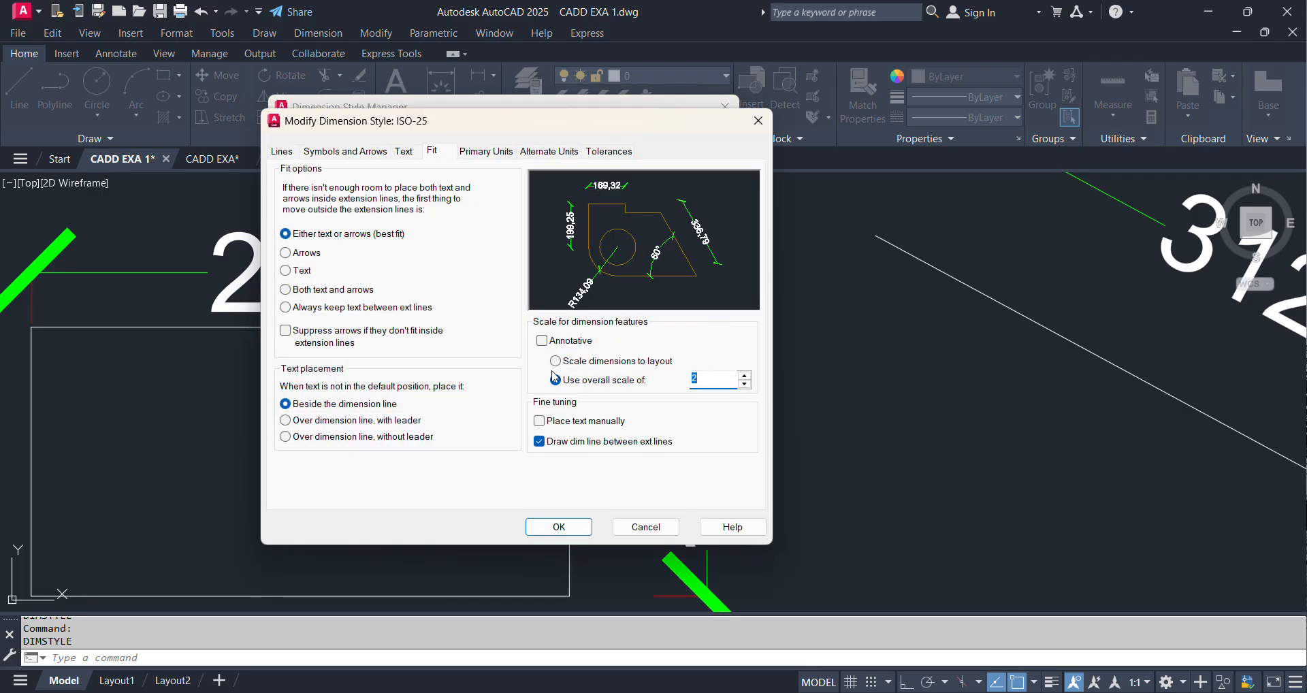
{"action": "type", "text": "1"}
{"action": "left_click", "coordinate": [484, 151]}
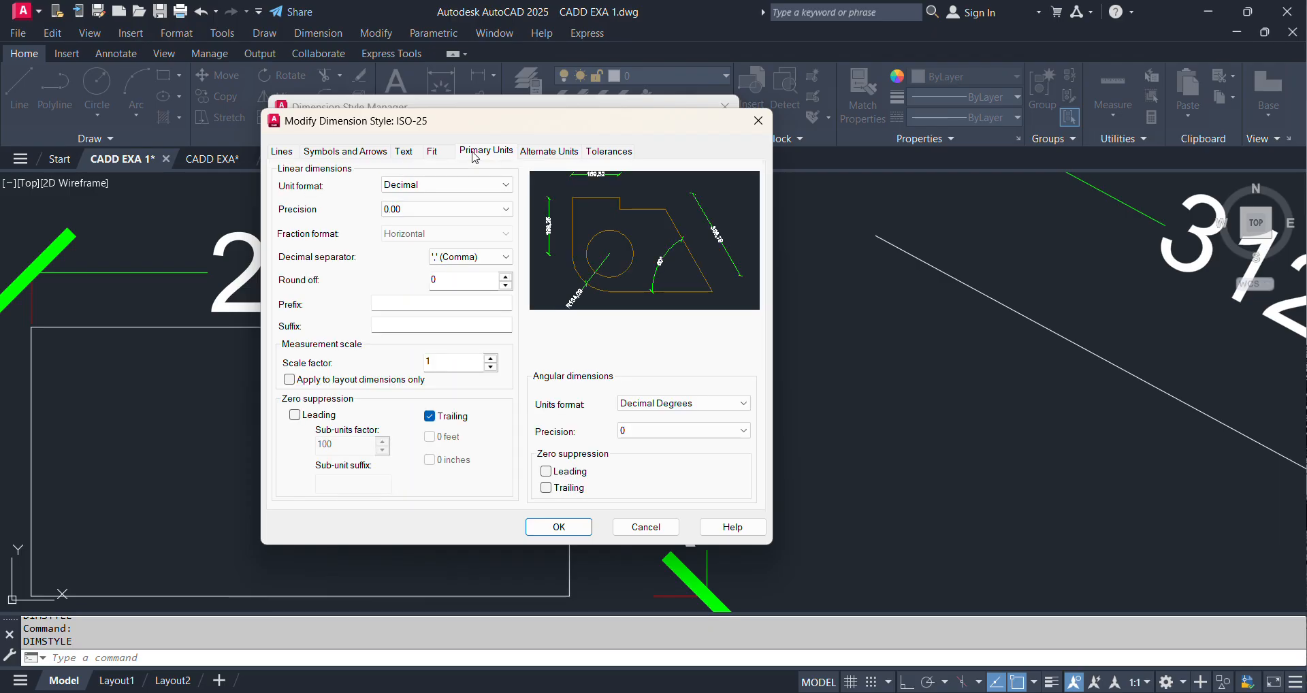
{"action": "left_click", "coordinate": [422, 196]}
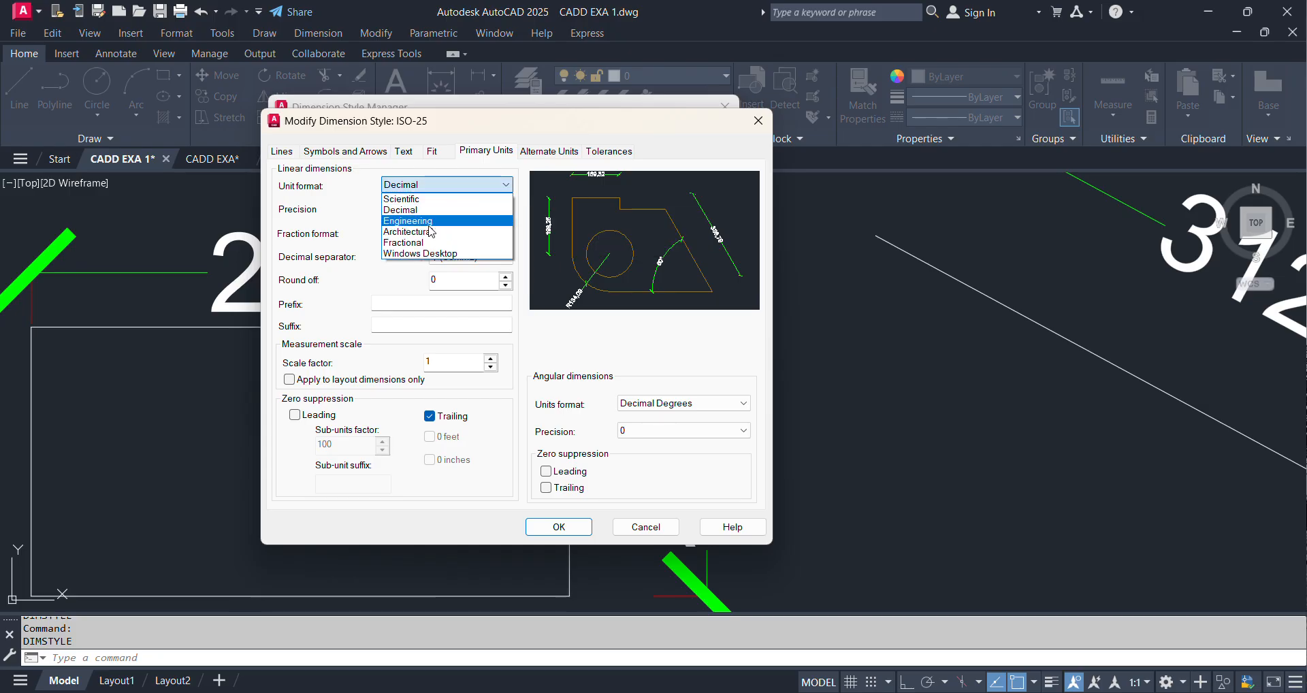
{"action": "left_click", "coordinate": [408, 231]}
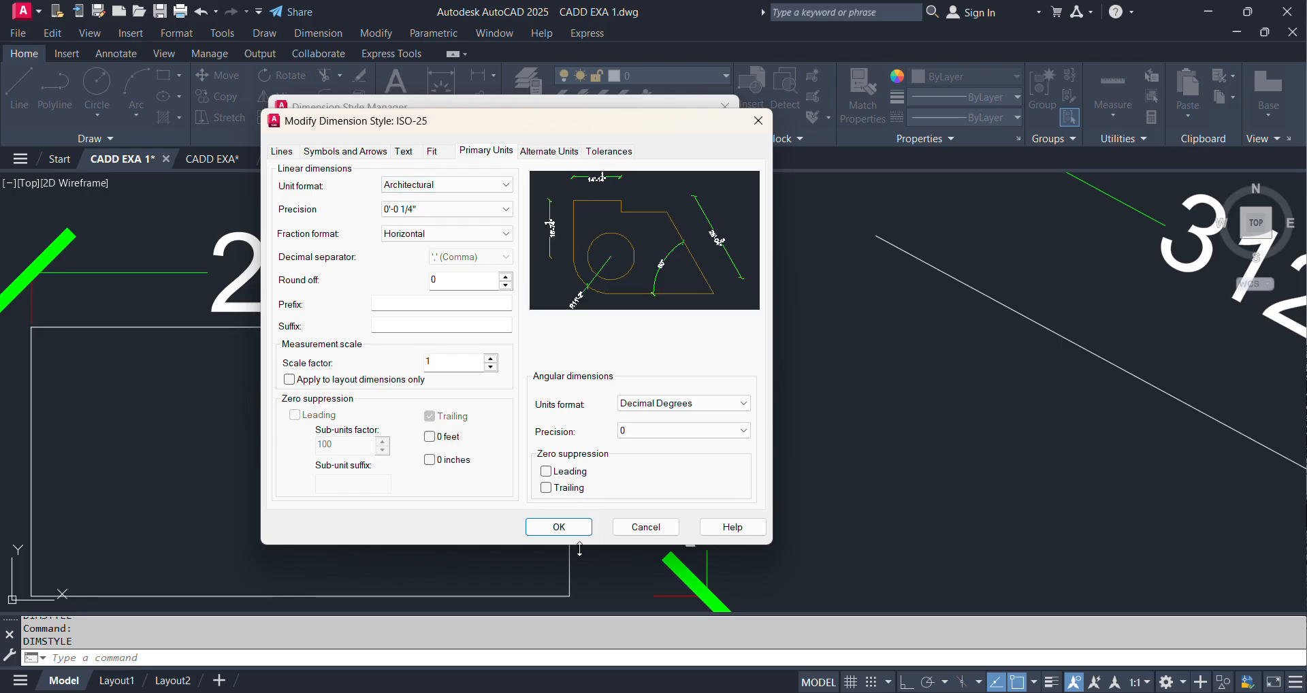
{"action": "left_click", "coordinate": [558, 527]}
{"action": "left_click", "coordinate": [614, 388]}
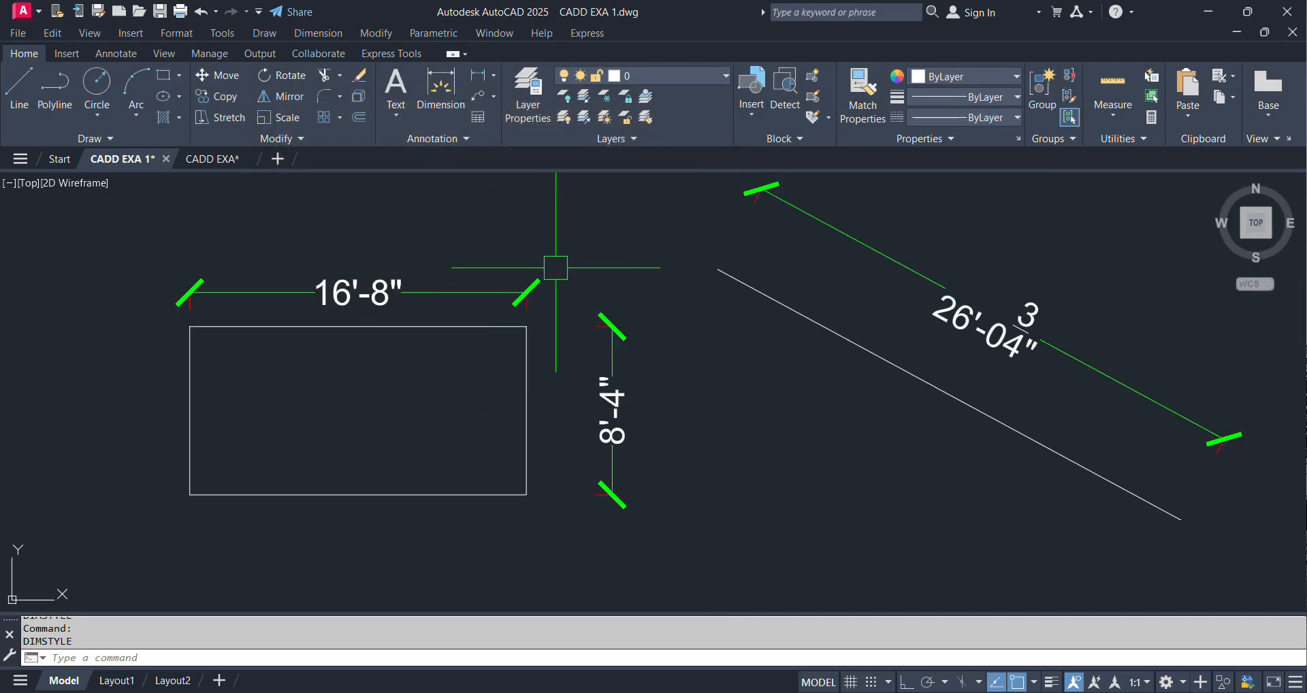
Set the ISO-25 style's linear unit format to Fractional and apply it to the drawing
{"action": "scroll", "coordinate": [436, 273], "scroll_direction": "up", "scroll_amount": 2}
{"action": "middle_click_drag", "start_coordinate": [426, 277], "coordinate": [528, 300]}
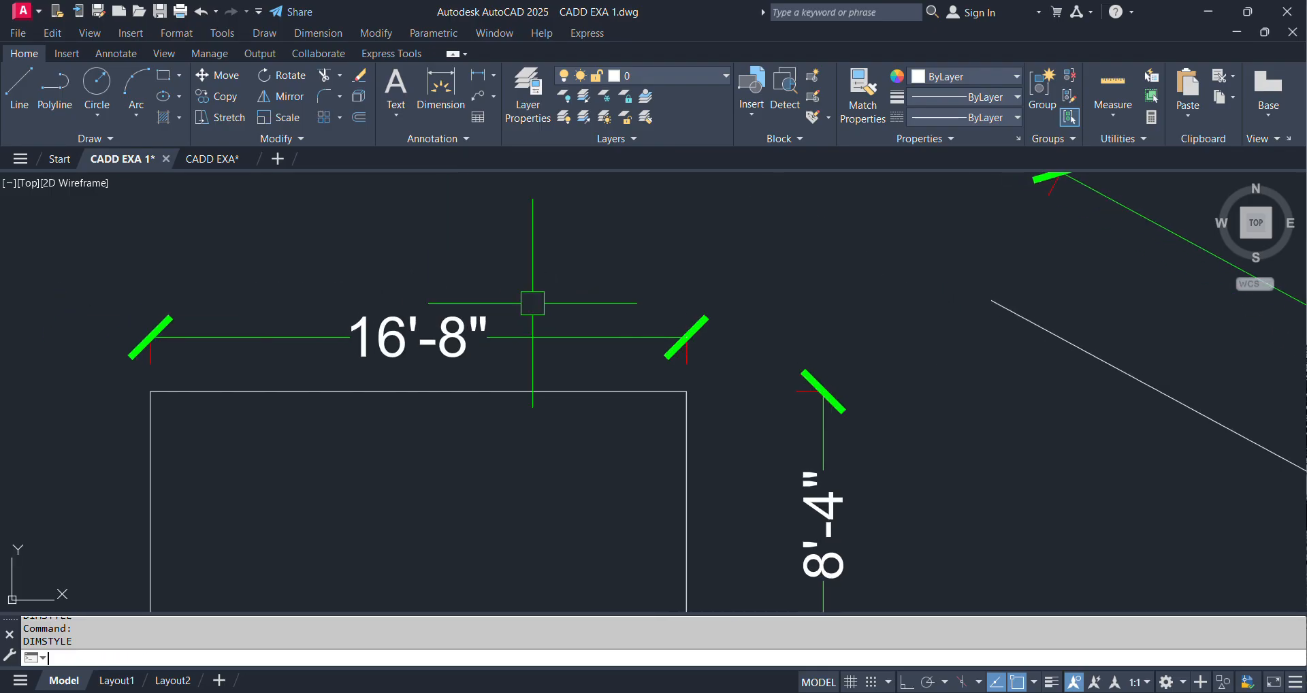
{"action": "key", "text": "Return"}
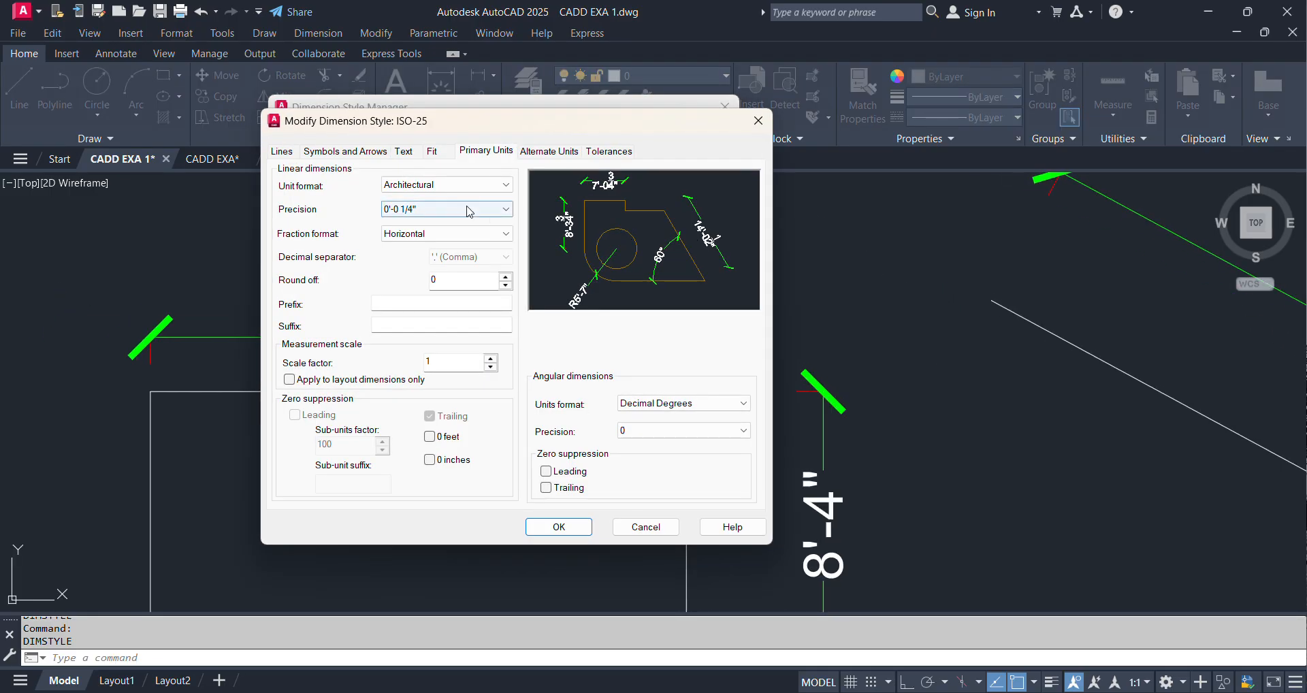
{"action": "left_click", "coordinate": [476, 184]}
{"action": "left_click", "coordinate": [444, 250]}
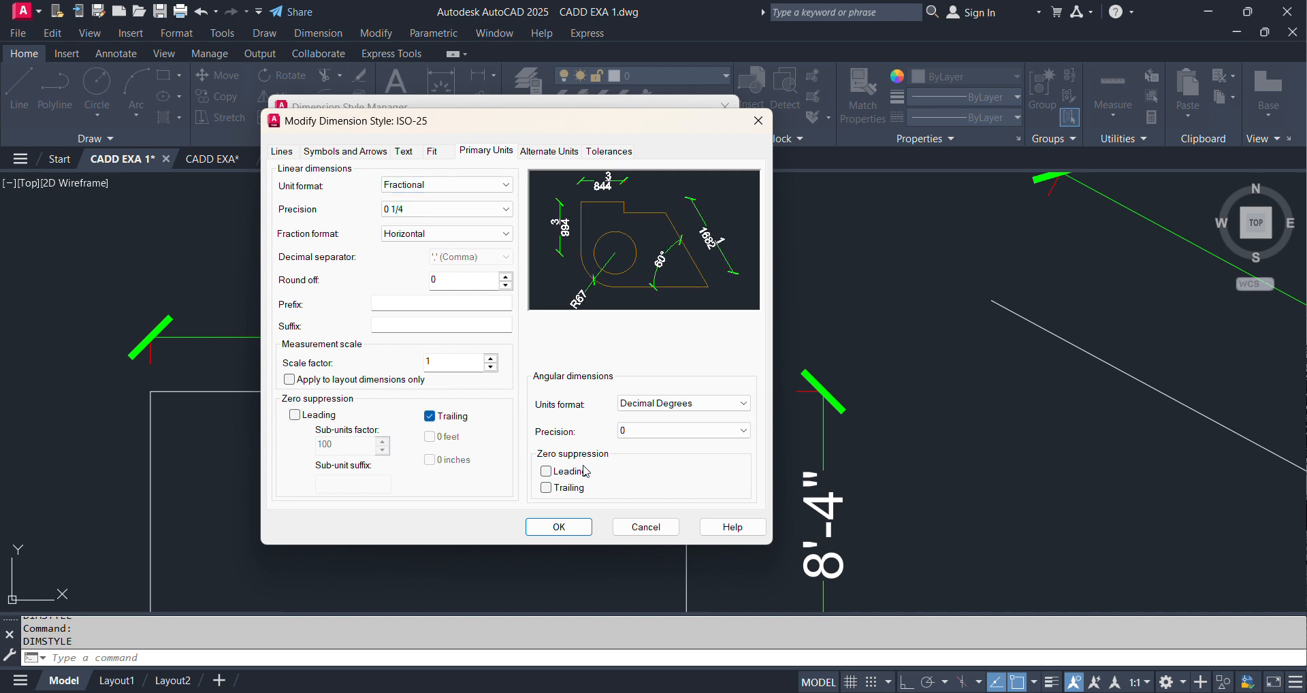
{"action": "left_click", "coordinate": [558, 527]}
{"action": "left_click", "coordinate": [619, 470]}
Set the ISO-25 style's linear unit format to Scientific and apply it to the drawing
{"action": "middle_click_drag", "start_coordinate": [780, 400], "coordinate": [688, 338]}
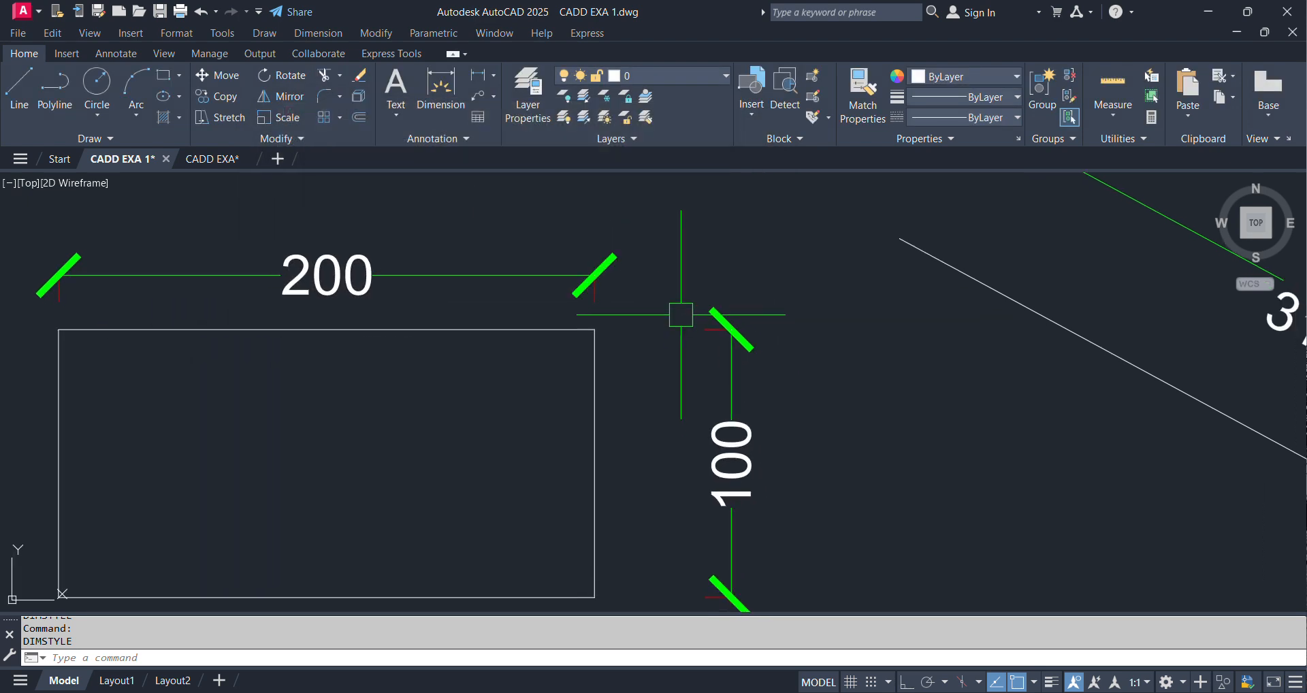
{"action": "key", "text": "Return"}
{"action": "left_click", "coordinate": [696, 226]}
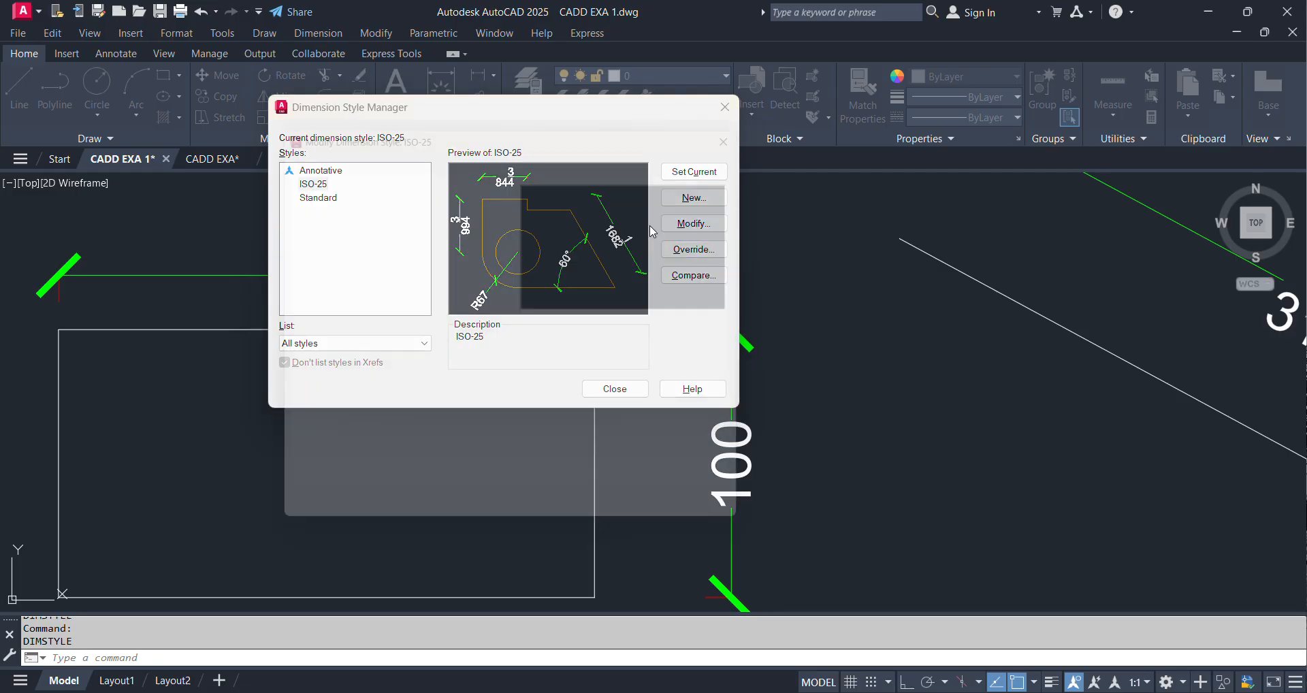
{"action": "left_click", "coordinate": [453, 185]}
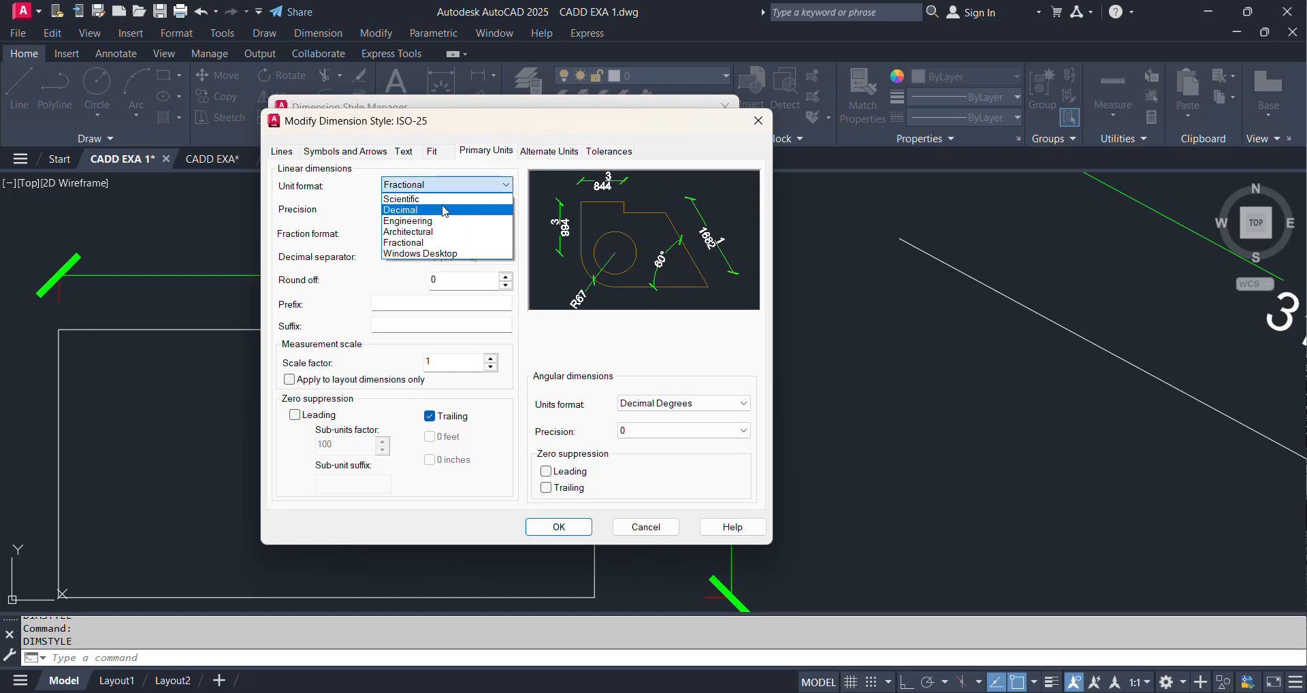
{"action": "left_click", "coordinate": [446, 199]}
{"action": "left_click", "coordinate": [578, 526]}
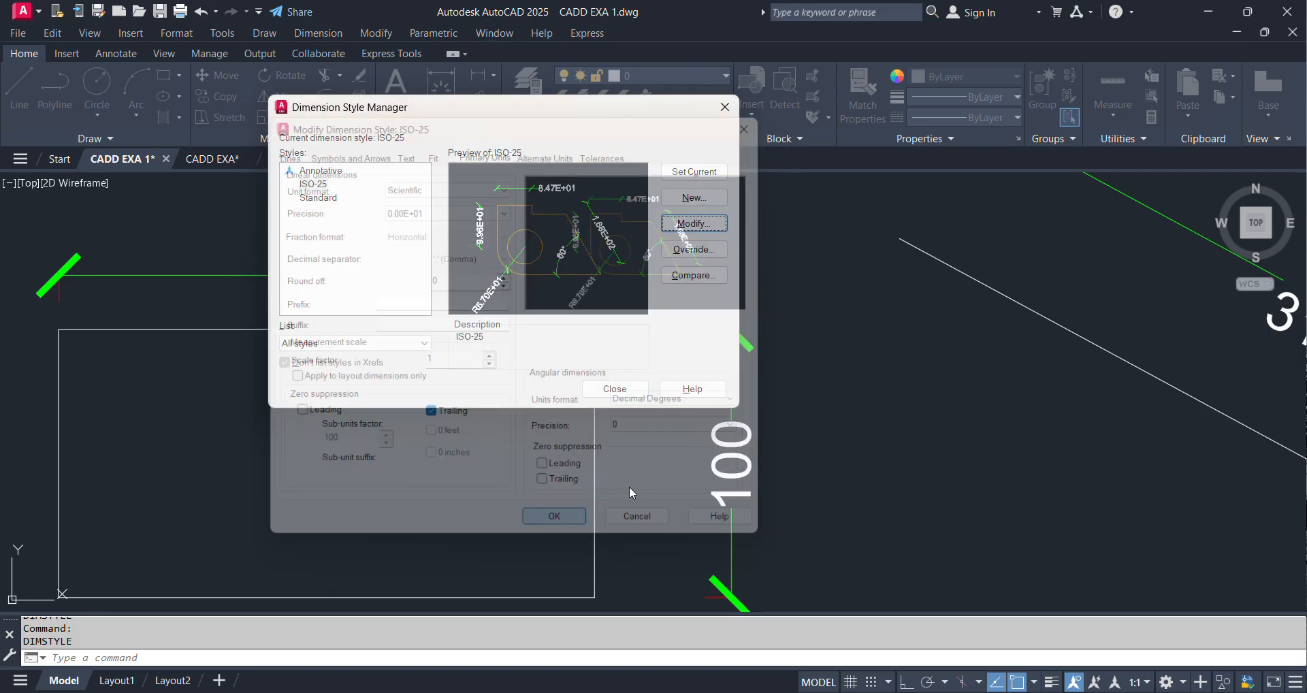
{"action": "left_click", "coordinate": [694, 466]}
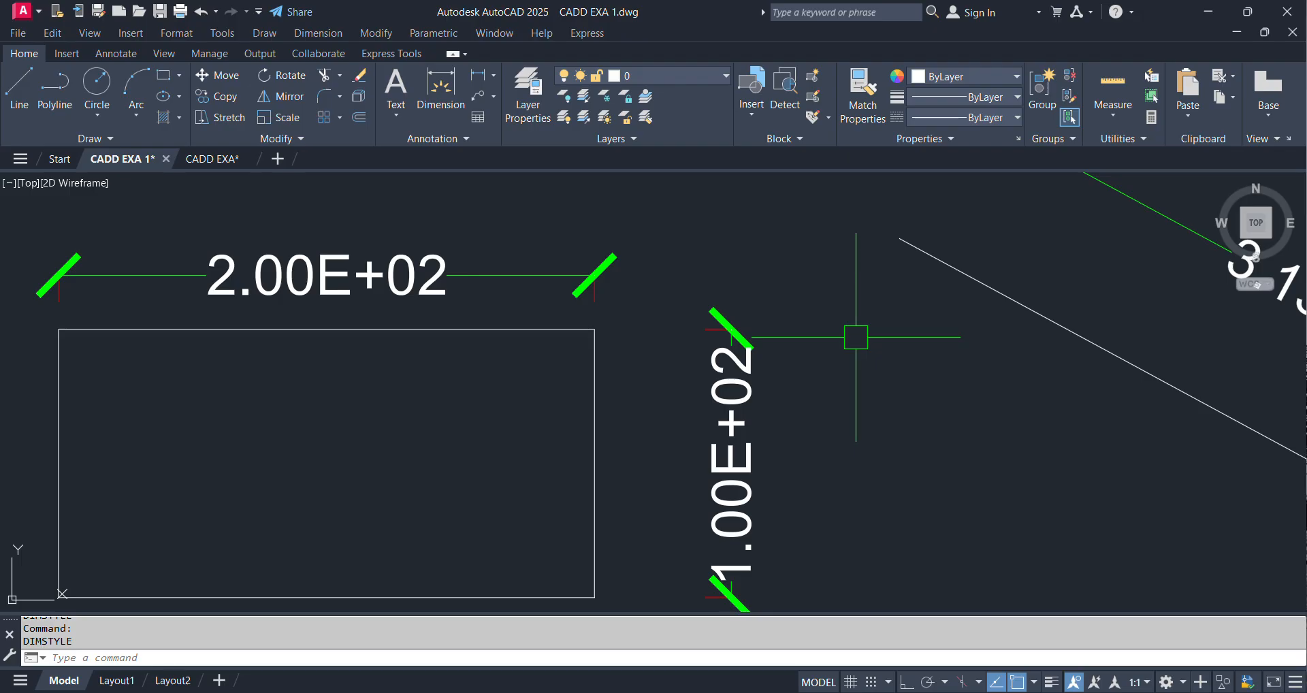
Set the ISO-25 style's linear unit format to Decimal and apply it to the drawing
{"action": "key", "text": "Return"}
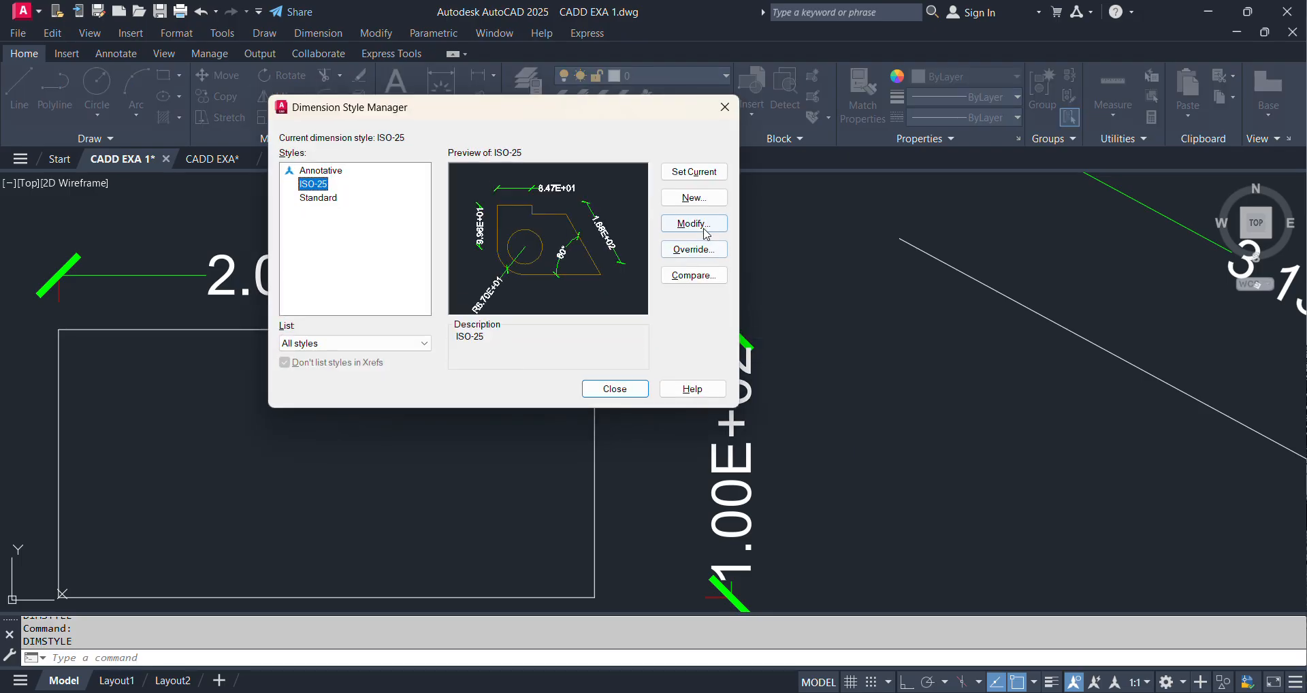
{"action": "left_click", "coordinate": [695, 224]}
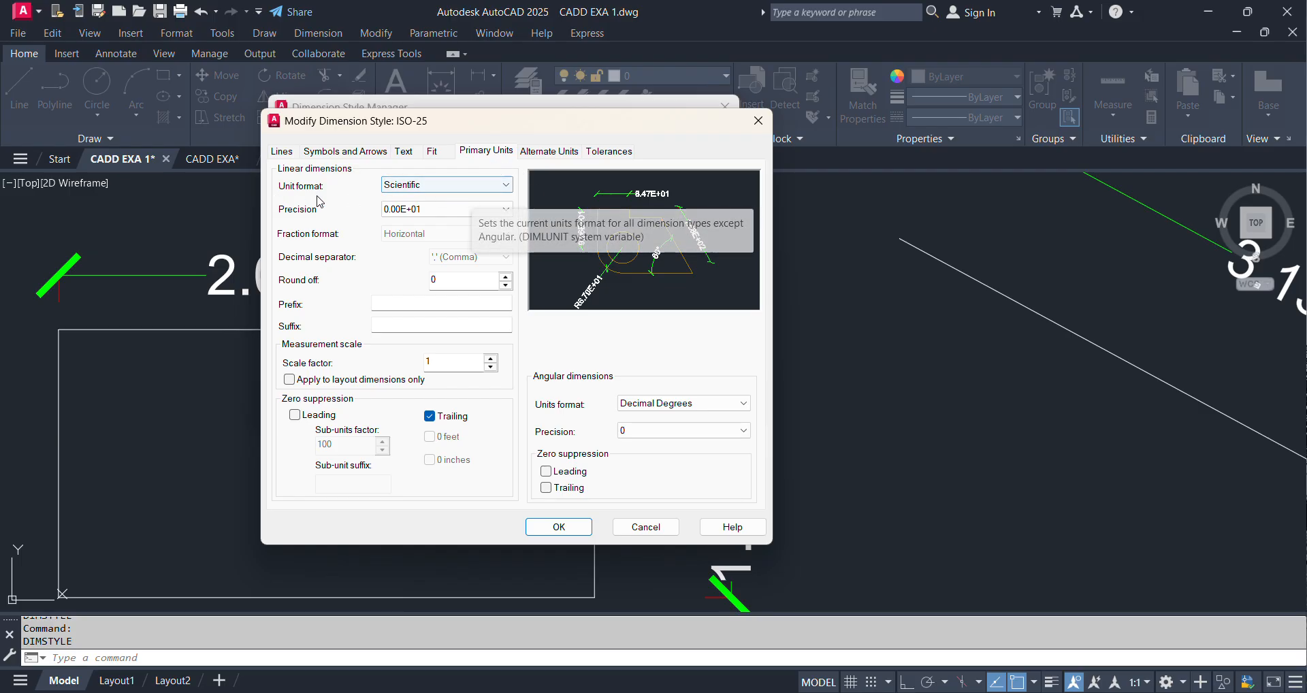
{"action": "left_click", "coordinate": [433, 188]}
{"action": "left_click", "coordinate": [432, 210]}
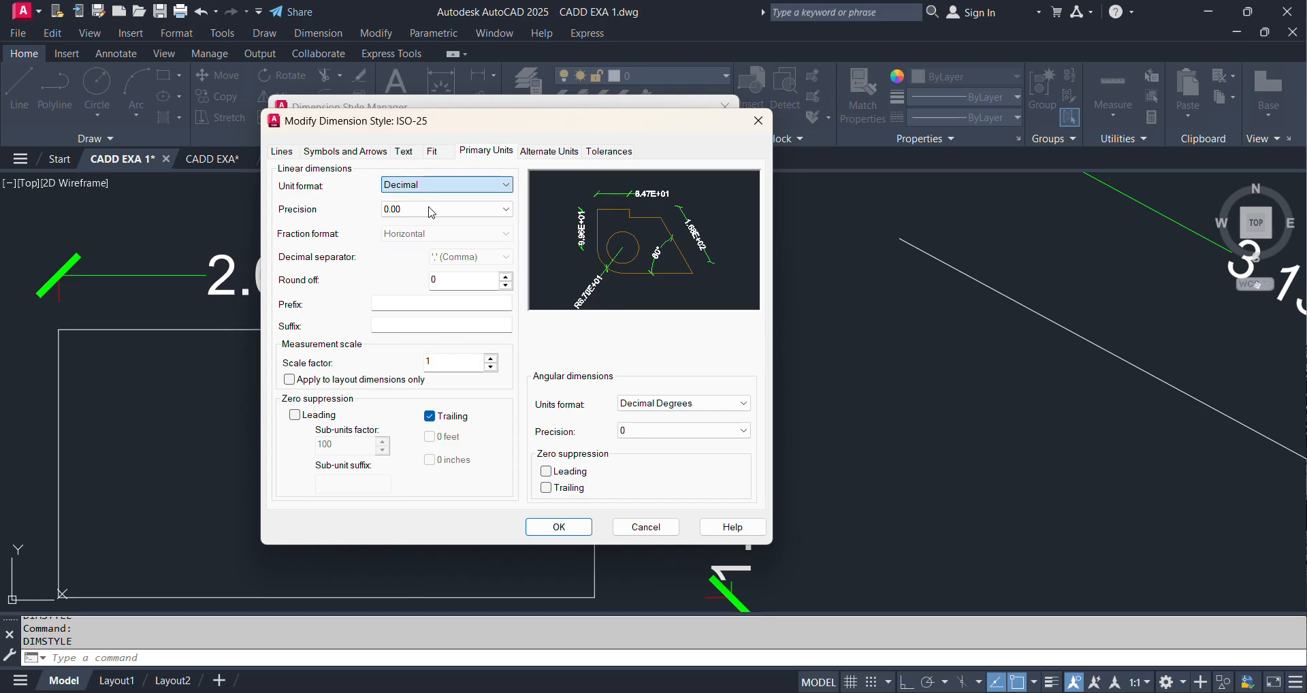
{"action": "left_click", "coordinate": [558, 526]}
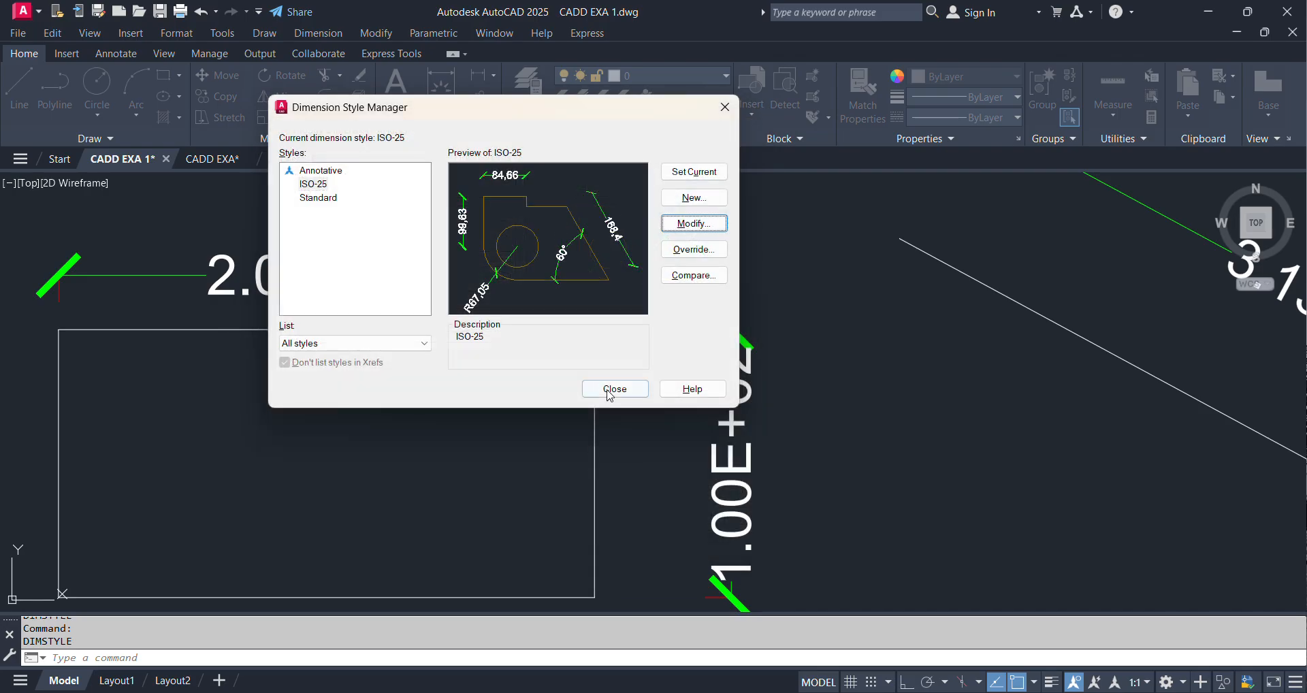
{"action": "left_click", "coordinate": [613, 469]}
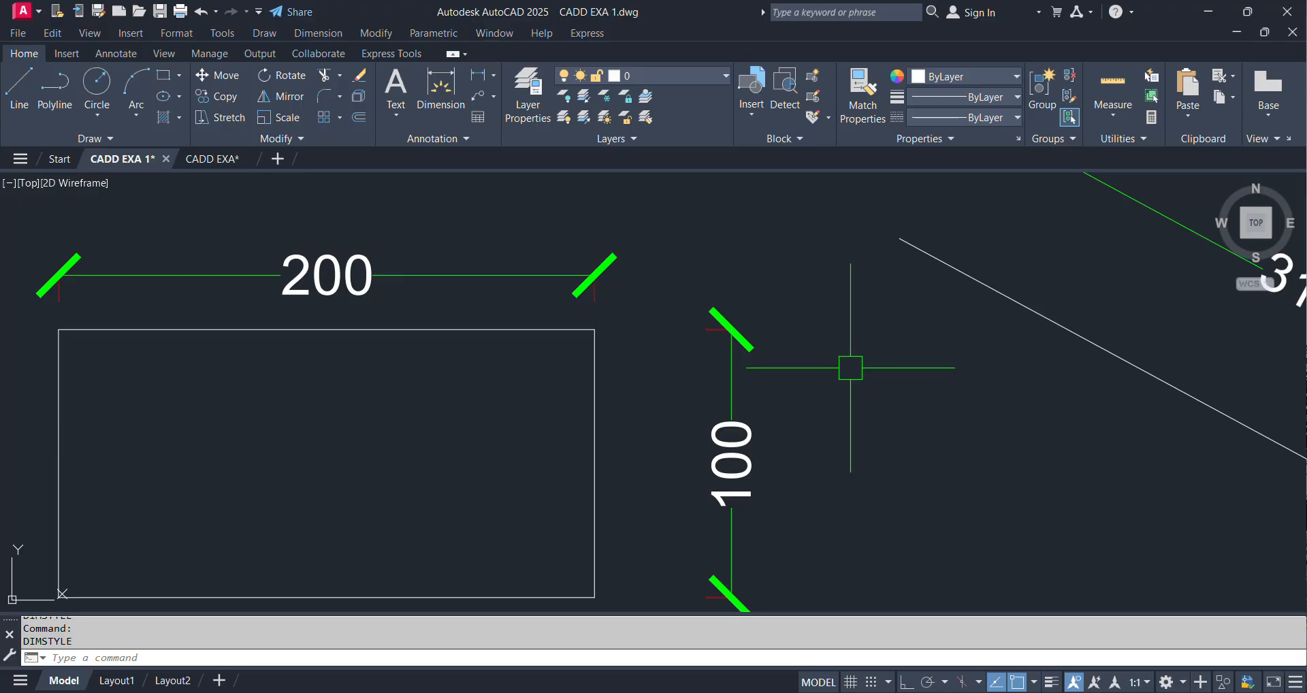
{"action": "key", "text": "Return"}
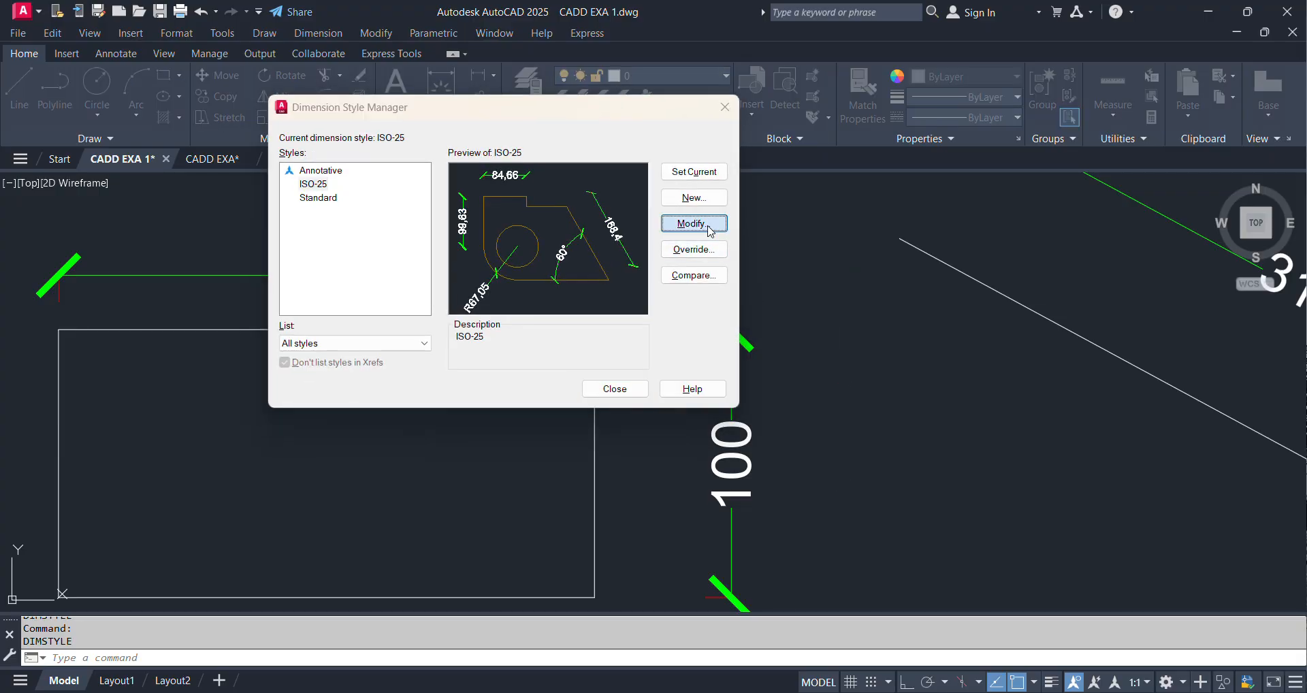
{"action": "left_click", "coordinate": [704, 219]}
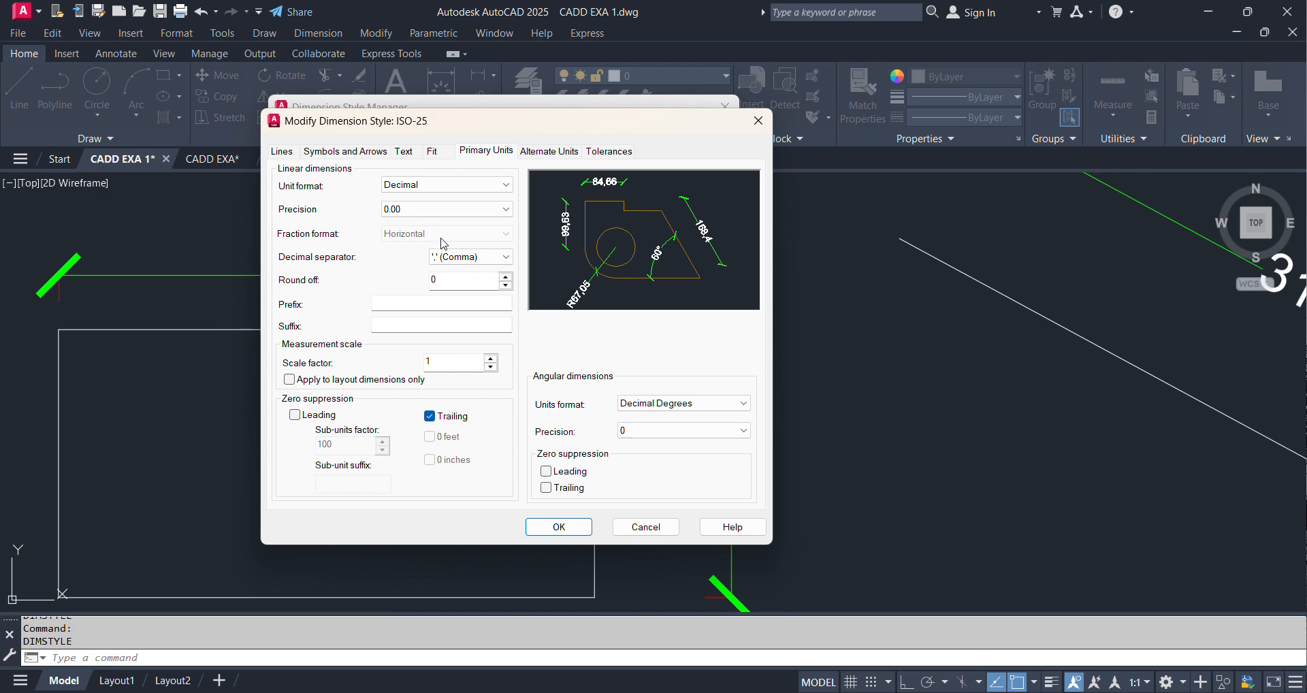
{"action": "left_click", "coordinate": [558, 527]}
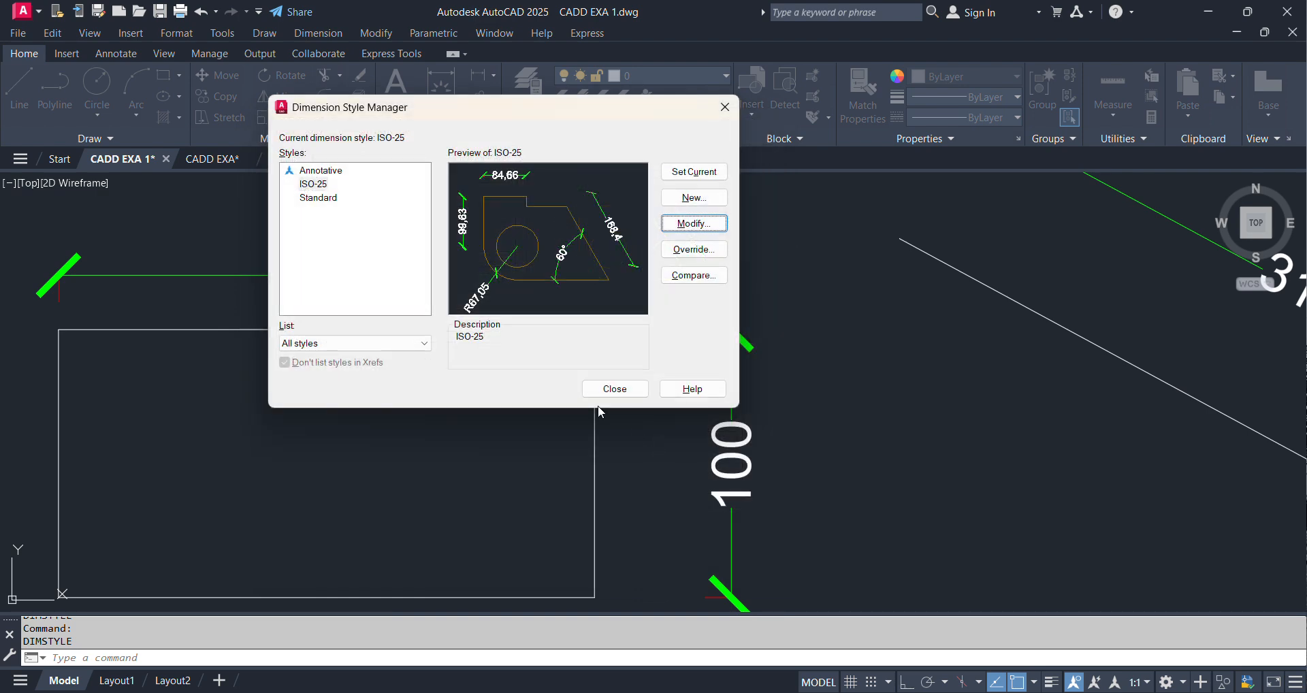
{"action": "left_click", "coordinate": [609, 390]}
Draw a horizontal line 125.5678 units long above and to the left of the rectangle, with ortho mode on
{"action": "mouse_move", "coordinate": [365, 350]}
{"action": "middle_mouse_down"}
{"action": "mouse_move", "coordinate": [752, 499]}
{"action": "mouse_move", "coordinate": [584, 426]}
{"action": "middle_mouse_up"}
{"action": "type", "text": "L"}
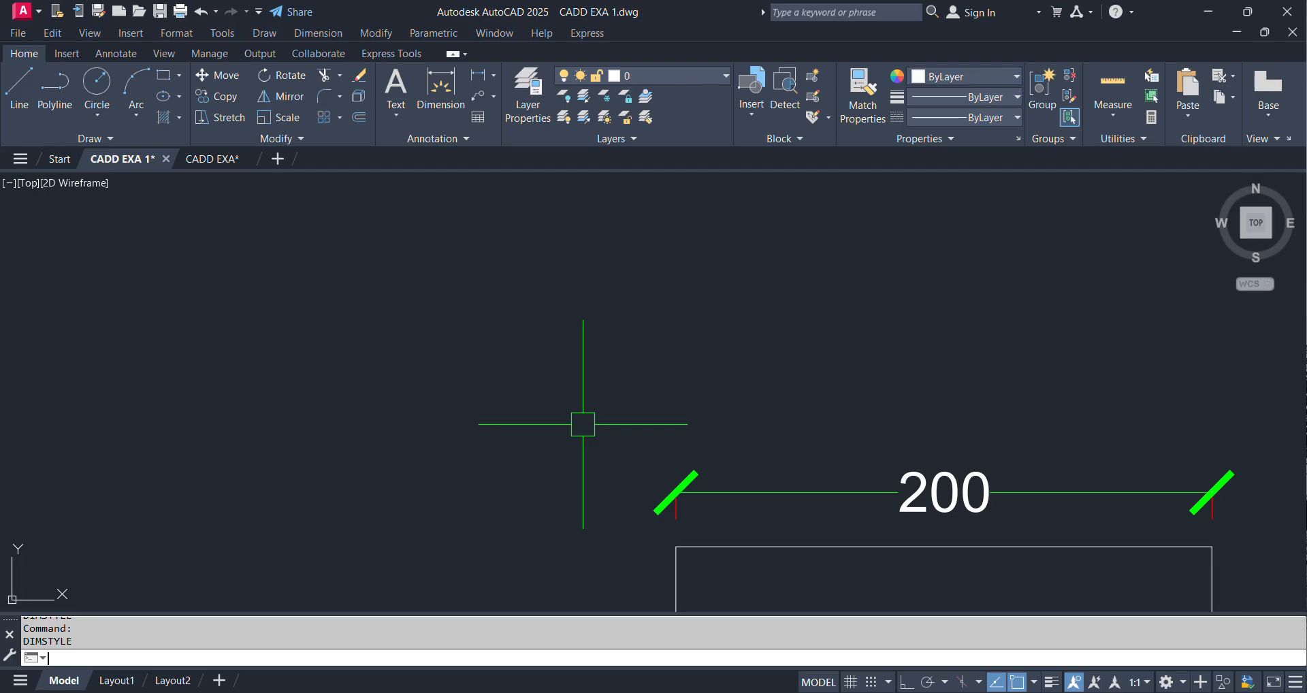
{"action": "key", "text": "Return"}
{"action": "left_click", "coordinate": [273, 356]}
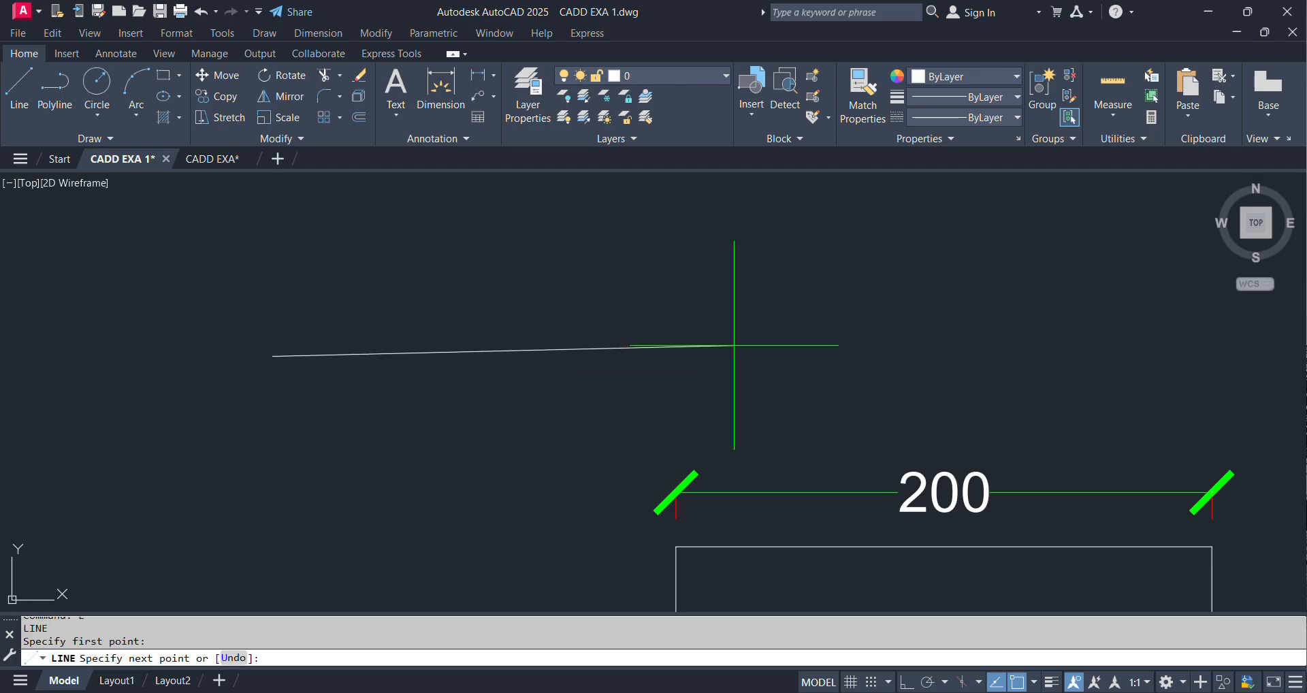
{"action": "key", "text": "F8"}
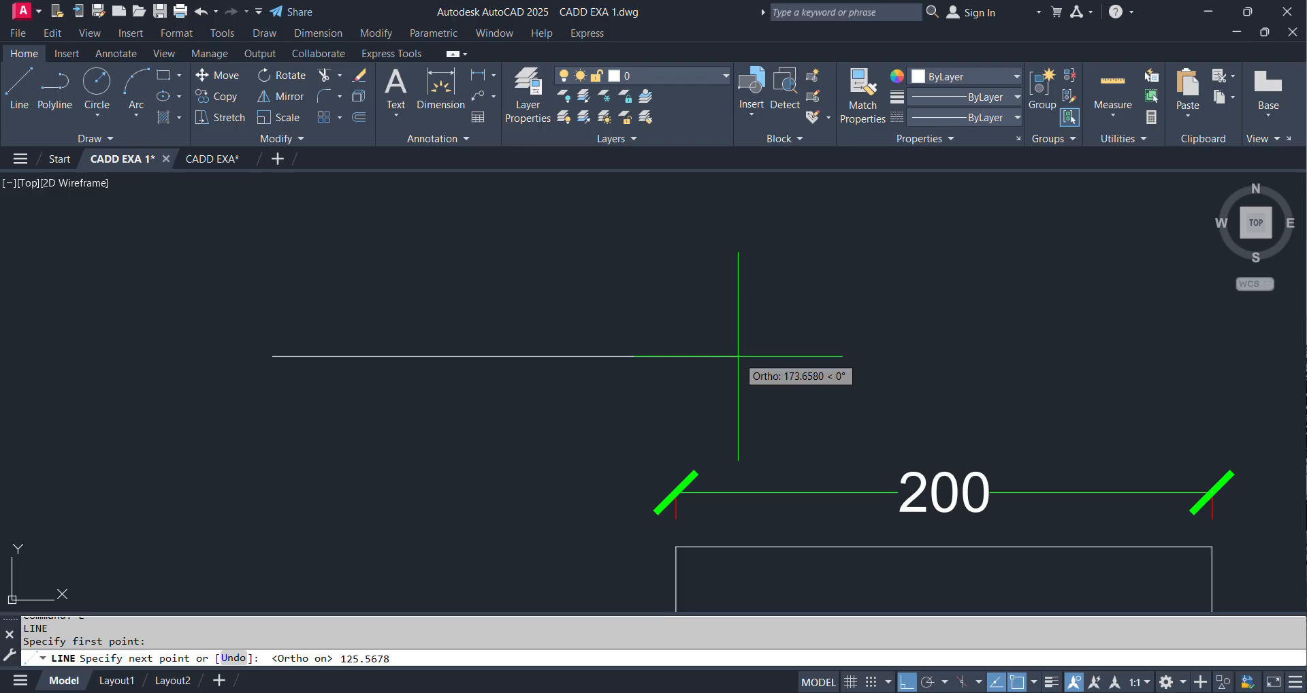
{"action": "key", "text": "Return"}
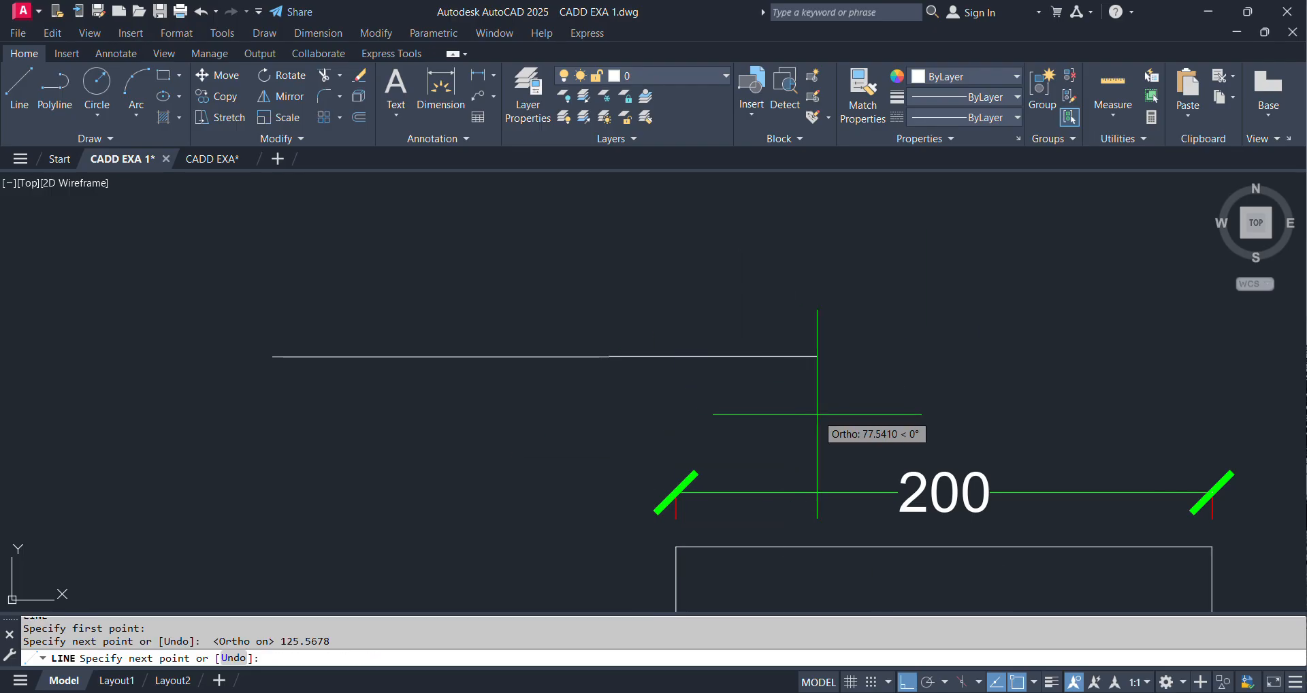
{"action": "key", "text": "Escape"}
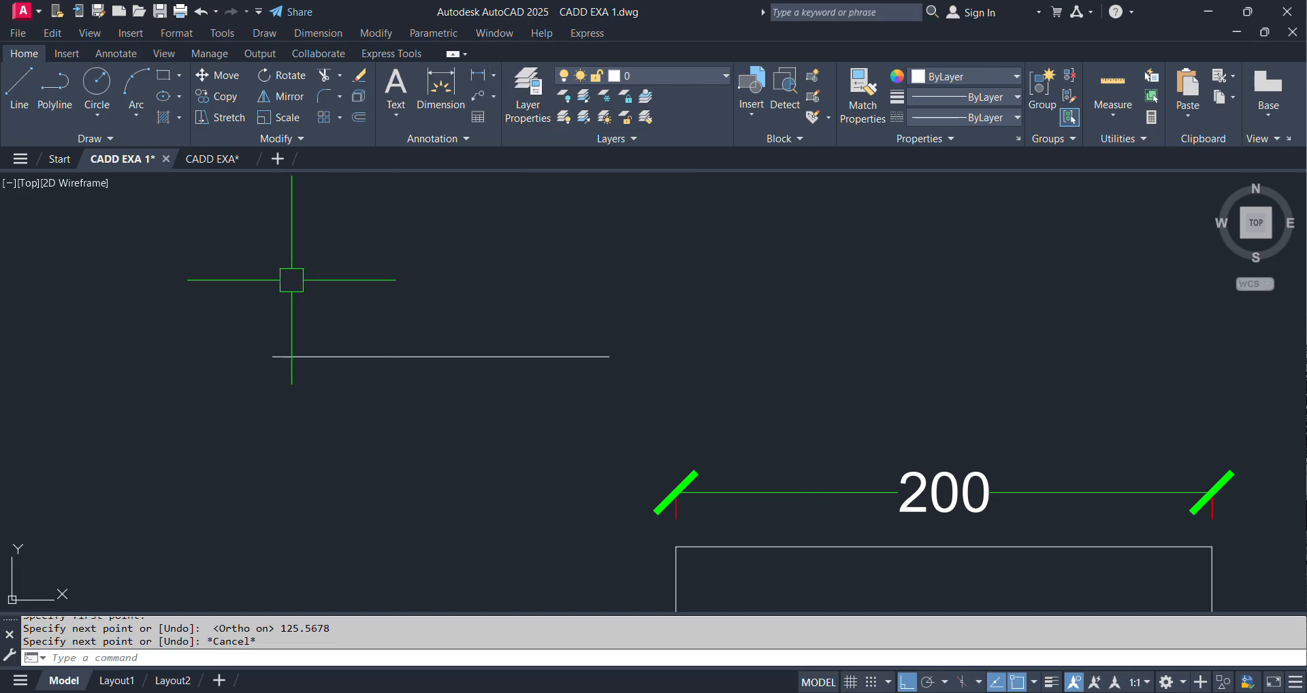
Add a linear dimension between the endpoints of the new horizontal line, placed above it
{"action": "left_click", "coordinate": [446, 115]}
{"action": "left_click", "coordinate": [272, 356]}
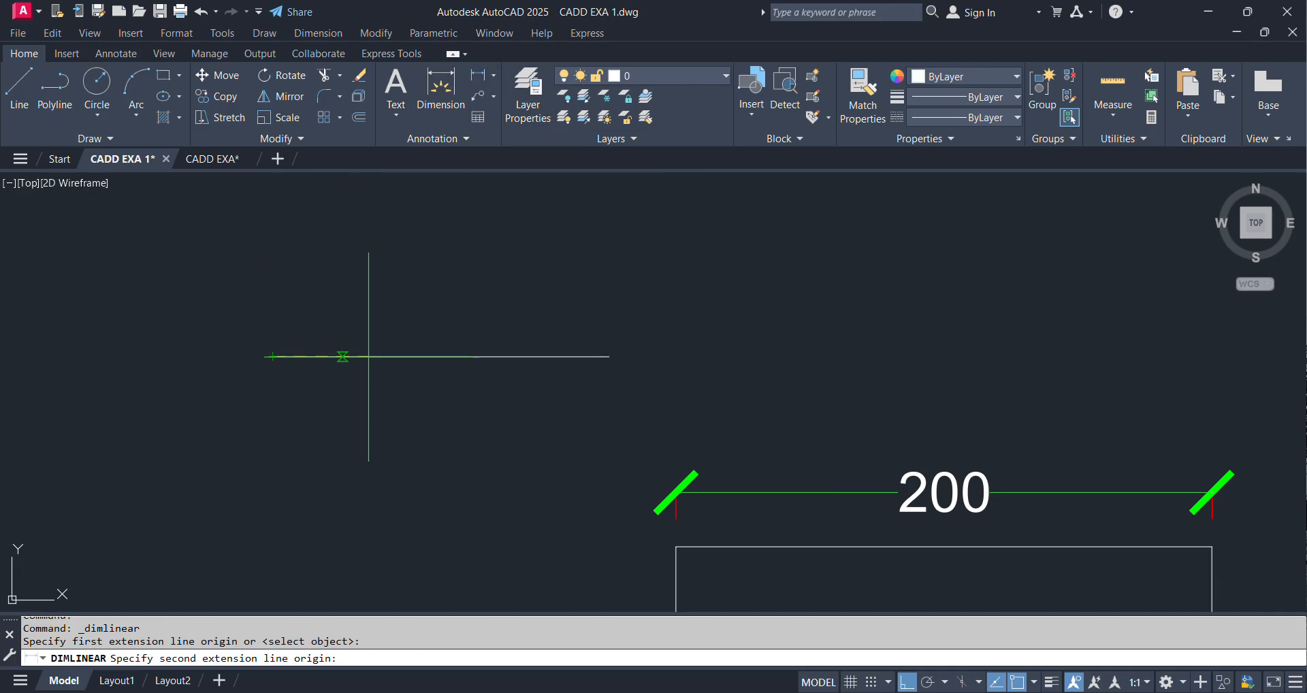
{"action": "left_click", "coordinate": [609, 356]}
{"action": "left_click", "coordinate": [612, 277]}
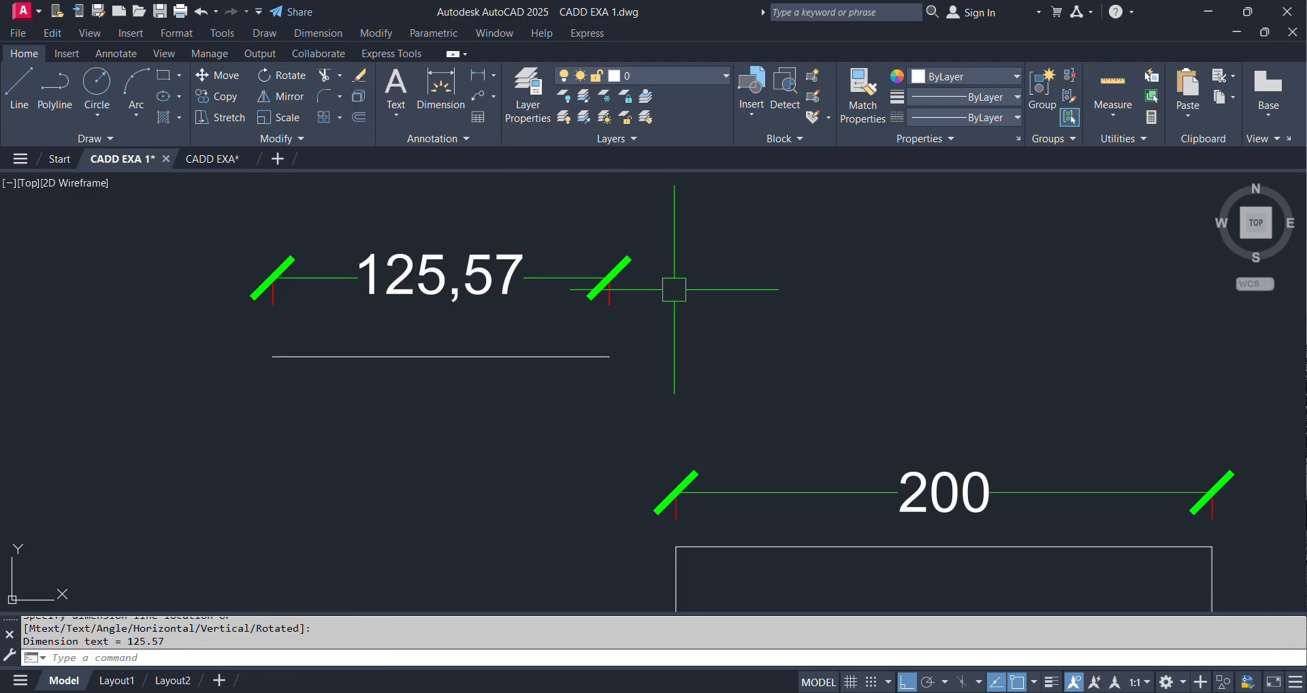
Set the ISO-25 style's linear dimension precision to 0.000 and apply it to the drawing
{"action": "middle_click_drag", "start_coordinate": [689, 272], "coordinate": [691, 316]}
{"action": "scroll", "coordinate": [613, 250], "scroll_direction": "up", "scroll_amount": 2}
{"action": "middle_click_drag", "start_coordinate": [614, 250], "coordinate": [671, 219]}
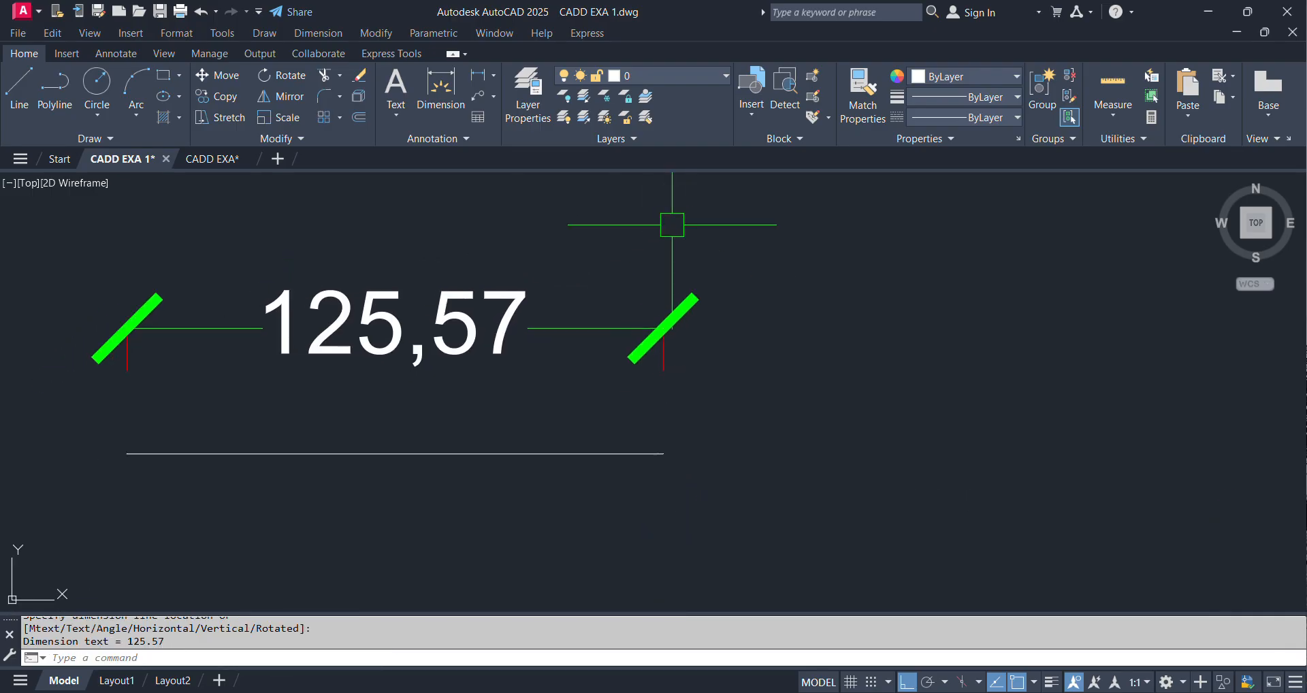
{"action": "type", "text": "D"}
{"action": "key", "text": "Return"}
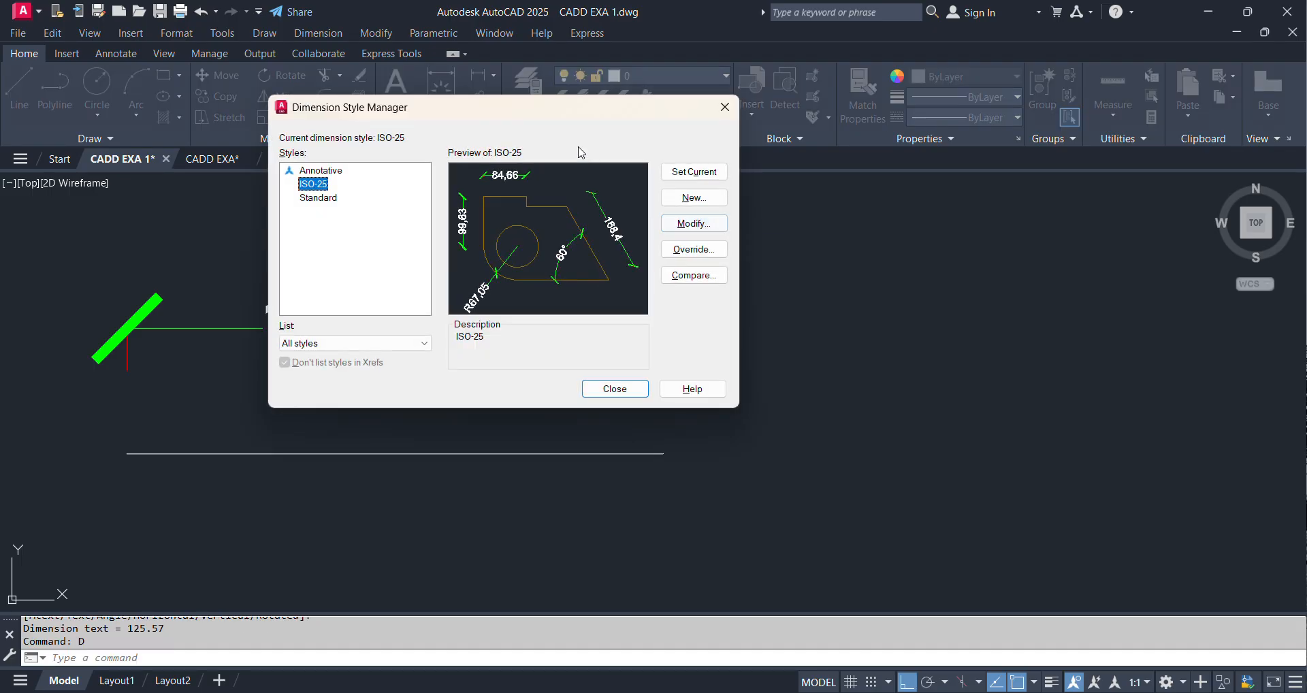
{"action": "left_click_drag", "start_coordinate": [554, 109], "coordinate": [1039, 104]}
{"action": "left_click", "coordinate": [1171, 219]}
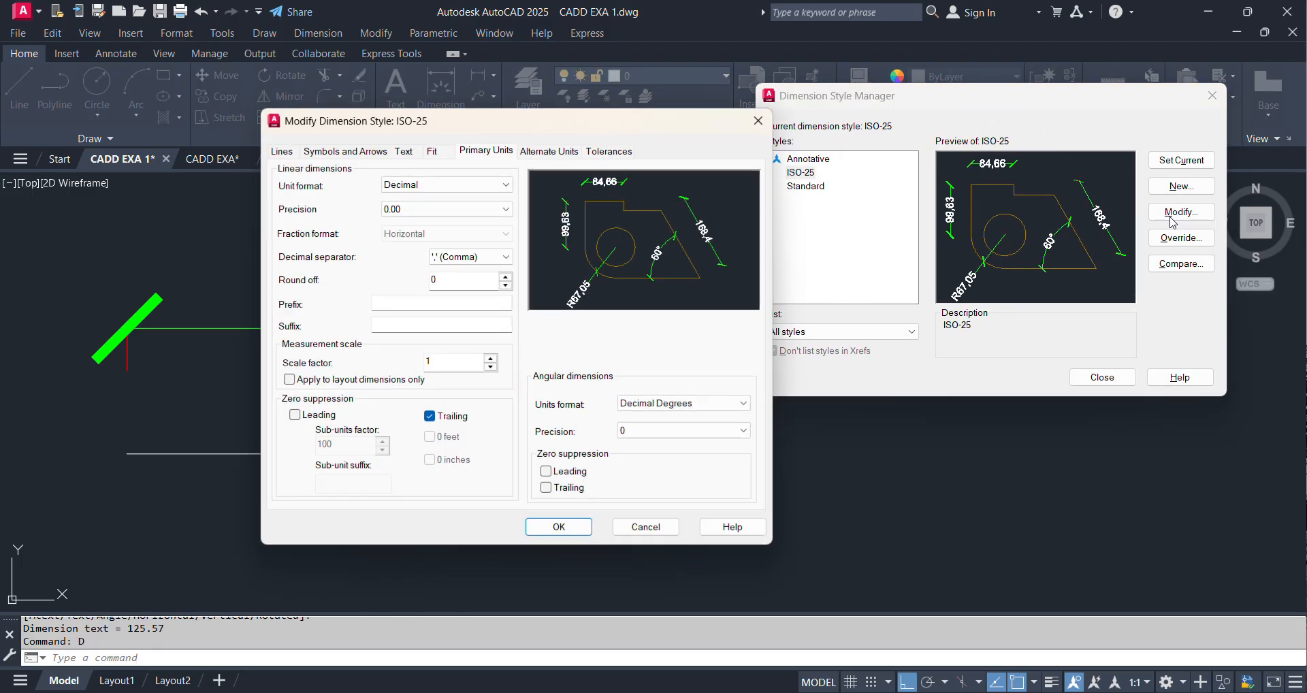
{"action": "left_click_drag", "start_coordinate": [503, 122], "coordinate": [1004, 117]}
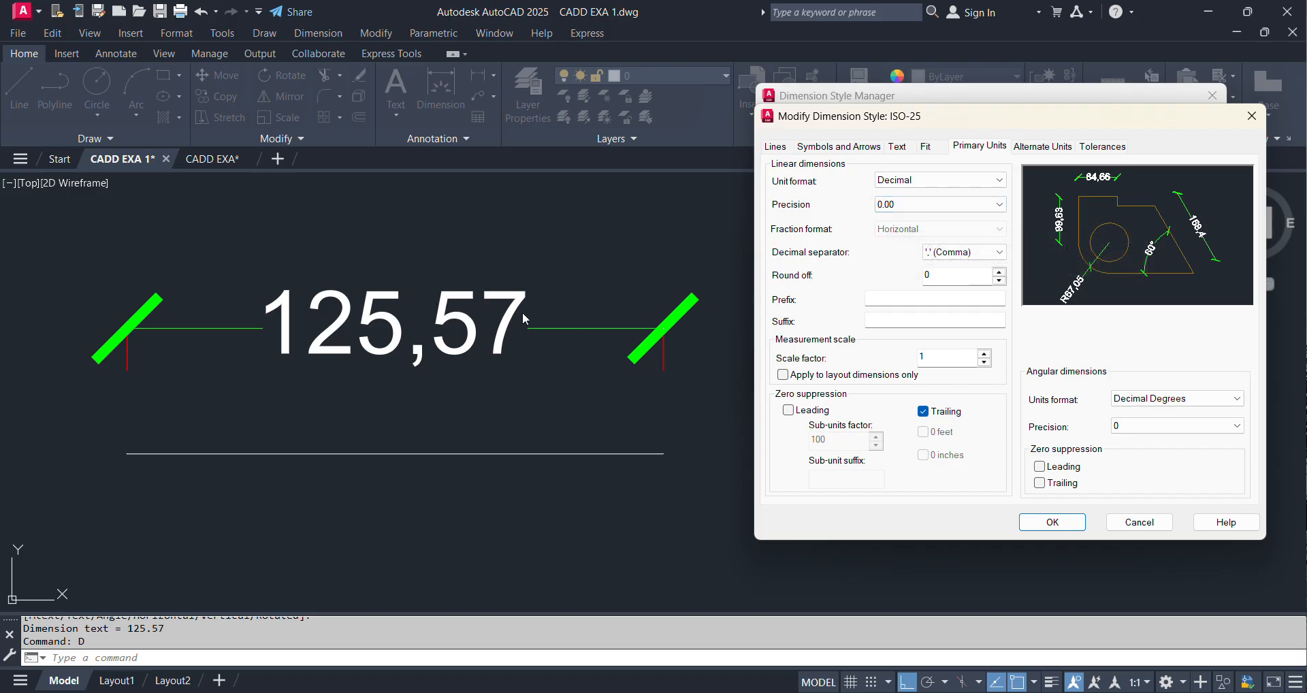
{"action": "left_click", "coordinate": [939, 205]}
{"action": "left_click", "coordinate": [906, 252]}
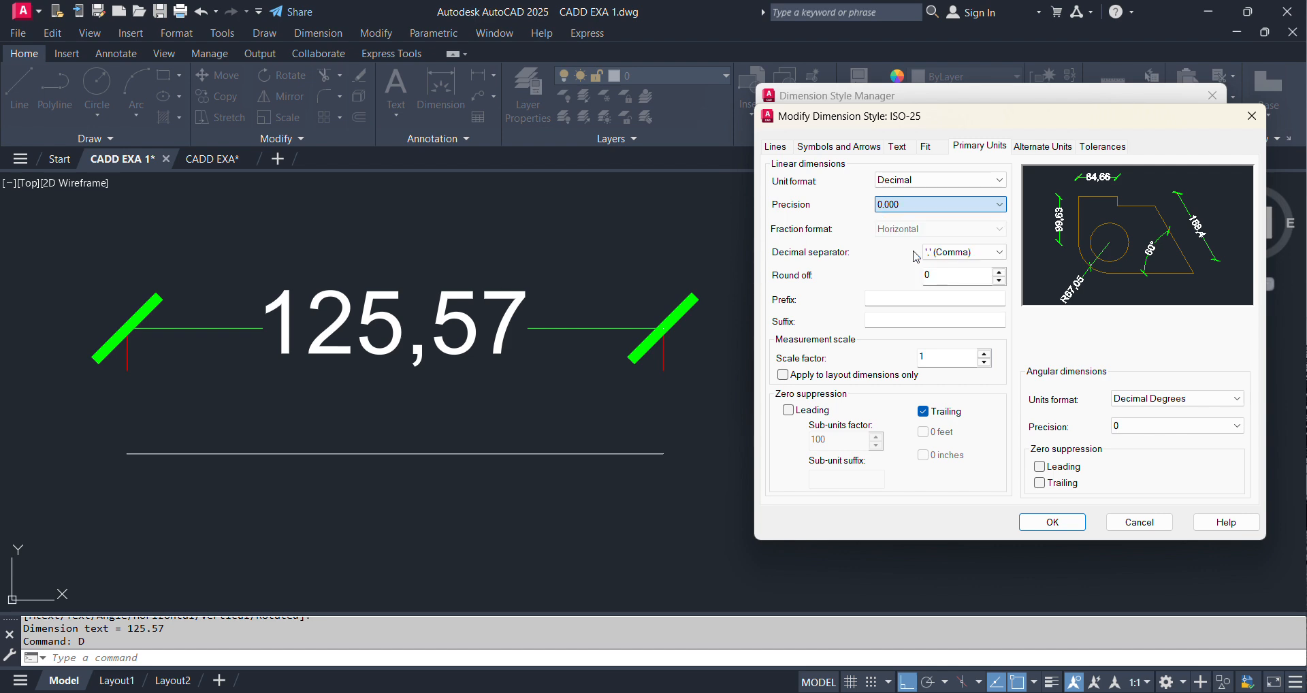
{"action": "left_click", "coordinate": [1073, 524]}
{"action": "left_click", "coordinate": [1098, 381]}
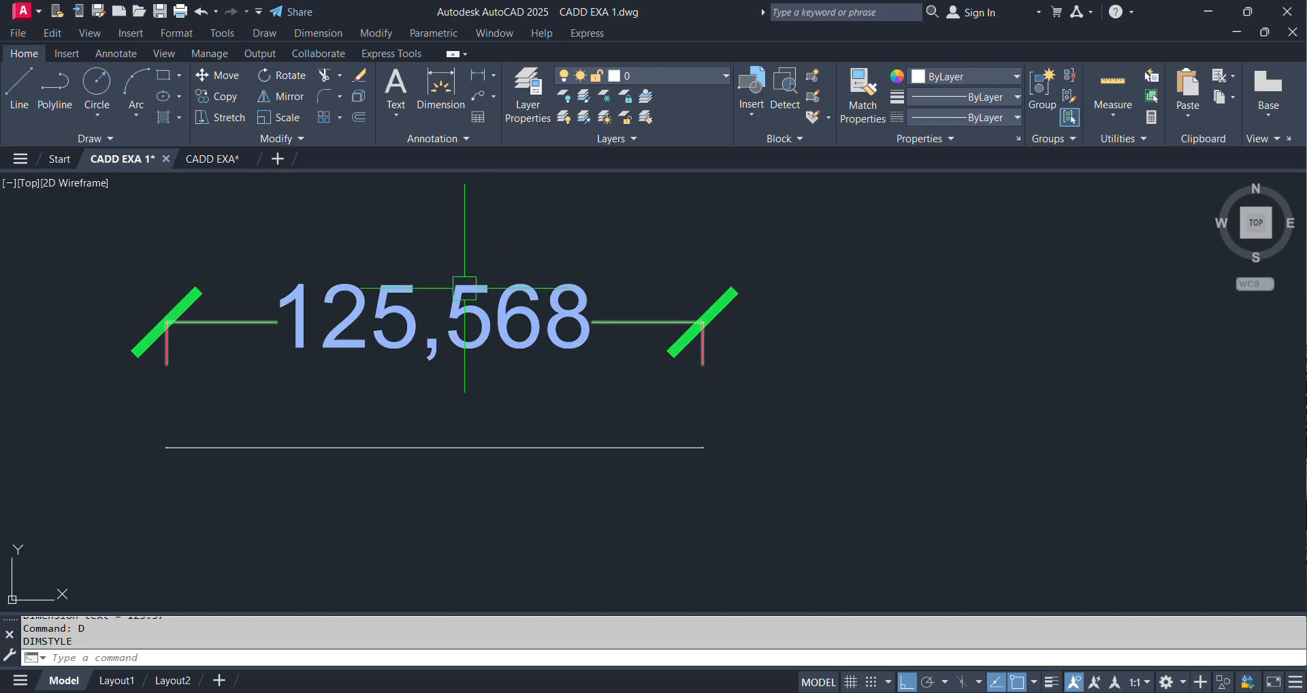
Set the ISO-25 style's linear dimension precision to 0 and apply it to the drawing
{"action": "scroll", "coordinate": [409, 253], "scroll_direction": "up", "scroll_amount": 2}
{"action": "key", "text": "Return"}
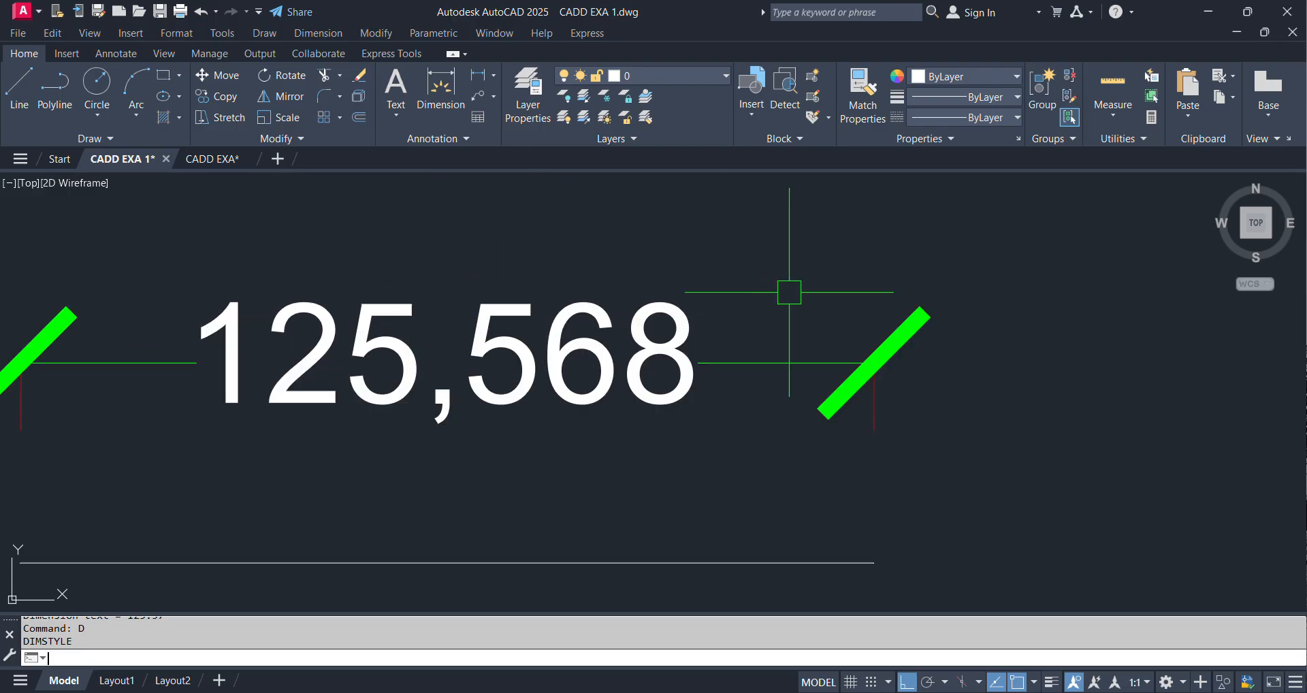
{"action": "left_click", "coordinate": [1183, 215]}
{"action": "left_click", "coordinate": [980, 146]}
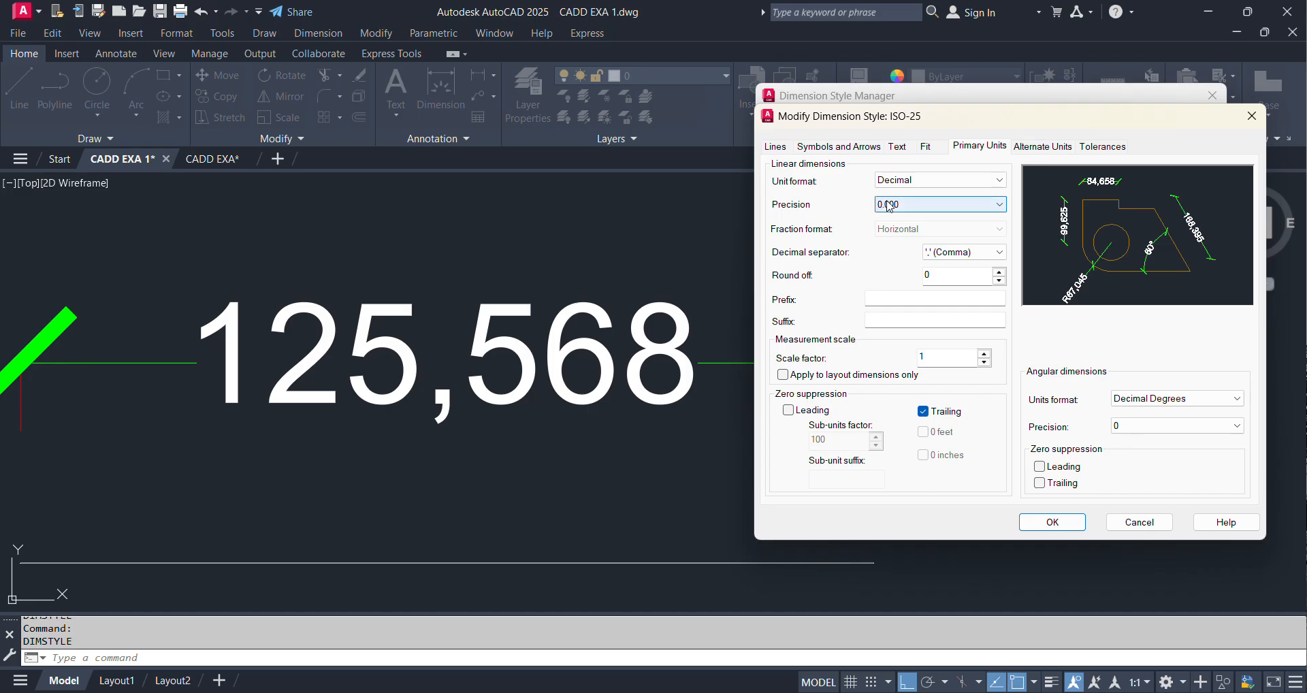
{"action": "left_click", "coordinate": [939, 204]}
{"action": "left_click", "coordinate": [893, 219]}
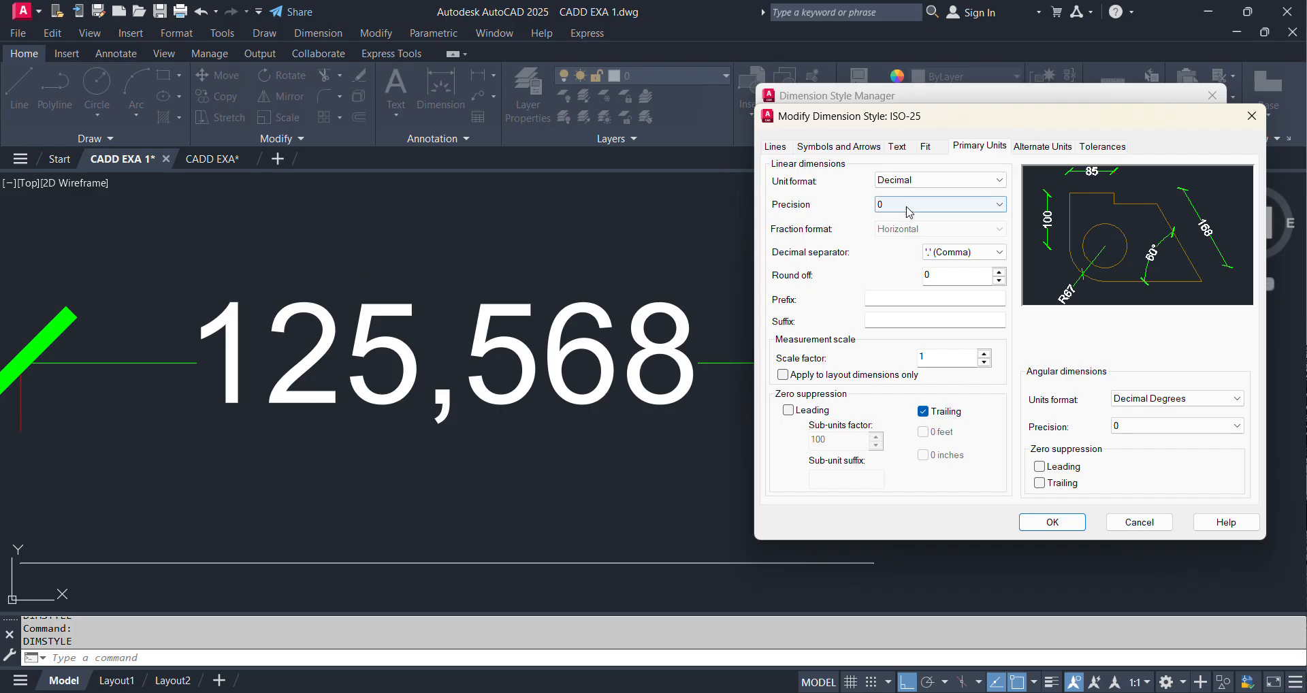
{"action": "left_click", "coordinate": [1053, 522]}
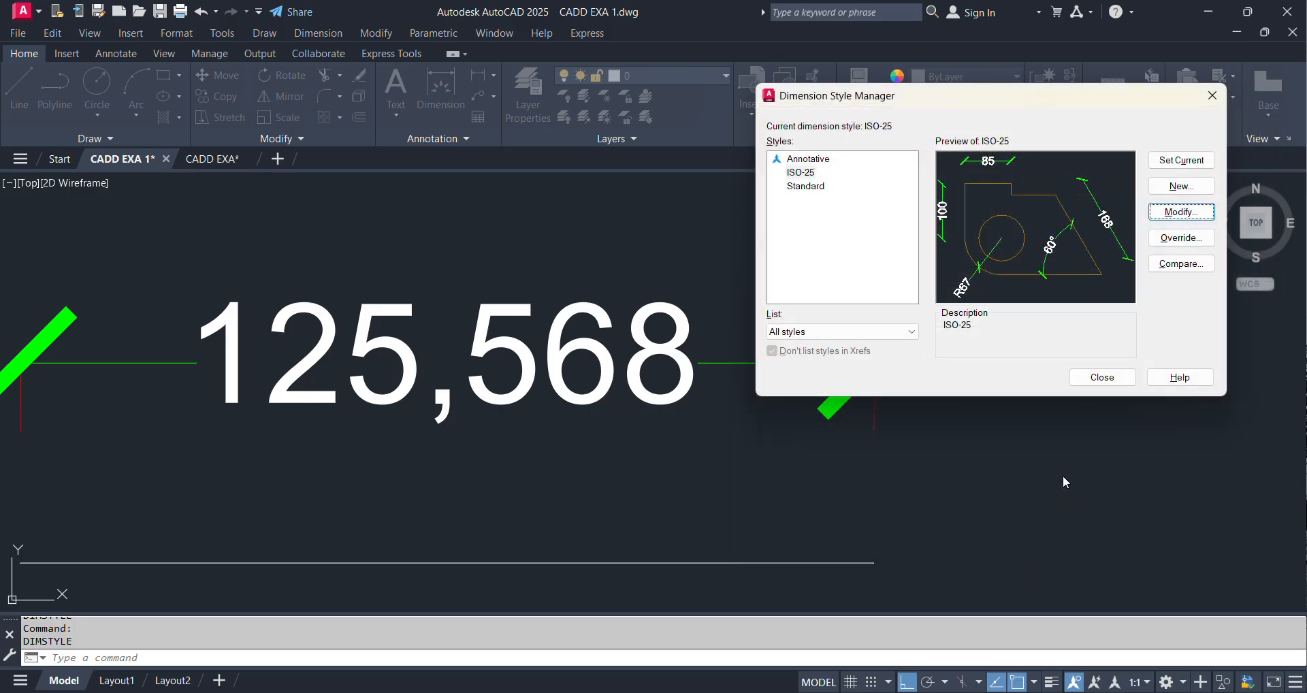
{"action": "left_click", "coordinate": [1101, 378]}
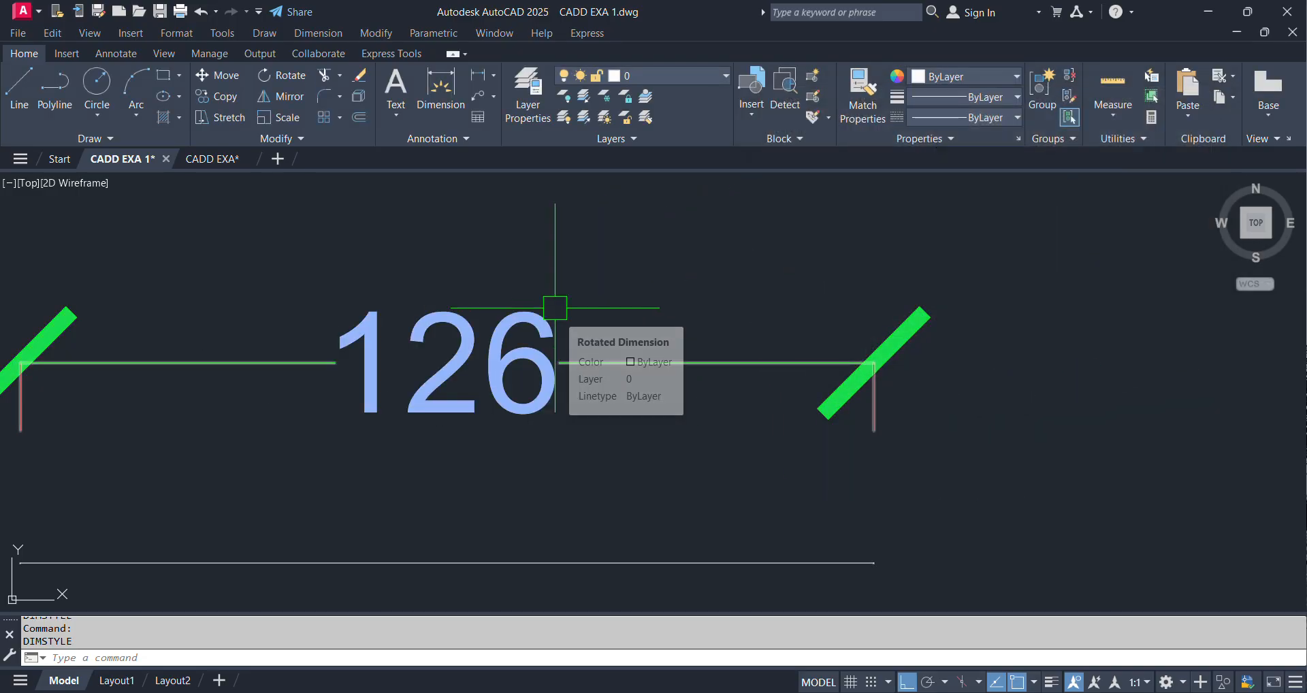
Set the ISO-25 style's linear dimension precision back to 0.000 and apply it to the drawing
{"action": "key", "text": "Return"}
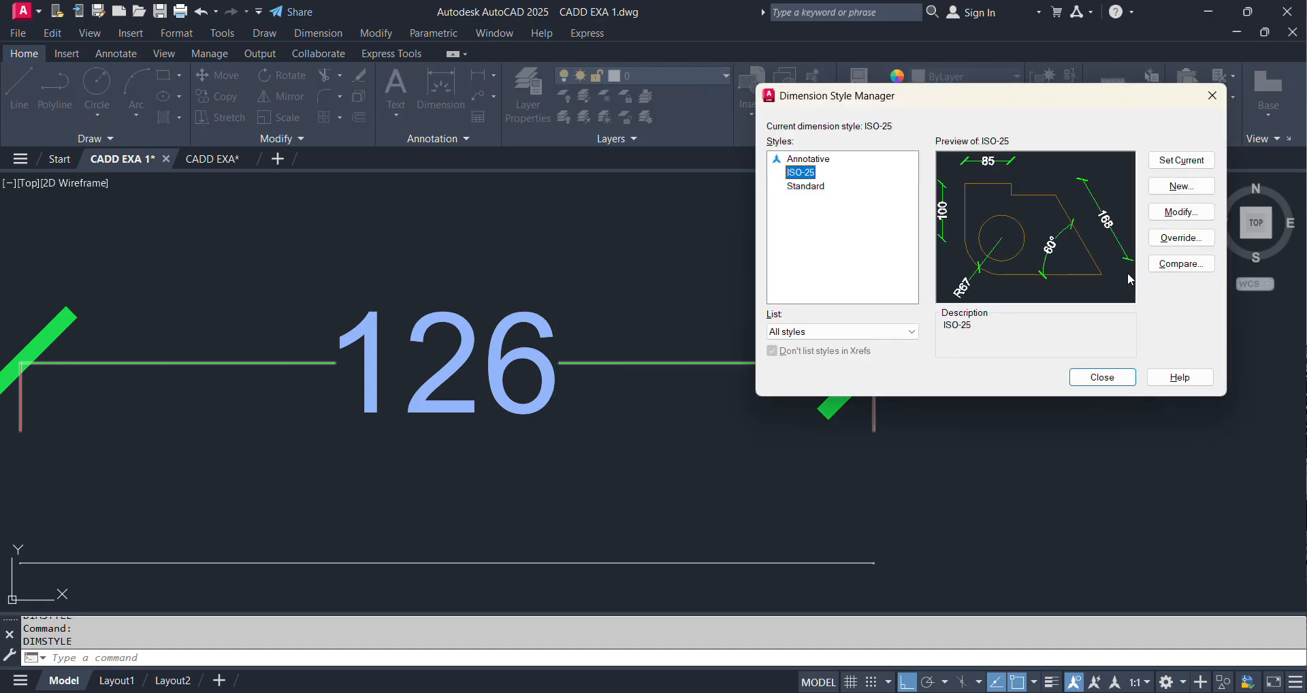
{"action": "left_click", "coordinate": [1181, 211]}
{"action": "left_click", "coordinate": [938, 204]}
{"action": "left_click", "coordinate": [932, 251]}
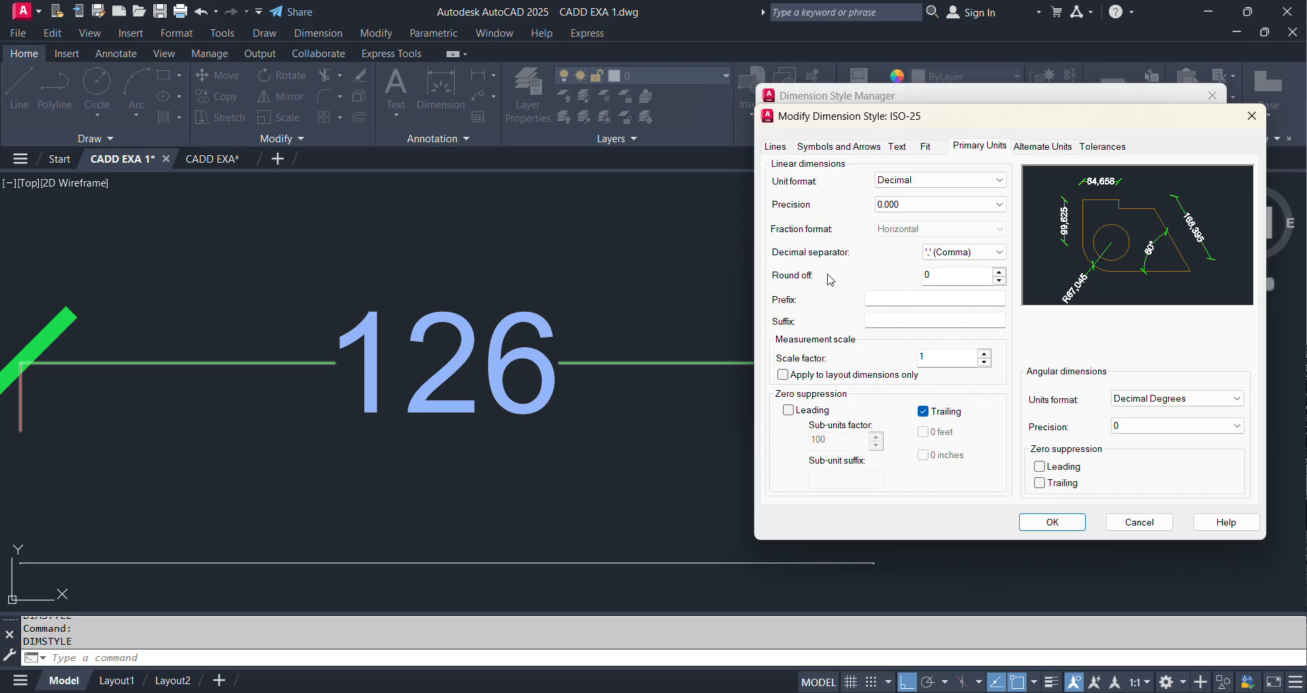
{"action": "left_click", "coordinate": [1052, 522]}
{"action": "left_click", "coordinate": [1116, 377]}
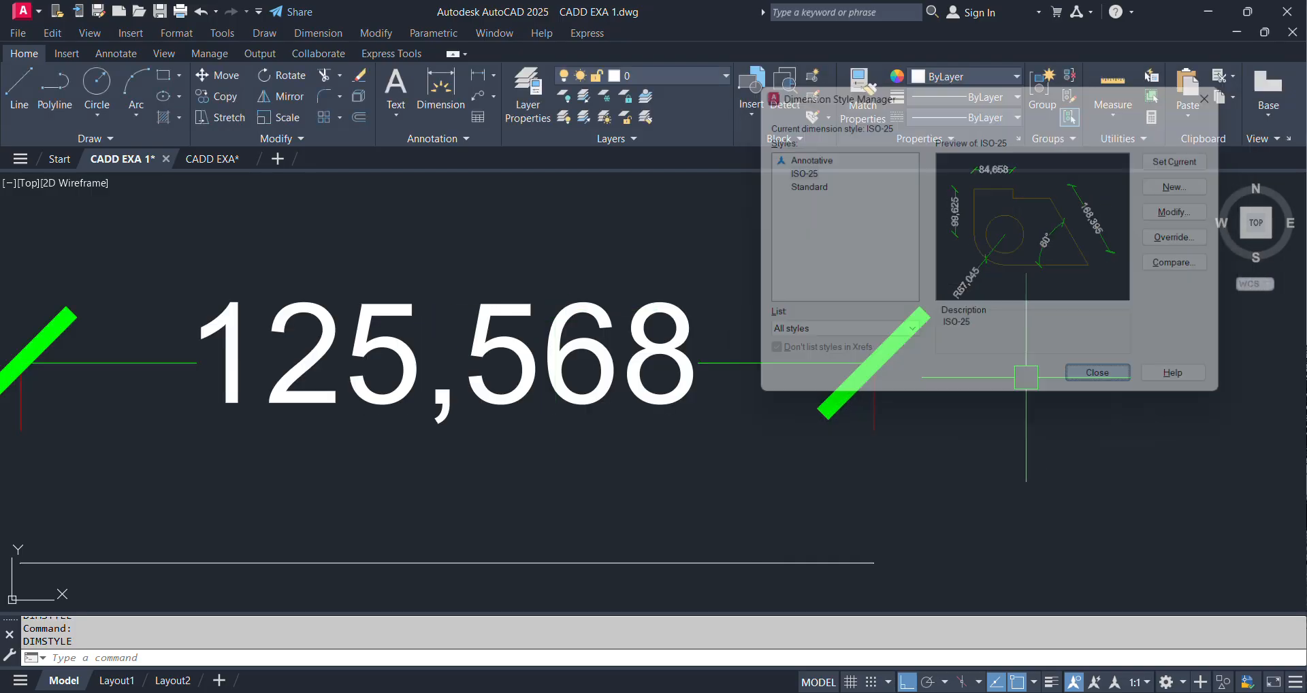
Set the ISO-25 style's decimal separator to Period and apply it to the drawing
{"action": "scroll", "coordinate": [462, 407], "scroll_direction": "up", "scroll_amount": 2}
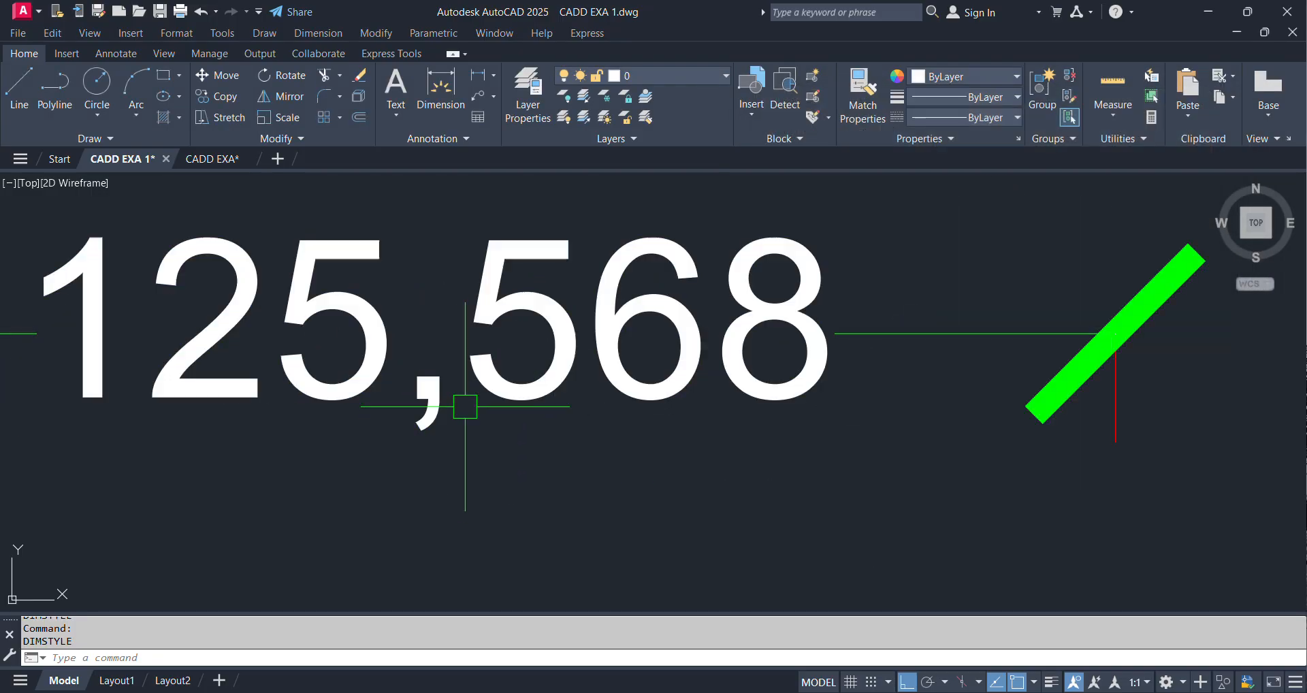
{"action": "key", "text": "Return"}
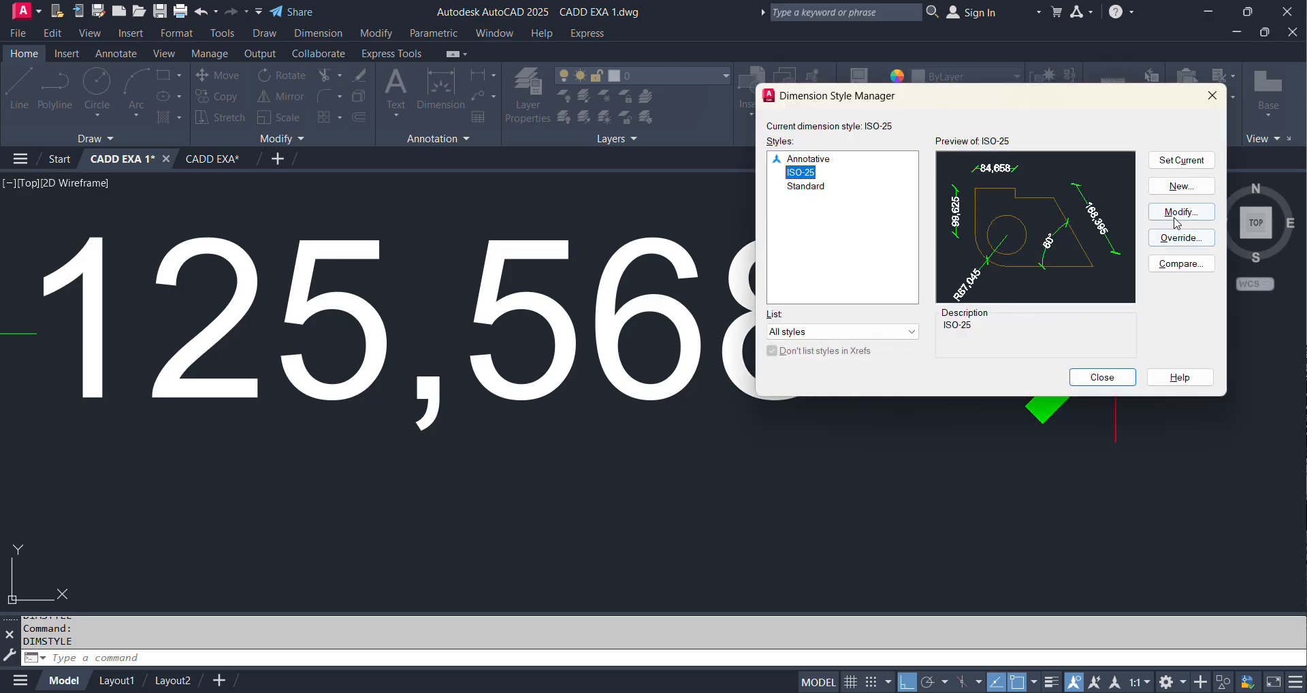
{"action": "left_click", "coordinate": [1176, 215]}
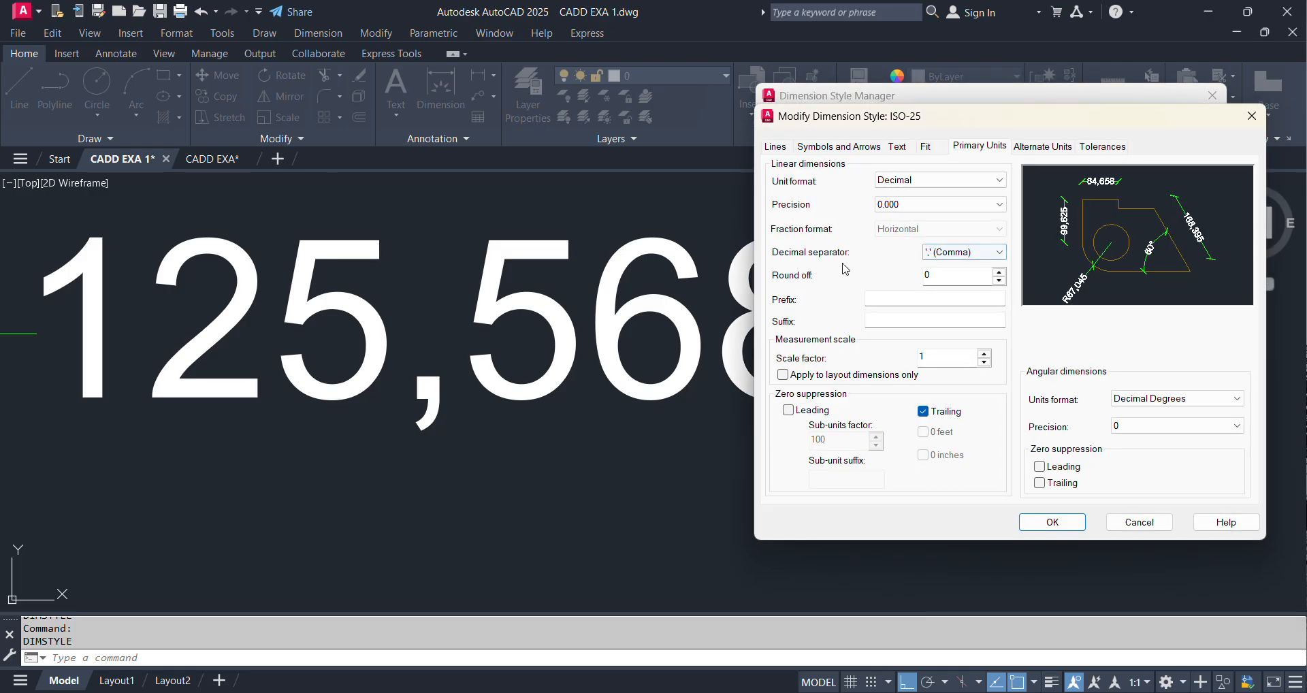
{"action": "left_click", "coordinate": [962, 253]}
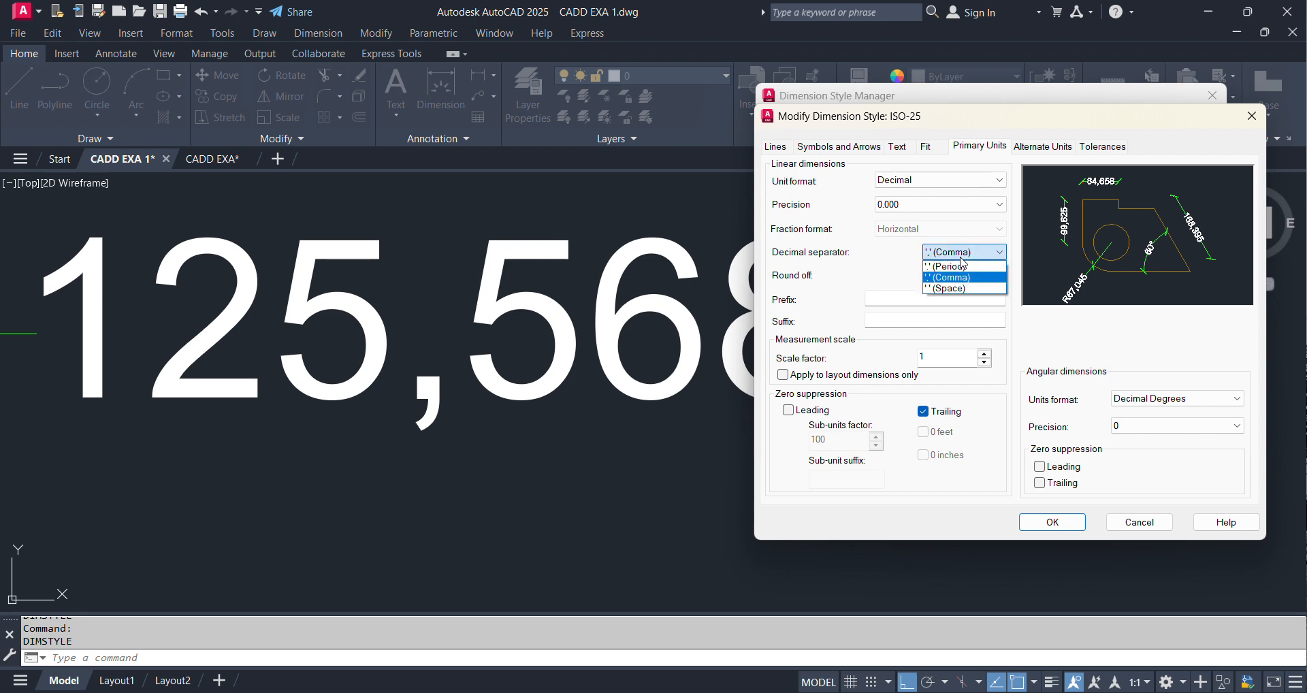
{"action": "left_click", "coordinate": [960, 266]}
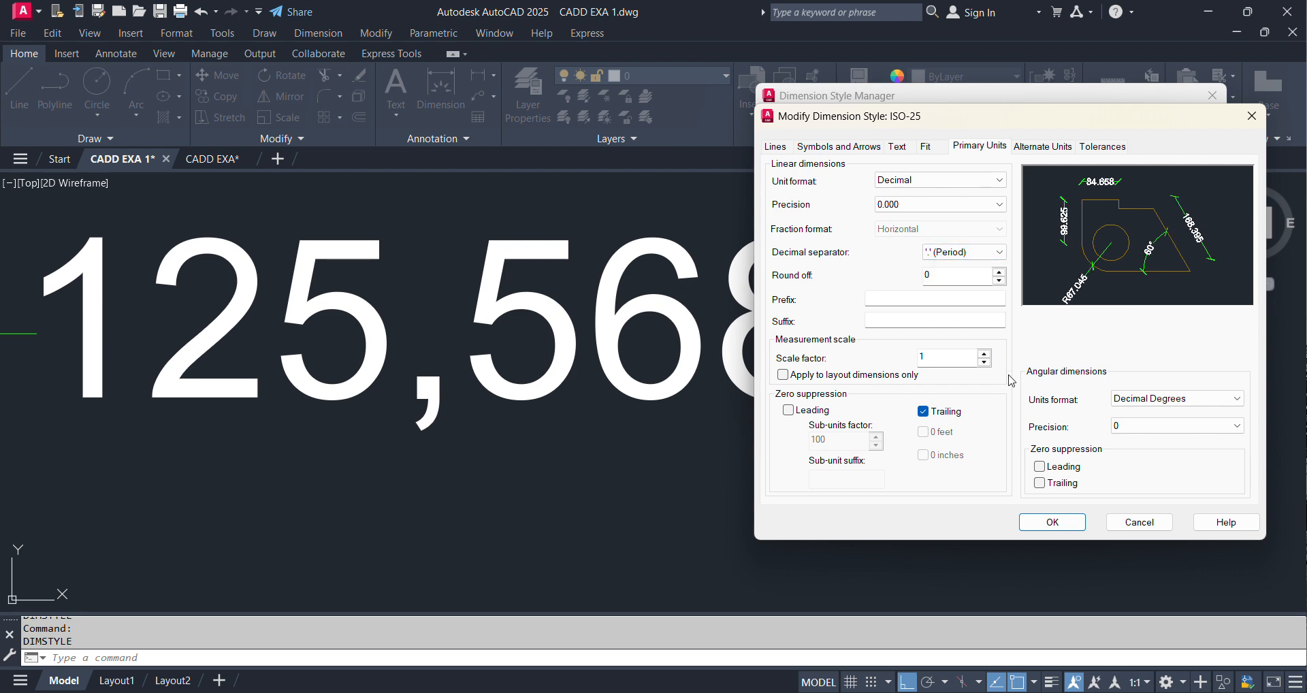
{"action": "left_click", "coordinate": [1048, 521]}
{"action": "left_click", "coordinate": [1103, 376]}
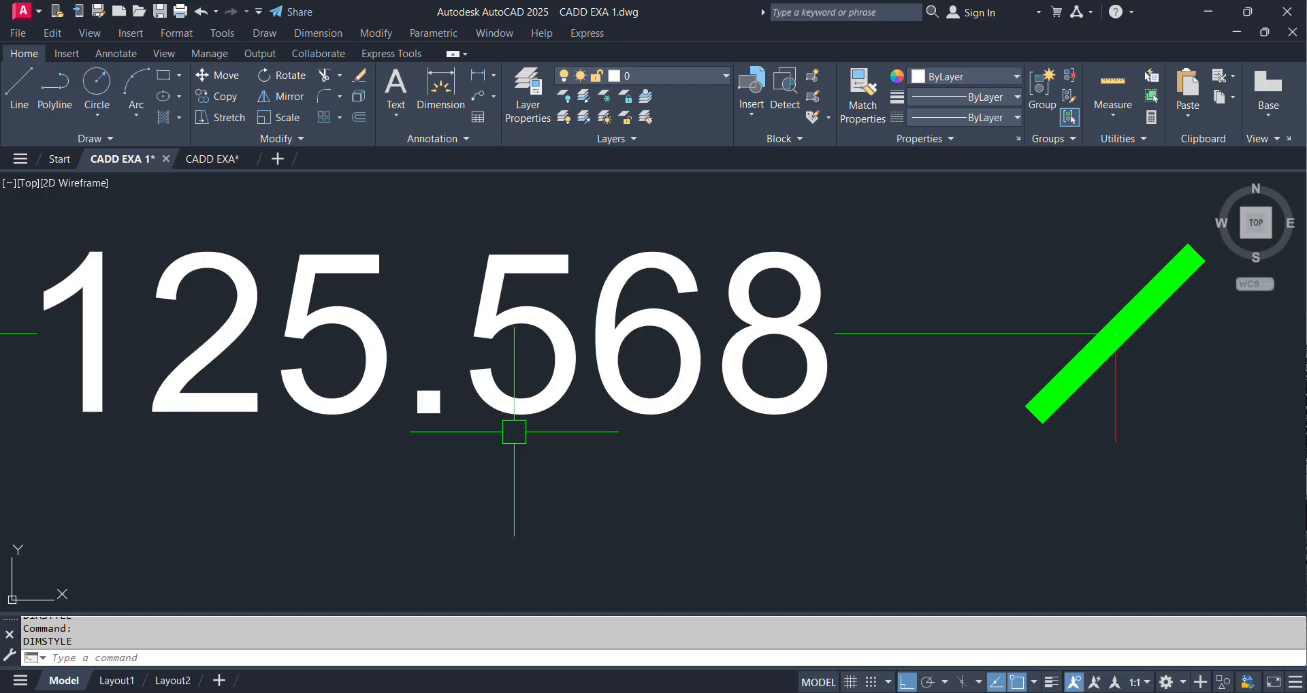
Set the ISO-25 style's decimal separator to Space and apply it to the drawing
{"action": "key", "text": "Return"}
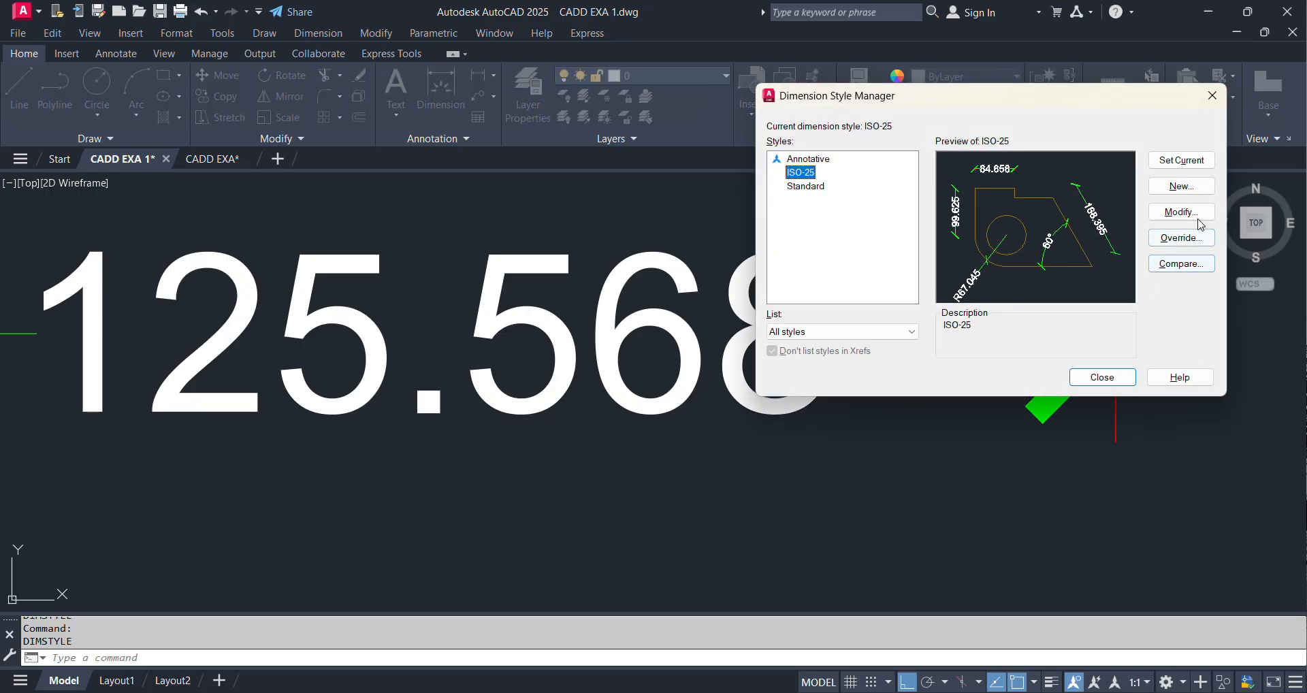
{"action": "left_click", "coordinate": [1199, 216]}
{"action": "left_click", "coordinate": [980, 253]}
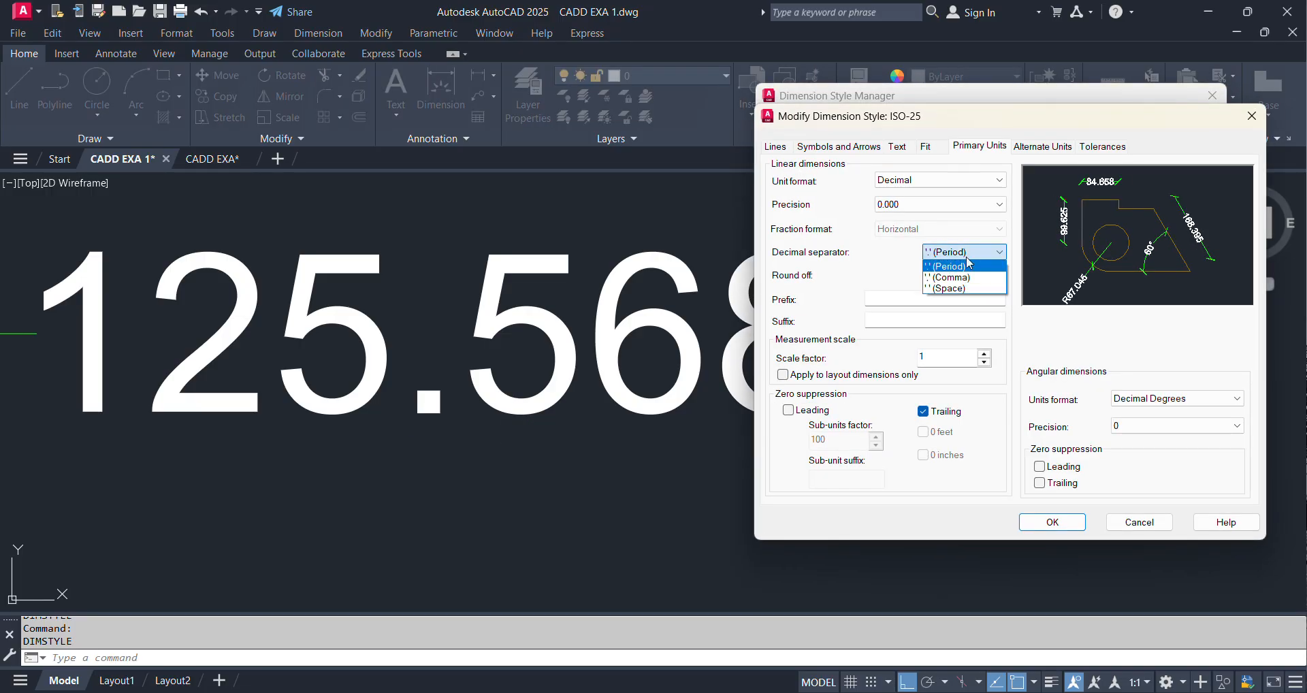
{"action": "left_click", "coordinate": [960, 277]}
{"action": "left_click", "coordinate": [1052, 522]}
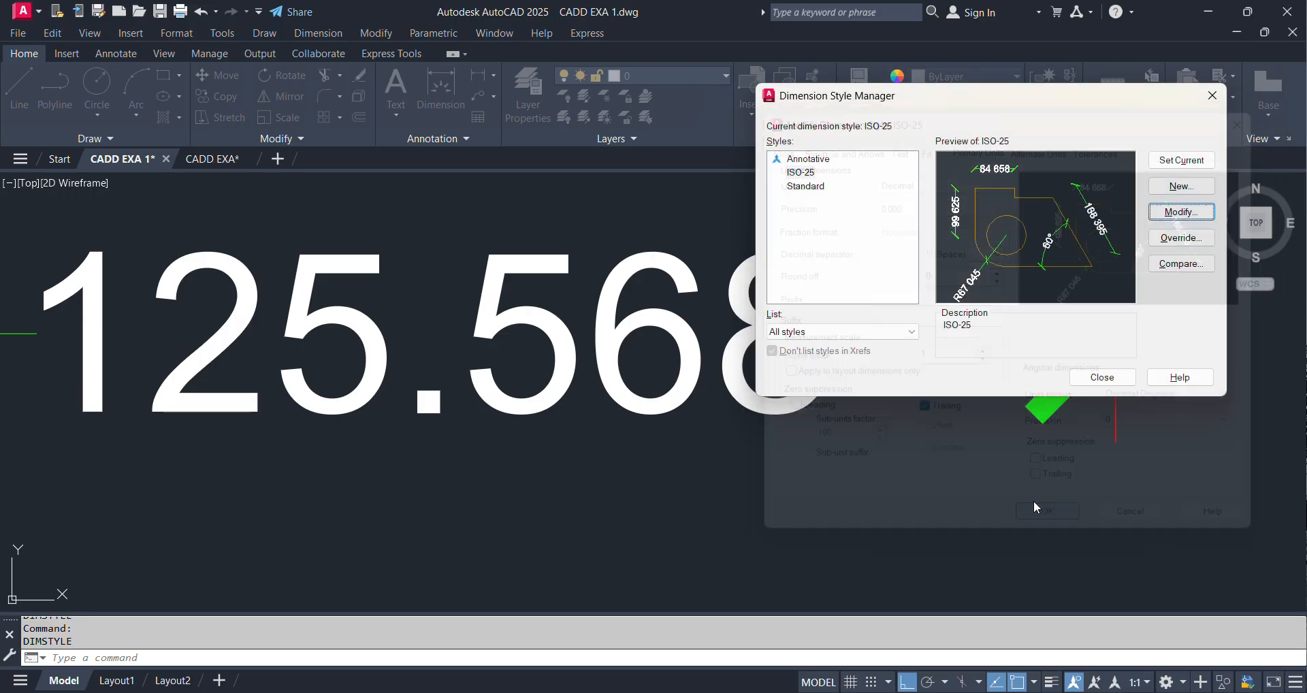
{"action": "left_click", "coordinate": [1102, 378]}
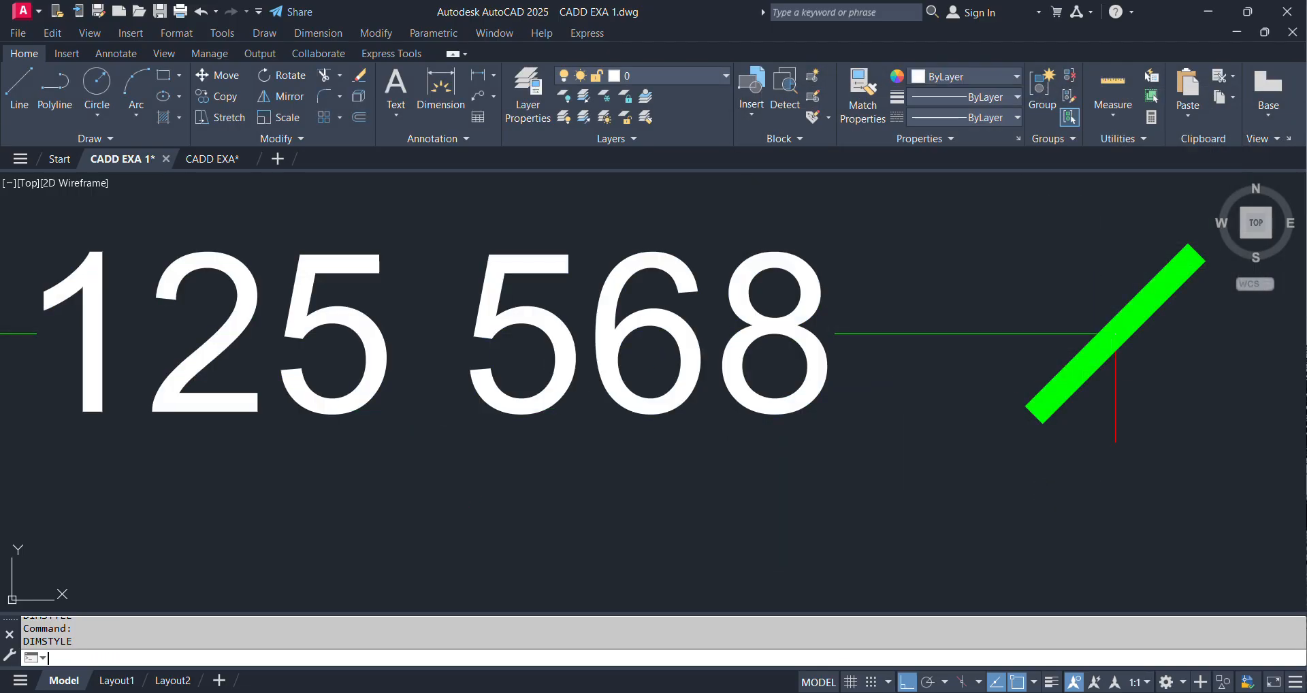
Change the ISO-25 style's decimal separator back to Period
{"action": "key", "text": "Return"}
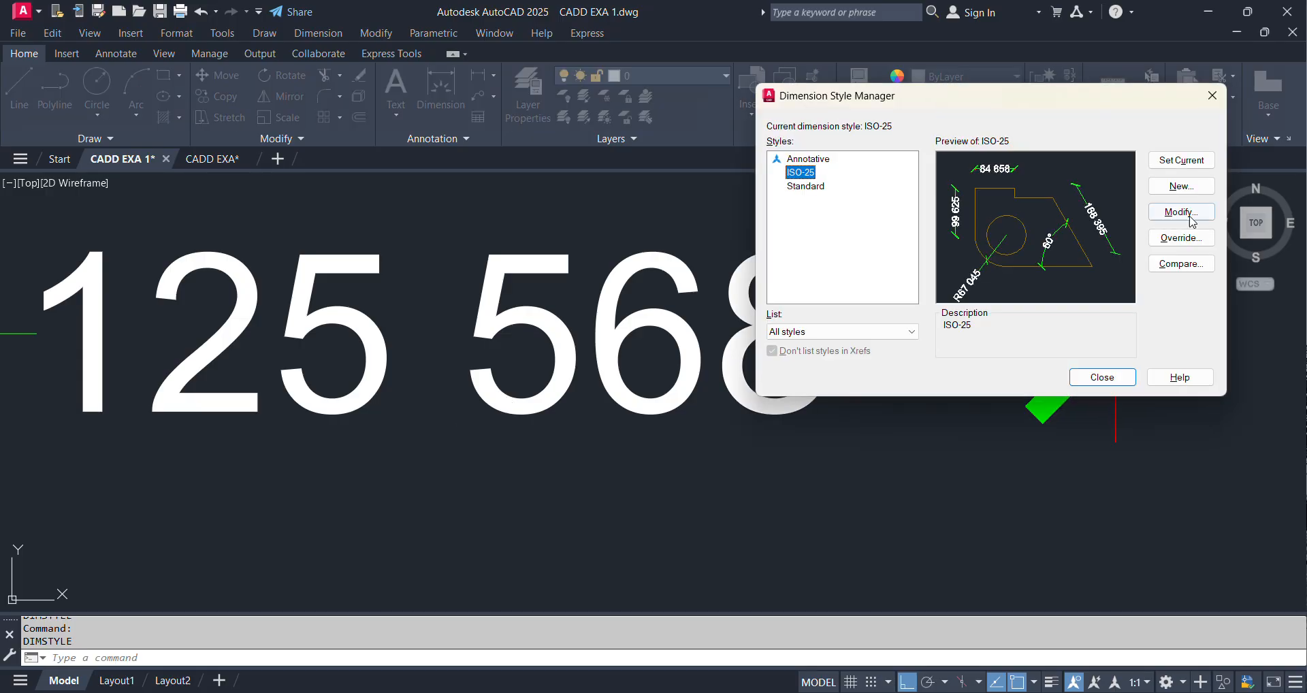
{"action": "left_click", "coordinate": [1183, 220]}
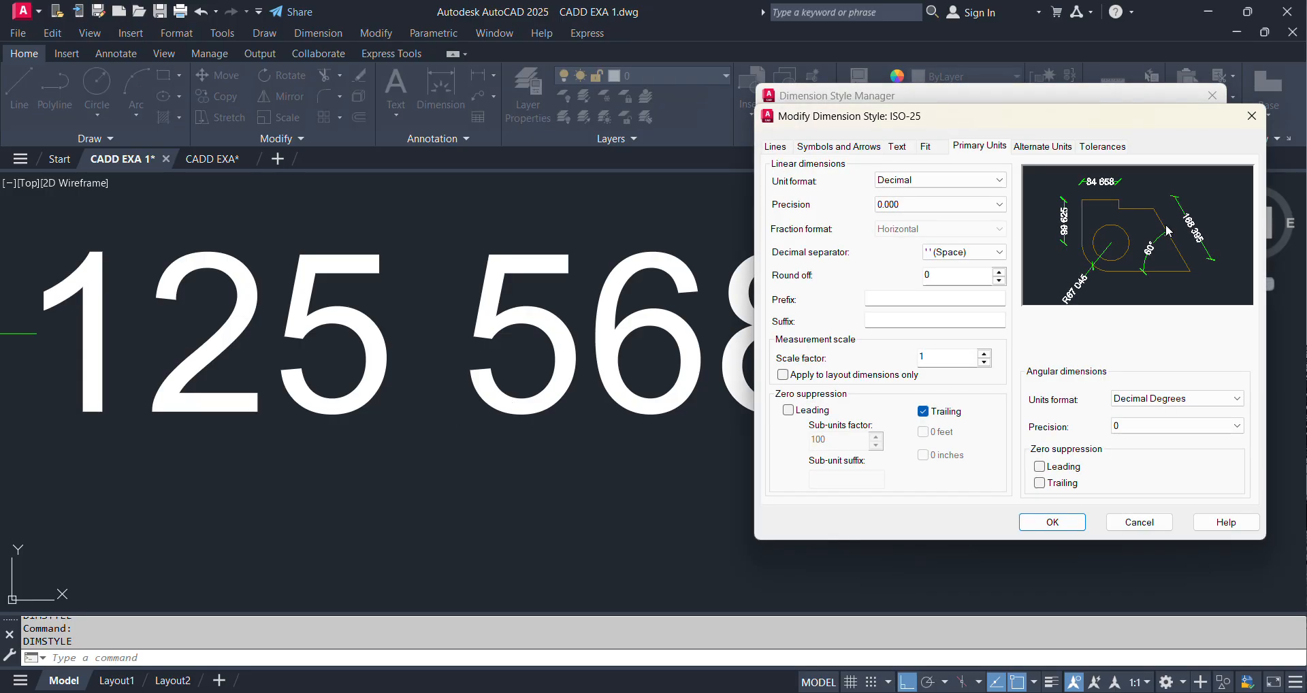
{"action": "left_click", "coordinate": [967, 252]}
{"action": "left_click", "coordinate": [952, 266]}
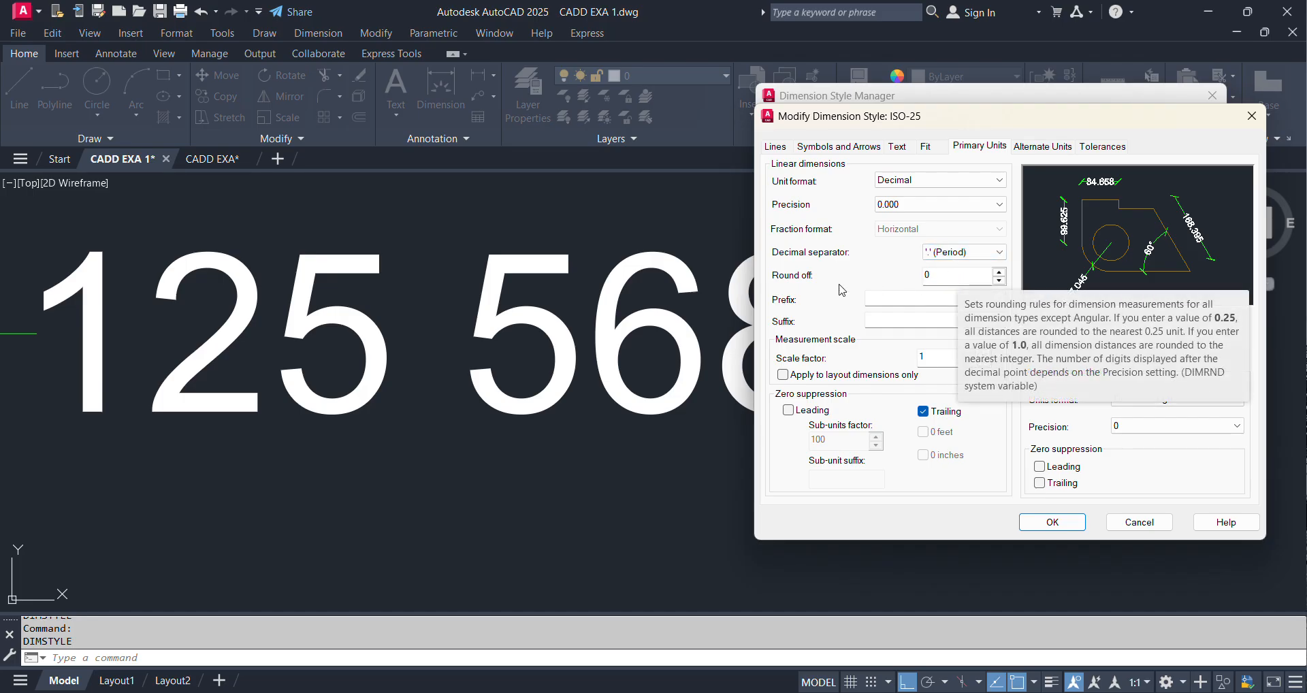
Add the prefix CADD and the suffix EXA to the ISO-25 style's linear dimensions and apply them to the drawing
{"action": "left_click", "coordinate": [884, 302]}
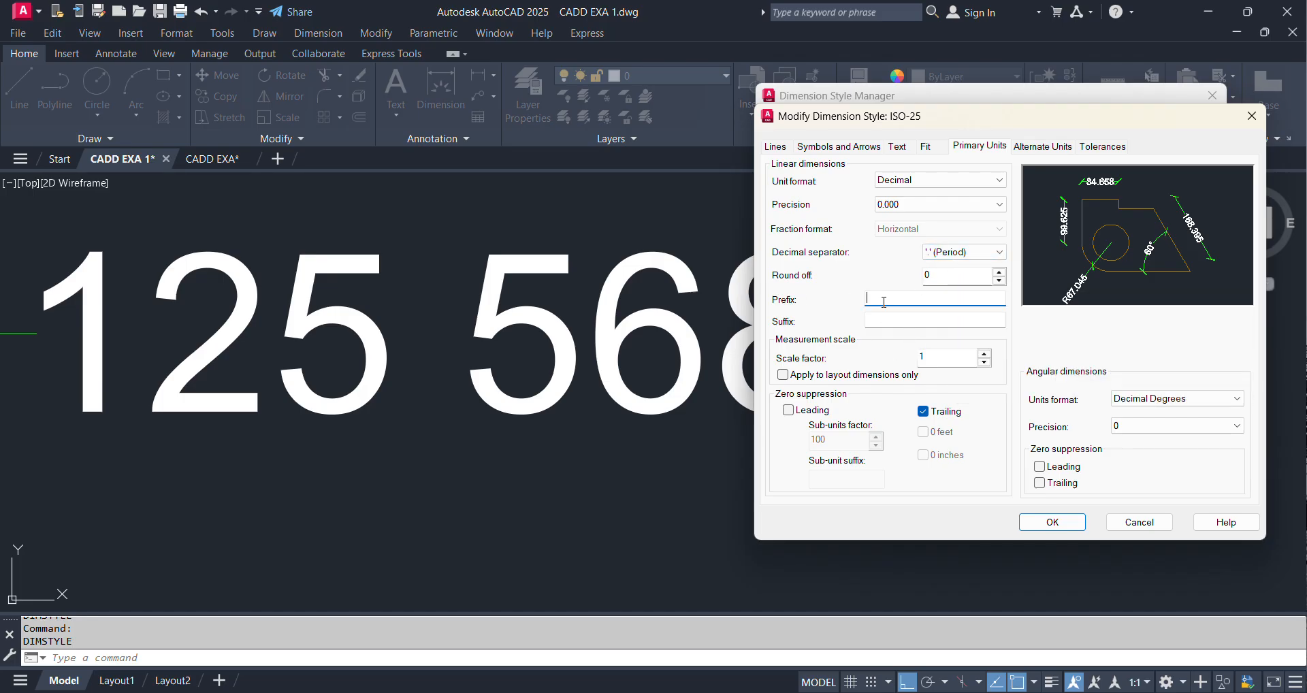
{"action": "type", "text": "CADD"}
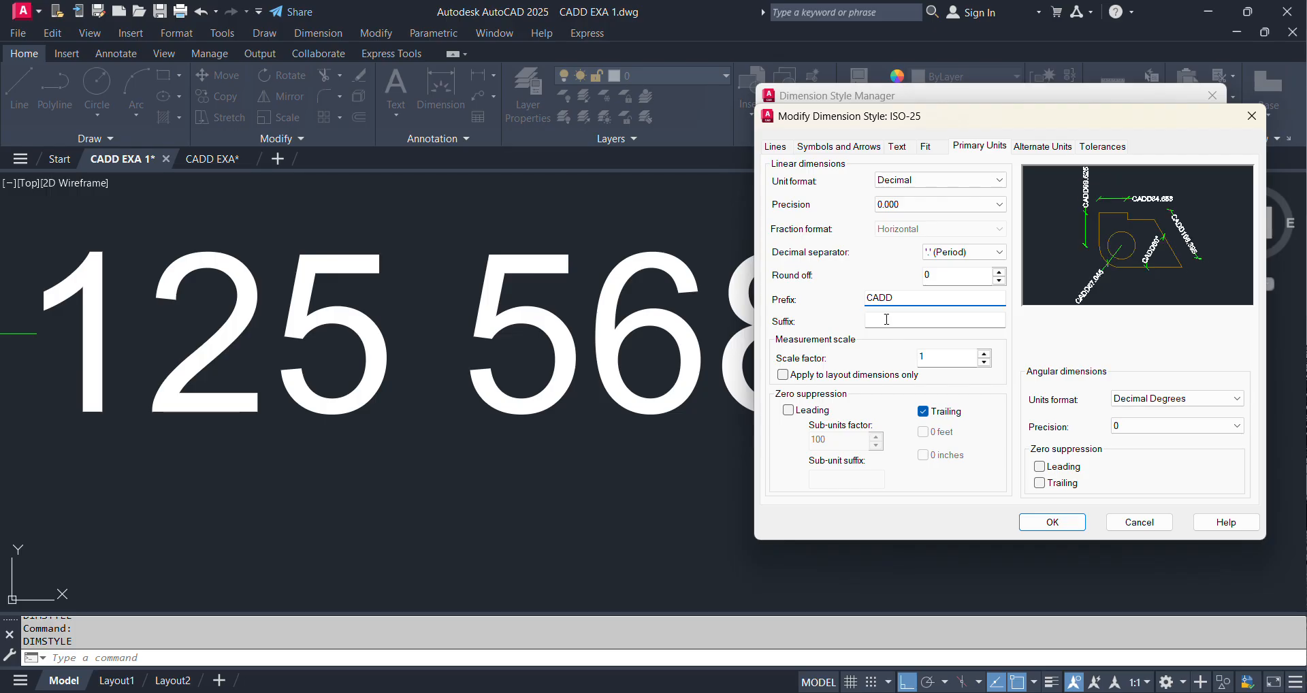
{"action": "left_click", "coordinate": [887, 320]}
{"action": "type", "text": "EXA"}
{"action": "left_click", "coordinate": [1082, 529]}
{"action": "left_click", "coordinate": [1098, 379]}
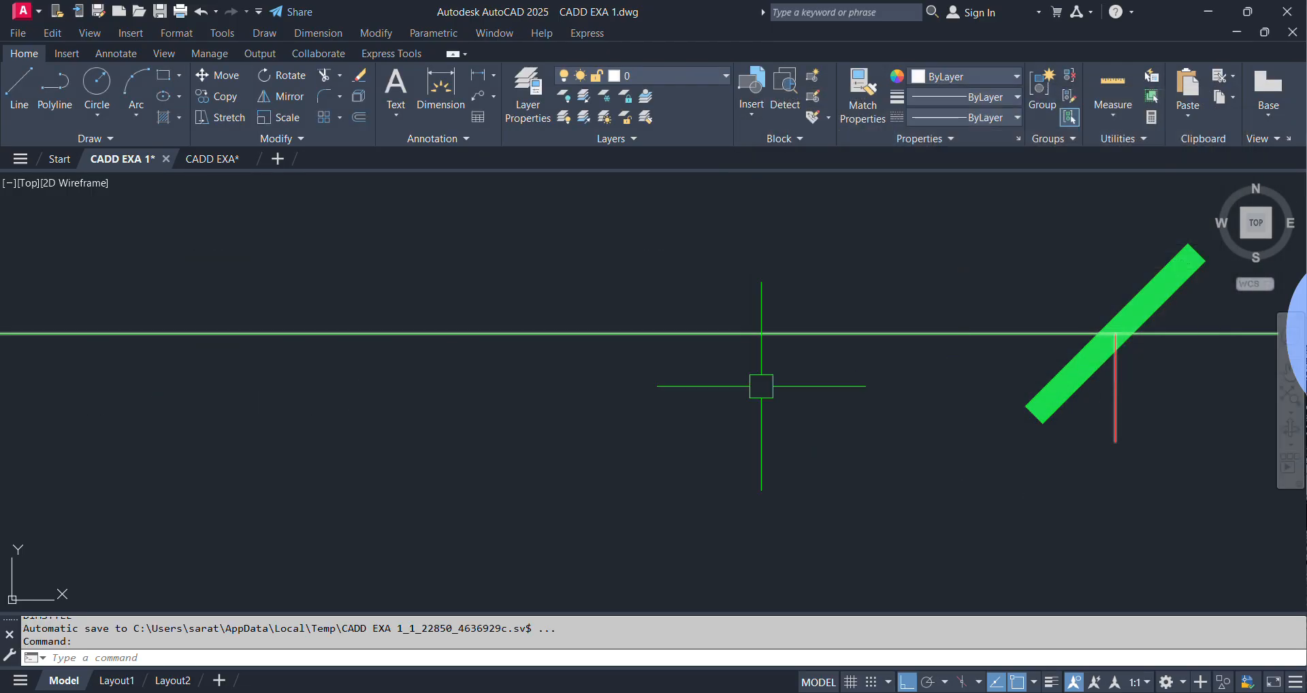
{"action": "scroll", "coordinate": [758, 385], "scroll_direction": "down", "scroll_amount": 5}
{"action": "middle_click_drag", "start_coordinate": [752, 391], "coordinate": [399, 363]}
{"action": "mouse_move", "coordinate": [718, 454]}
{"action": "middle_mouse_down"}
{"action": "mouse_move", "coordinate": [580, 434]}
{"action": "mouse_move", "coordinate": [622, 449]}
{"action": "middle_mouse_up"}
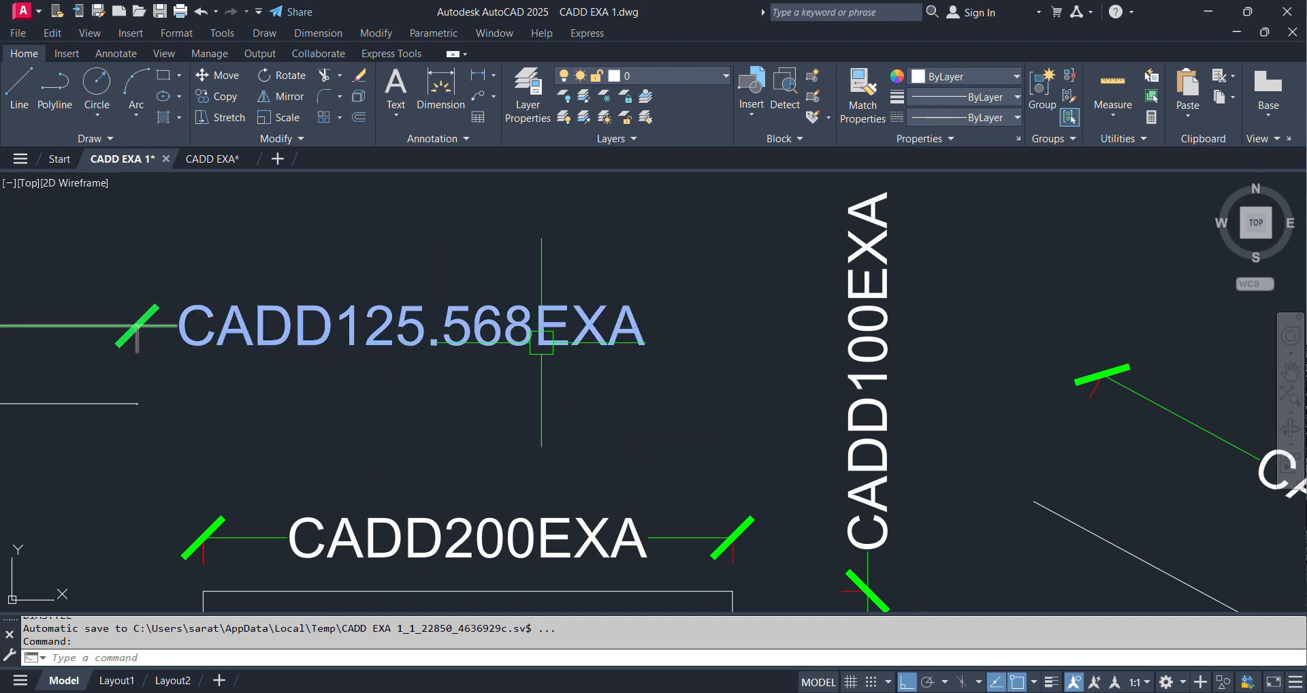
Clear the ISO-25 style's dimension prefix, set the suffix to CM, and apply the changes to the drawing
{"action": "type", "text": "d"}
{"action": "key", "text": "Return"}
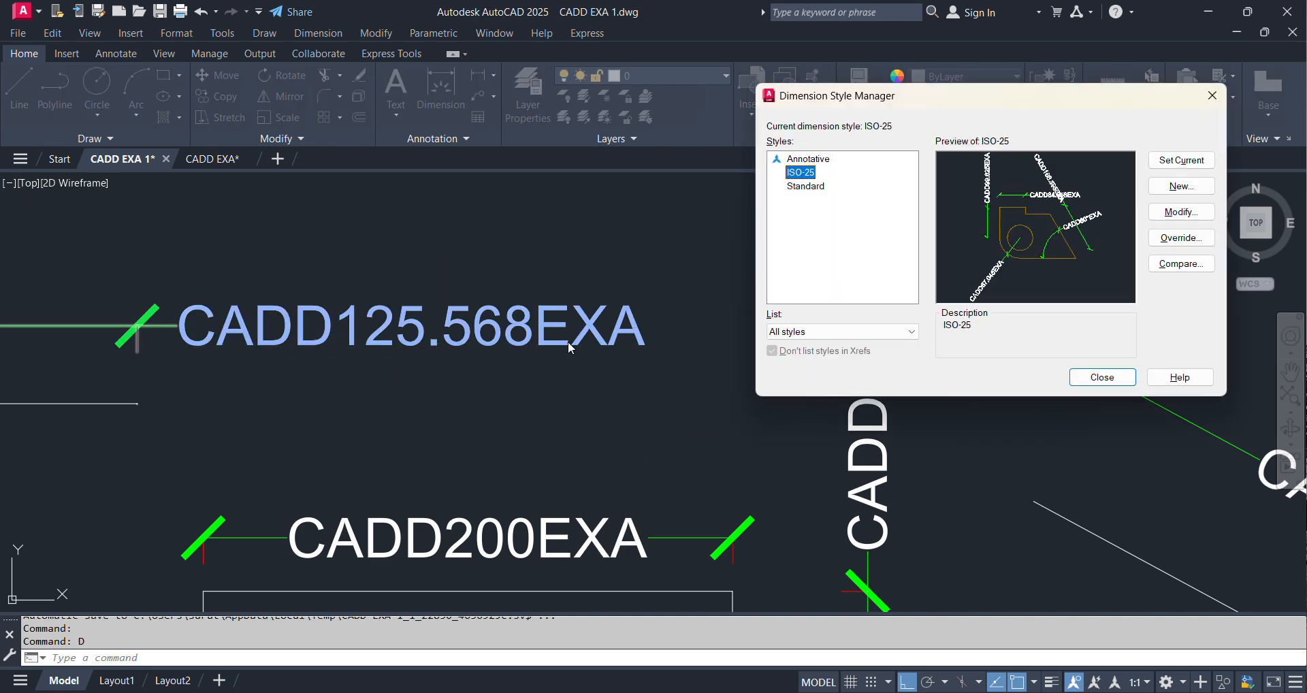
{"action": "left_click", "coordinate": [1168, 217]}
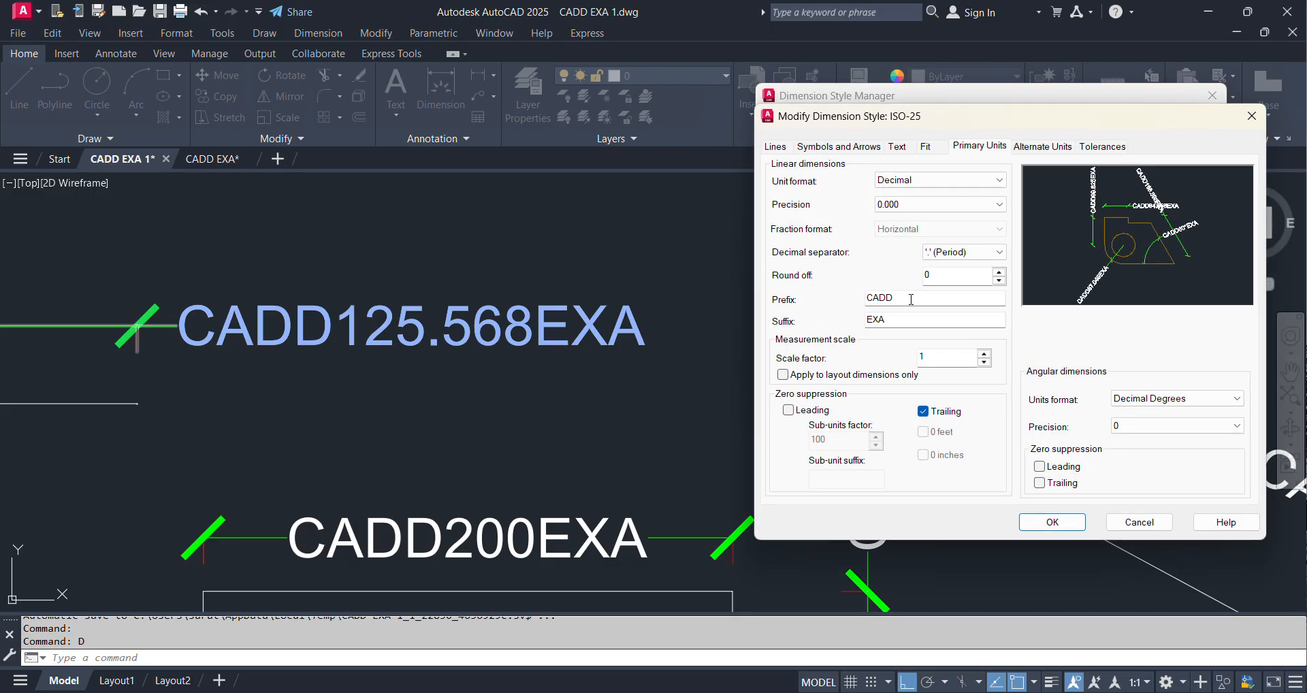
{"action": "left_click_drag", "start_coordinate": [911, 299], "coordinate": [737, 295]}
{"action": "key", "text": "BackSpace"}
{"action": "key", "text": "Tab"}
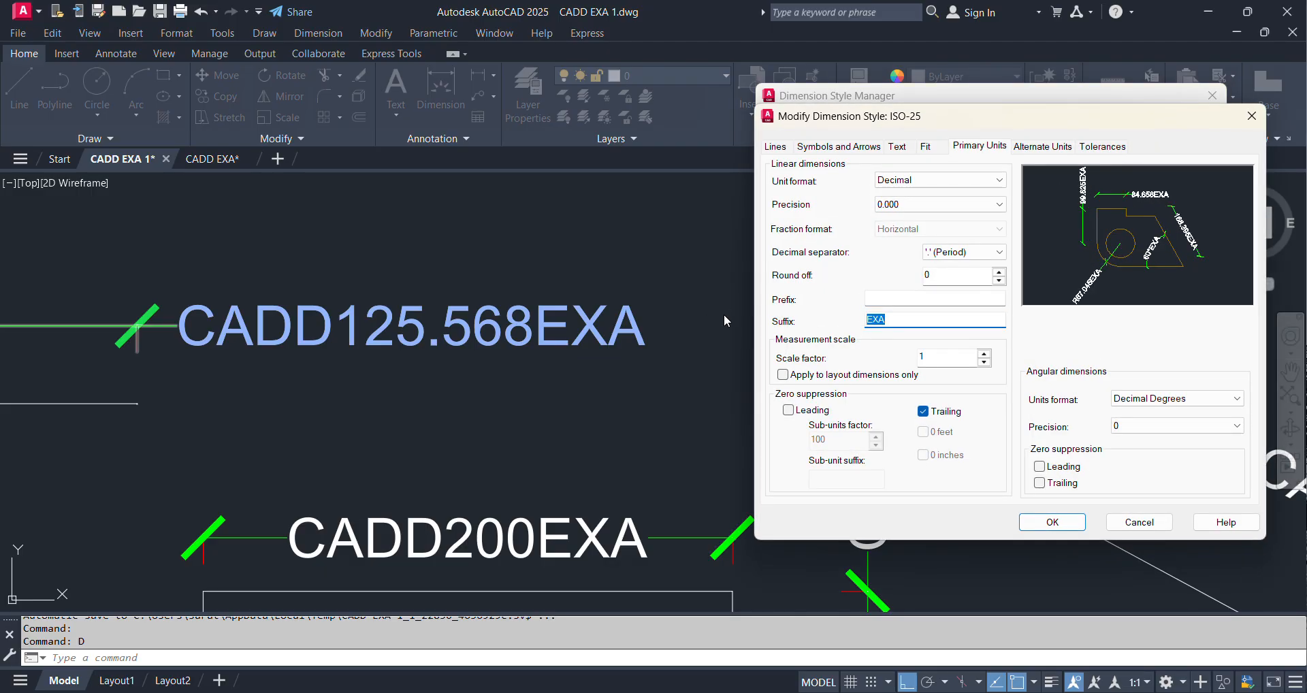
{"action": "type", "text": "CM"}
{"action": "left_click", "coordinate": [1052, 522]}
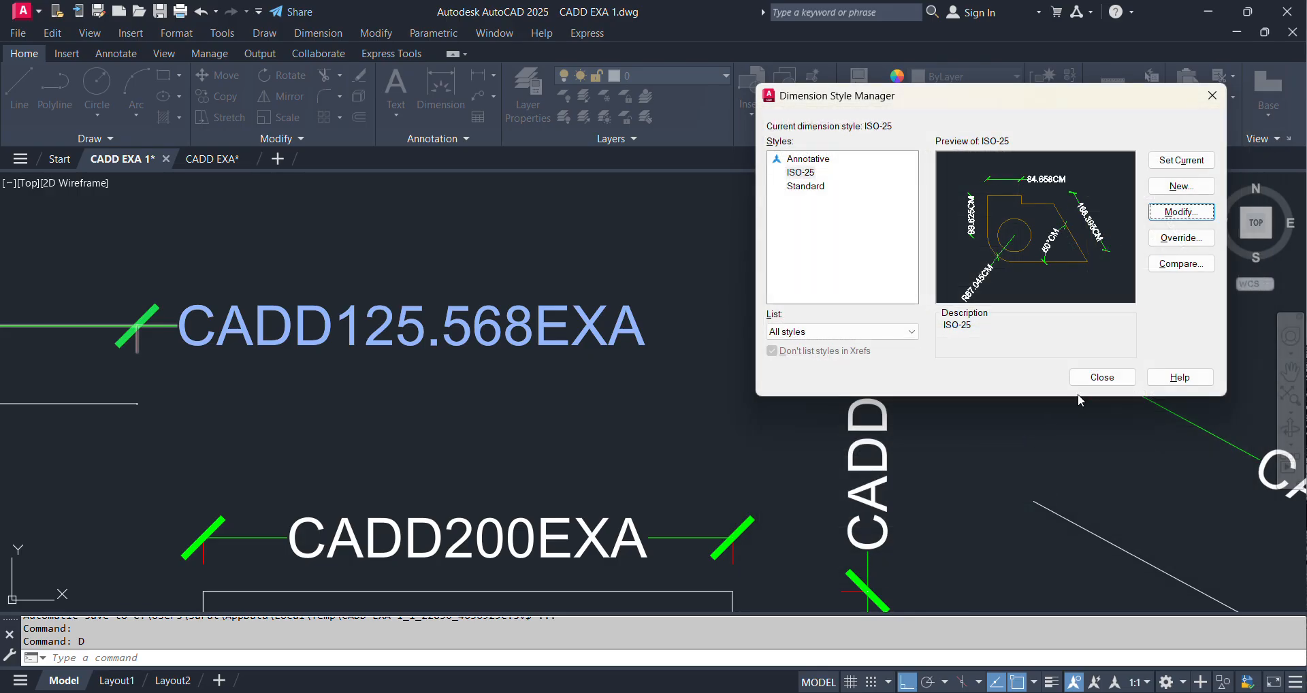
{"action": "left_click", "coordinate": [1104, 377]}
{"action": "scroll", "coordinate": [365, 380], "scroll_direction": "down", "scroll_amount": 3}
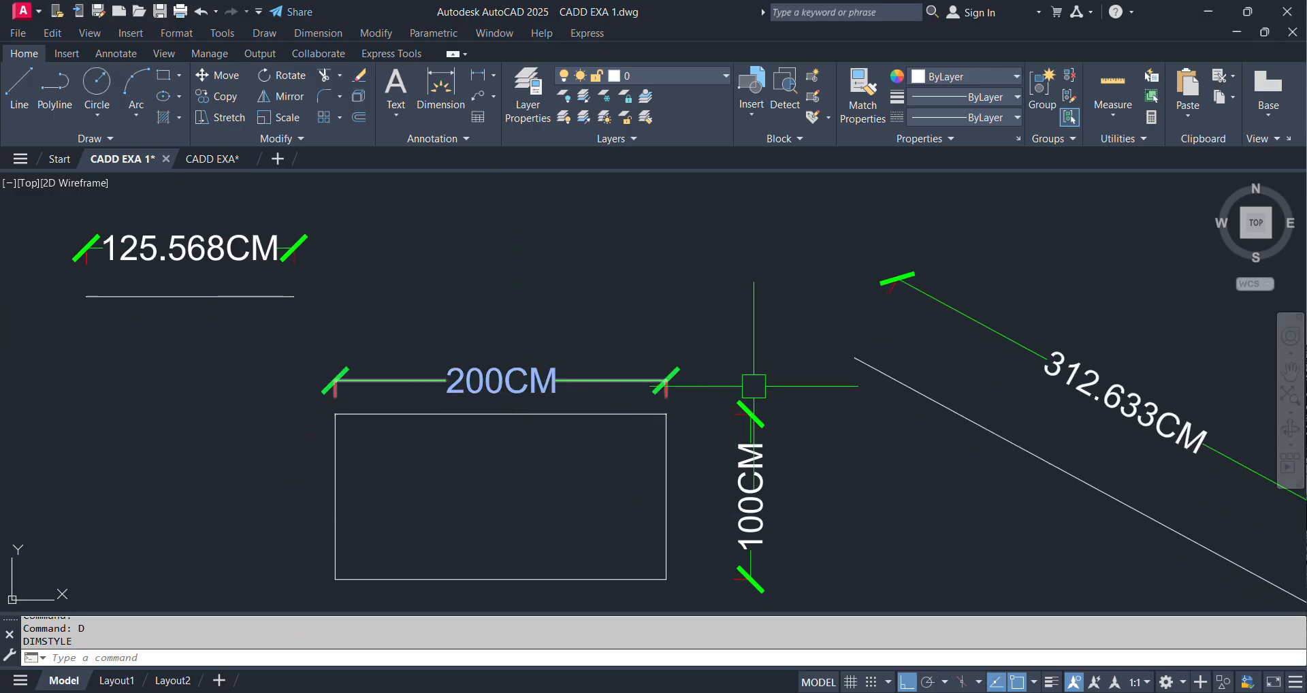
{"action": "middle_click_drag", "start_coordinate": [779, 426], "coordinate": [732, 335]}
{"action": "scroll", "coordinate": [523, 259], "scroll_direction": "up", "scroll_amount": 2}
{"action": "middle_click_drag", "start_coordinate": [580, 249], "coordinate": [621, 307]}
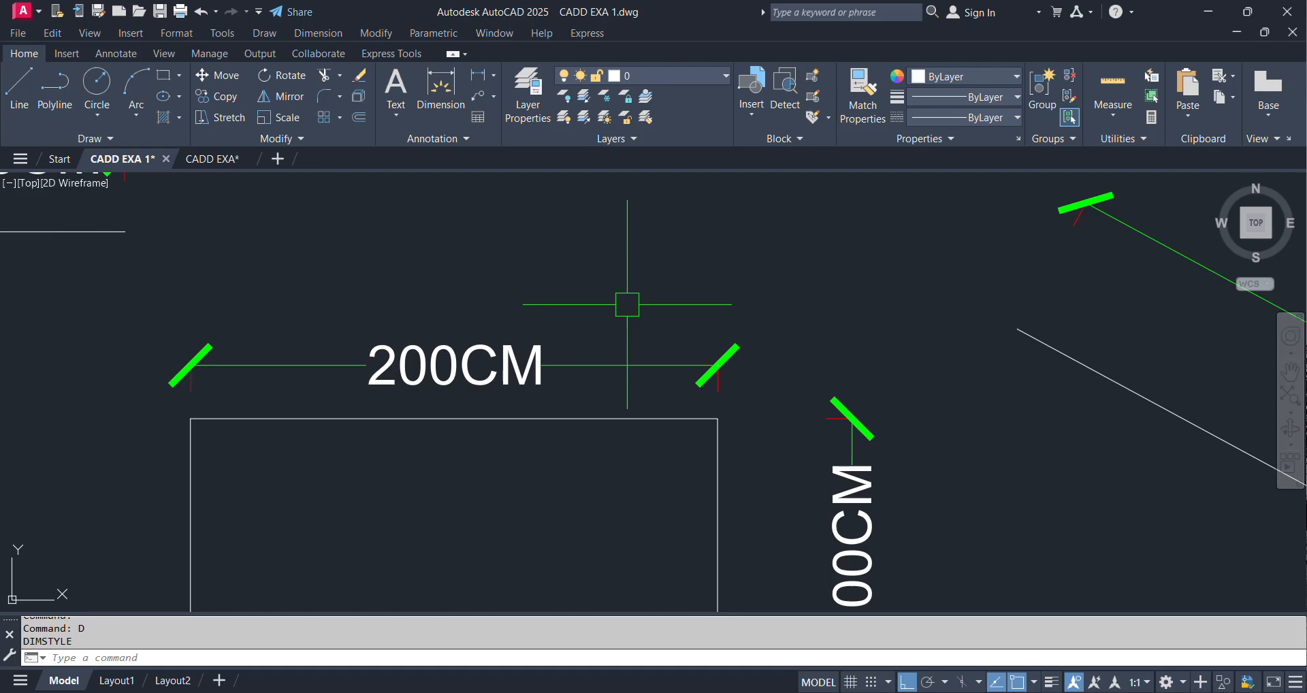
Clear the ISO-25 style's dimension suffix and apply the change to the drawing
{"action": "key", "text": "Return"}
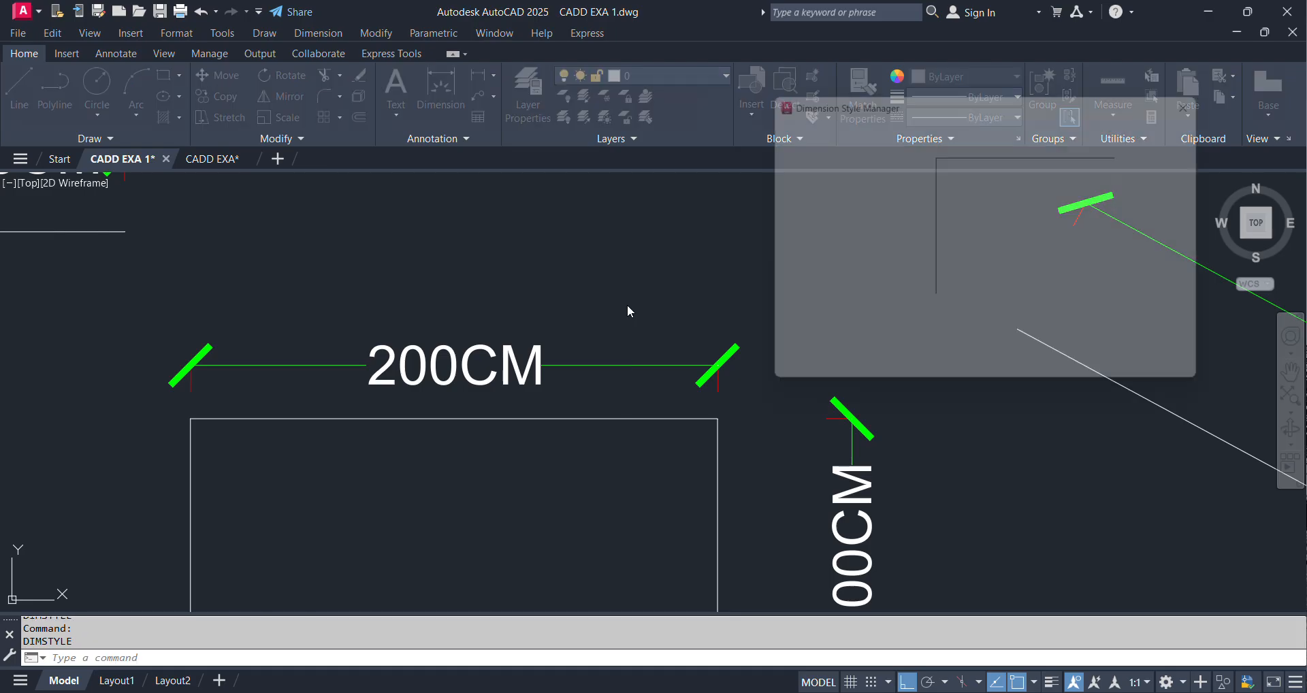
{"action": "left_click", "coordinate": [1181, 212]}
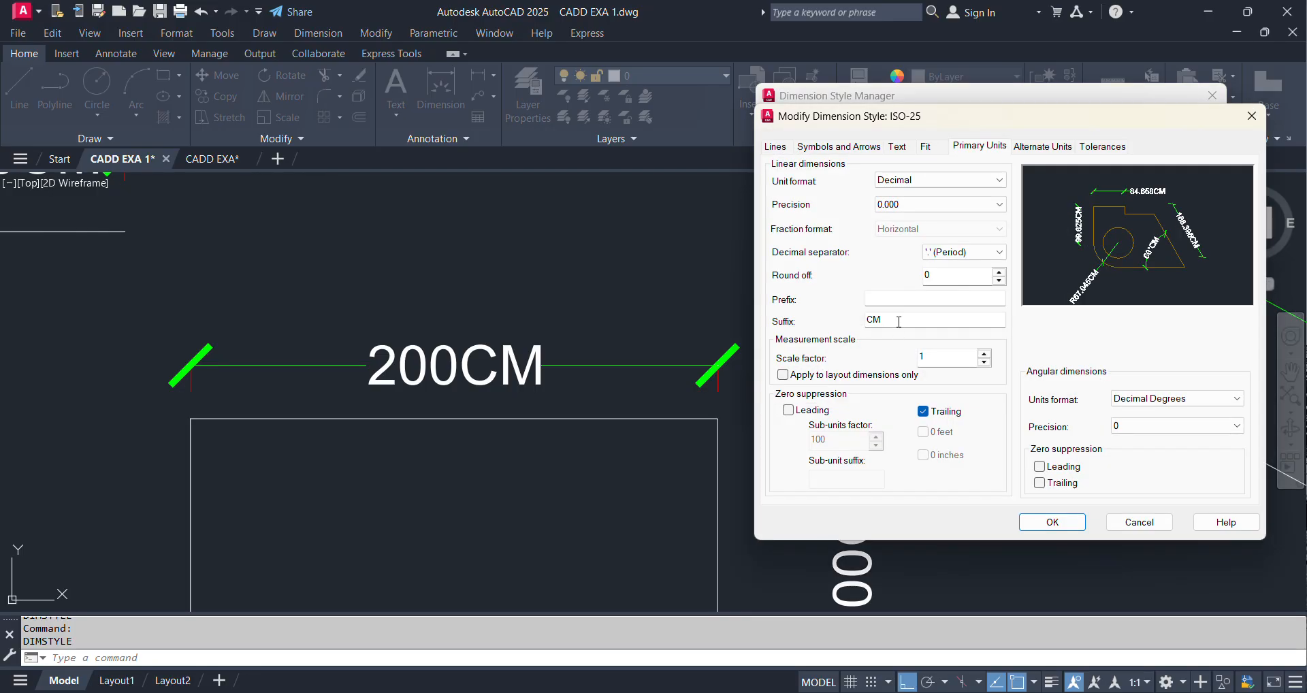
{"action": "left_click_drag", "start_coordinate": [898, 321], "coordinate": [799, 320]}
{"action": "left_click", "coordinate": [1049, 523]}
{"action": "left_click", "coordinate": [1096, 377]}
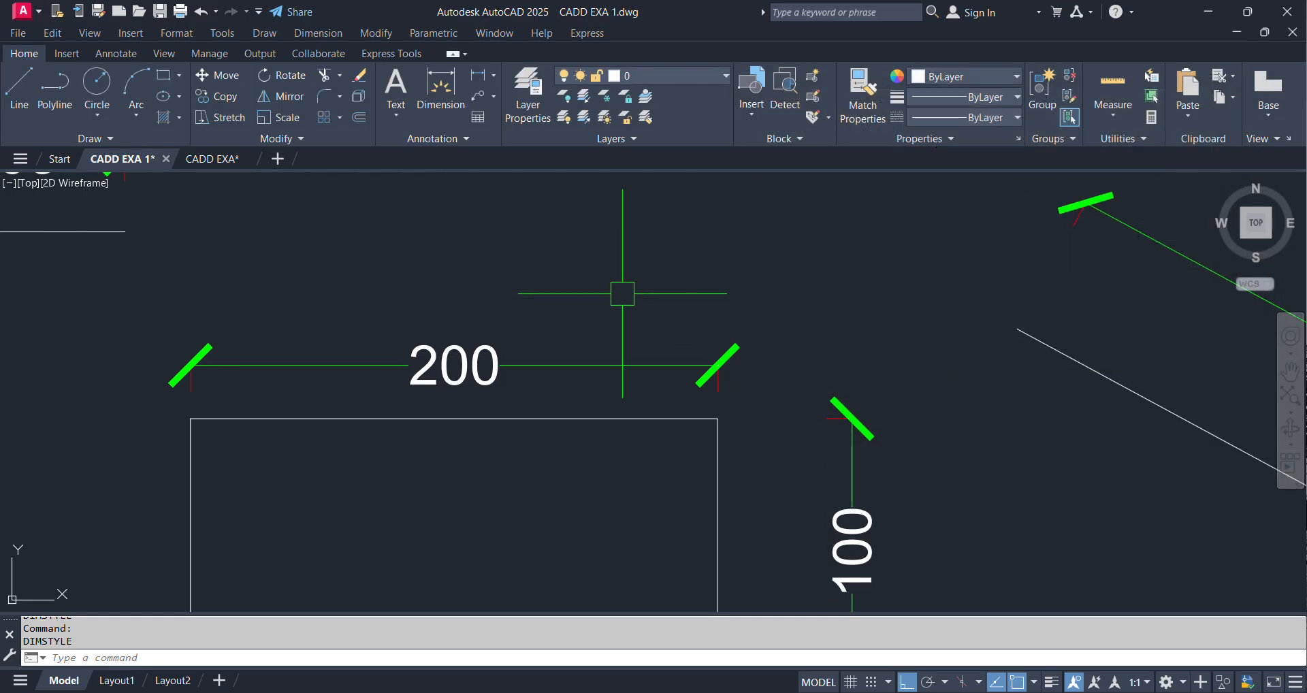
{"action": "scroll", "coordinate": [623, 294], "scroll_direction": "down", "scroll_amount": 6}
{"action": "scroll", "coordinate": [622, 293], "scroll_direction": "up", "scroll_amount": 2}
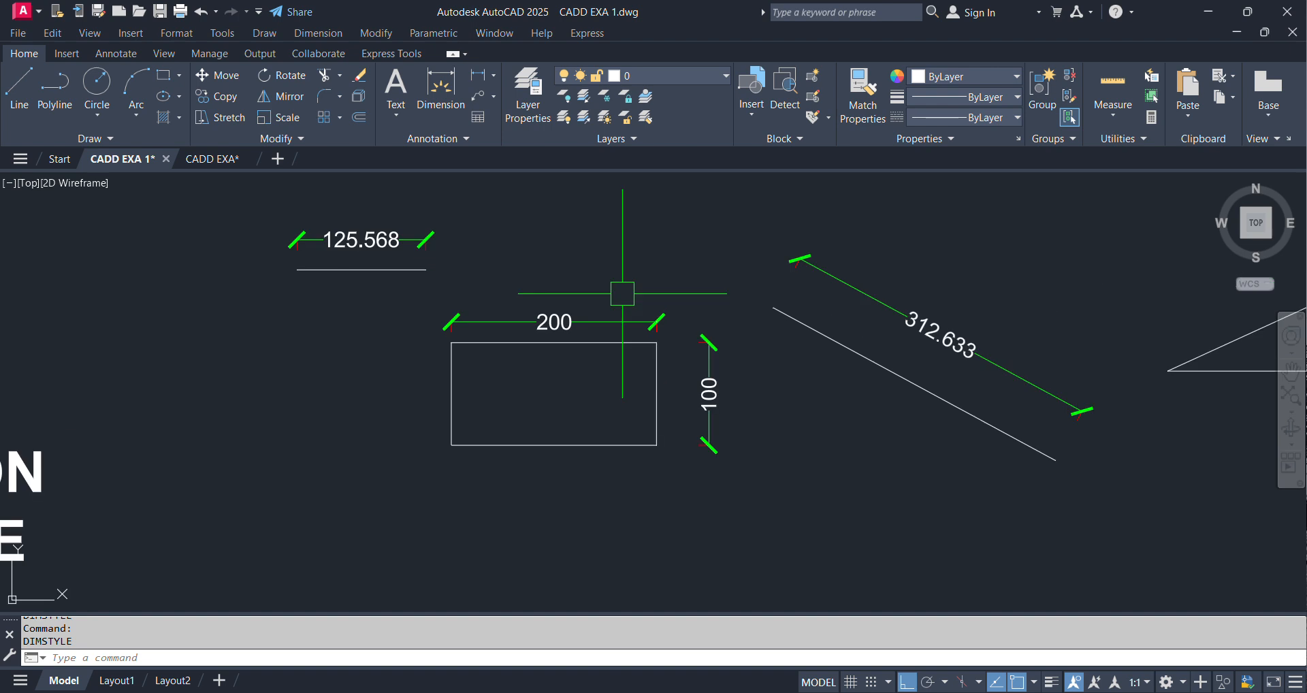
{"action": "scroll", "coordinate": [622, 293], "scroll_direction": "up", "scroll_amount": 2}
{"action": "middle_click_drag", "start_coordinate": [622, 293], "coordinate": [525, 313]}
{"action": "scroll", "coordinate": [529, 311], "scroll_direction": "down", "scroll_amount": 2}
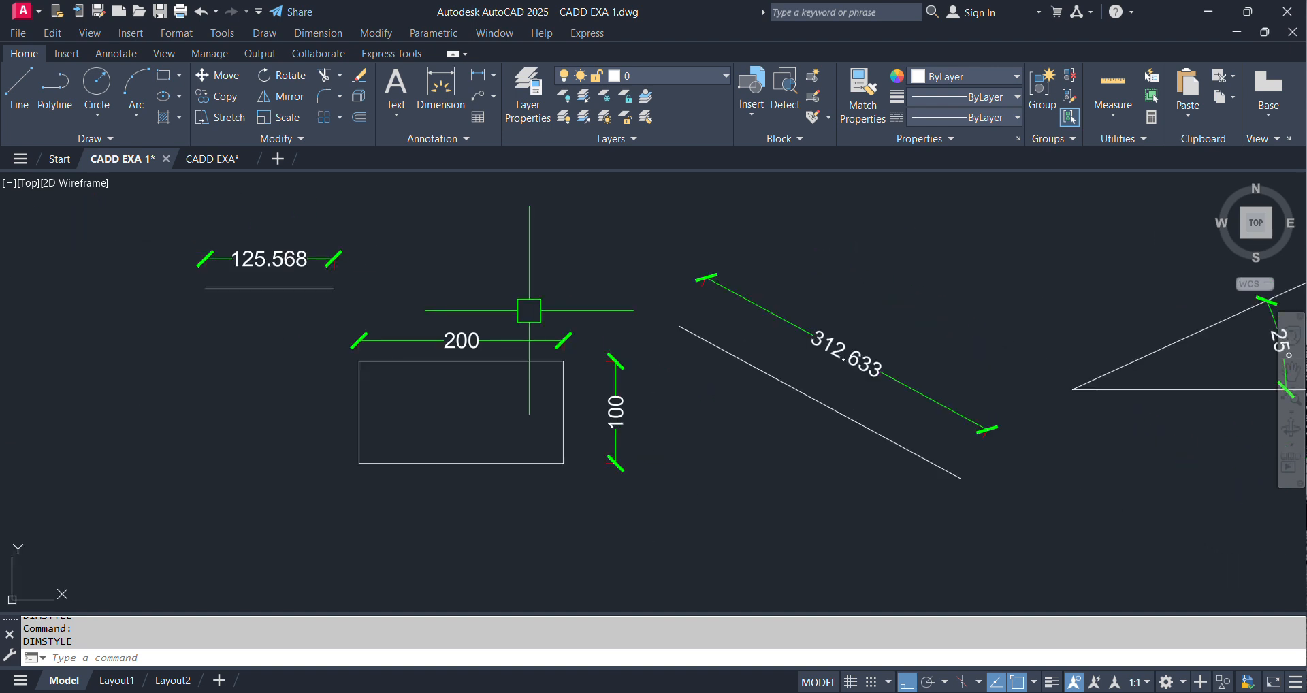
{"action": "middle_click_drag", "start_coordinate": [823, 306], "coordinate": [637, 316]}
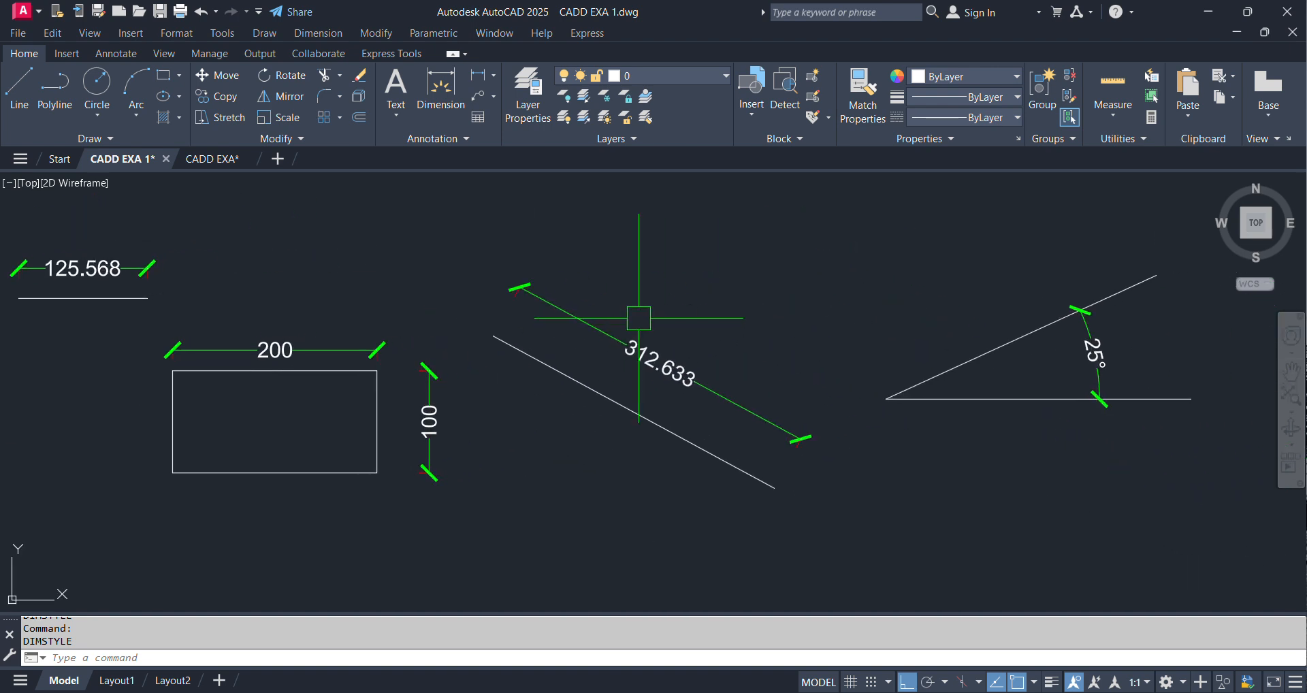